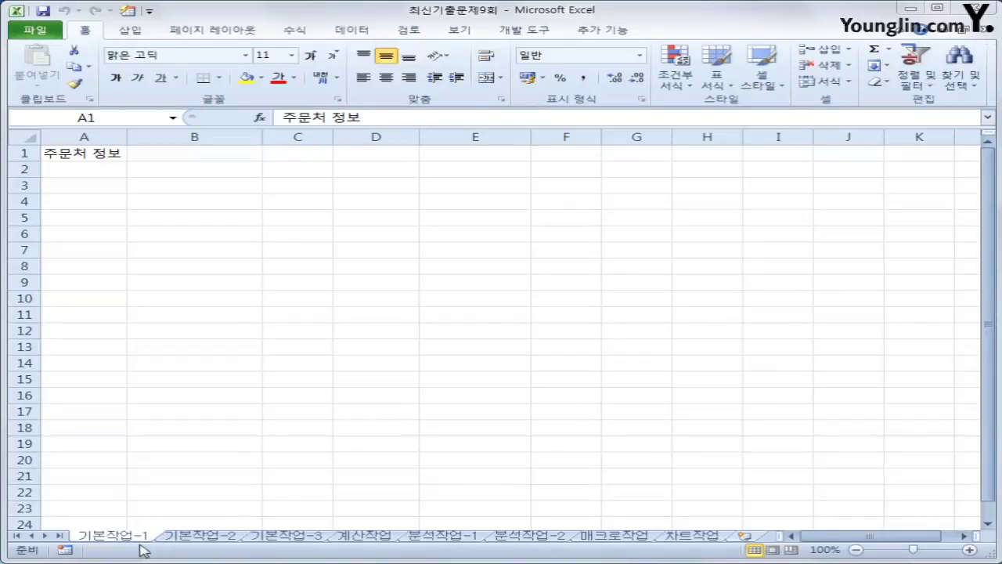
- On the 기본작업-2 sheet, merge and center the title 급여 내역서 across A1:H1
left_click(230, 539)
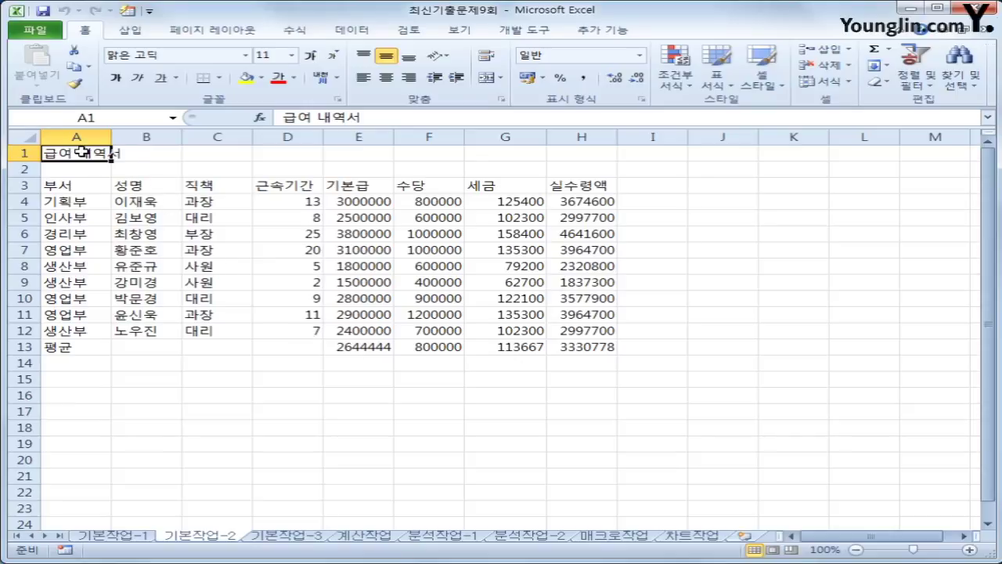
left_click_drag(82, 152, 556, 140)
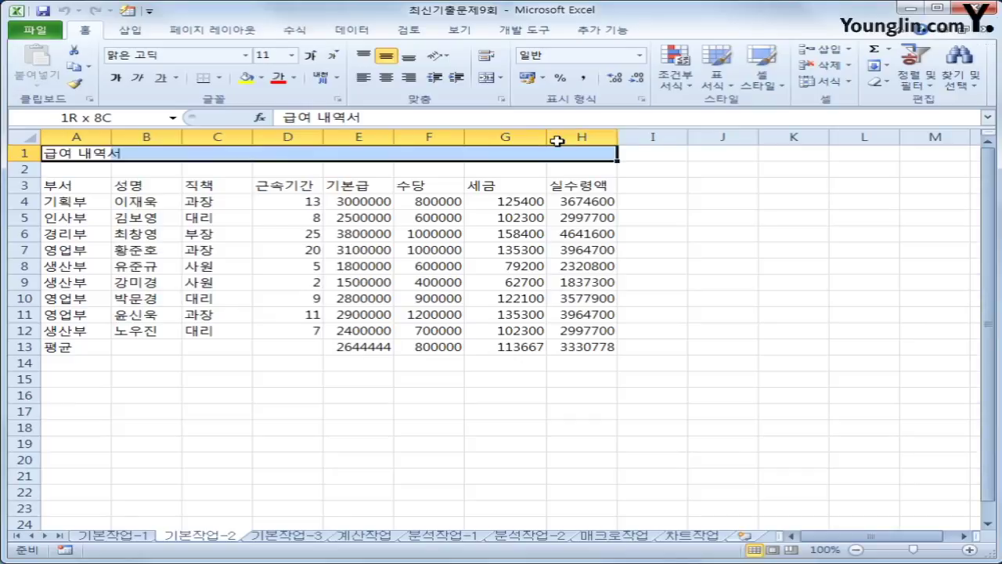
left_click_drag(557, 141, 552, 141)
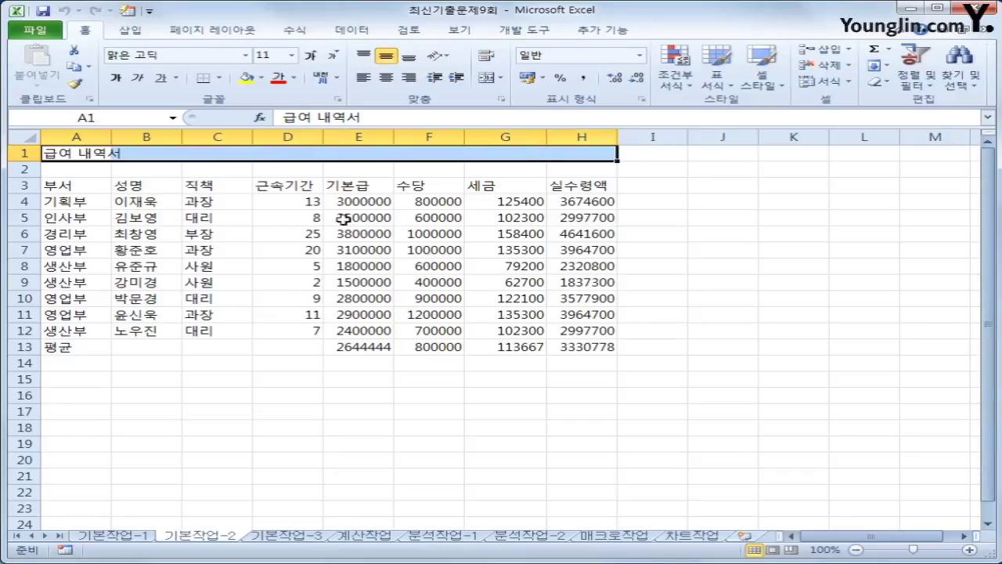
left_click(484, 79)
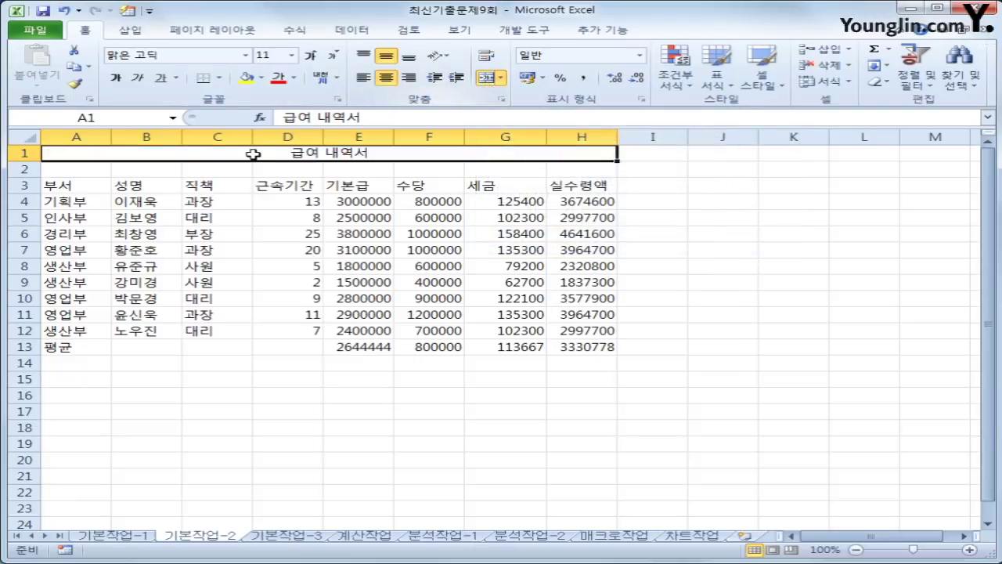
- Set the merged title in A1:H1 to the 굴림체 font at size 16
left_click(245, 56)
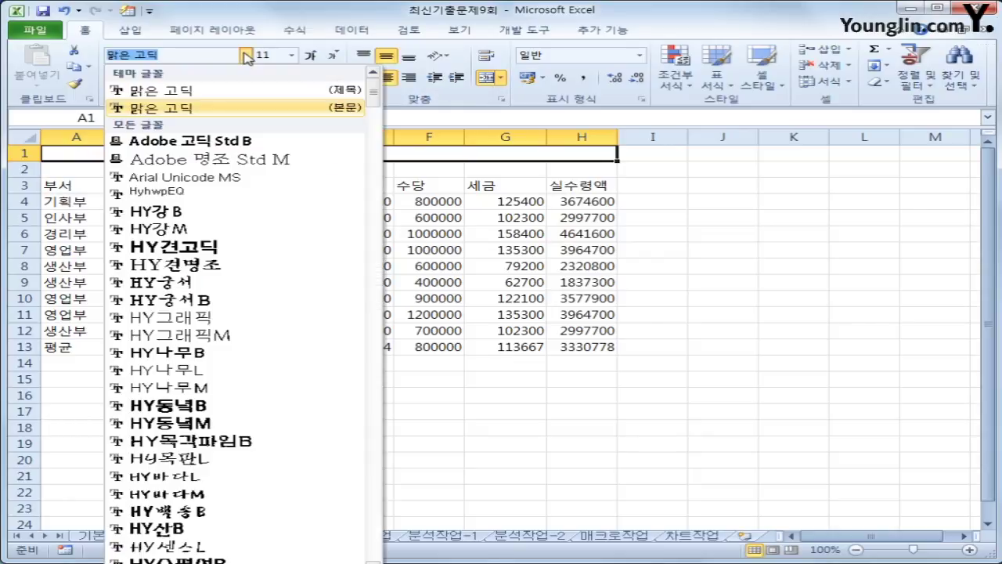
left_click_drag(375, 92, 377, 124)
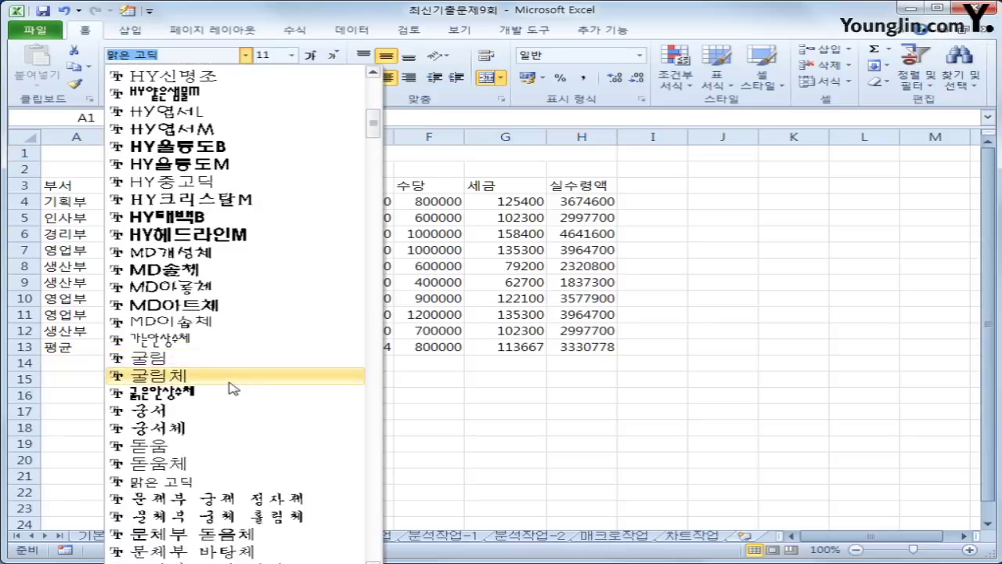
left_click(230, 379)
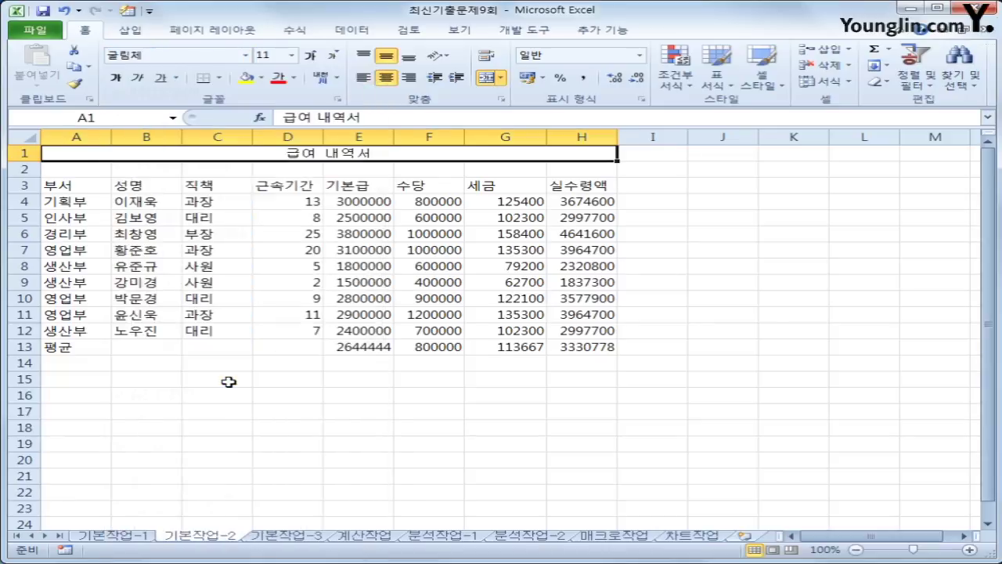
left_click(291, 55)
left_click(272, 171)
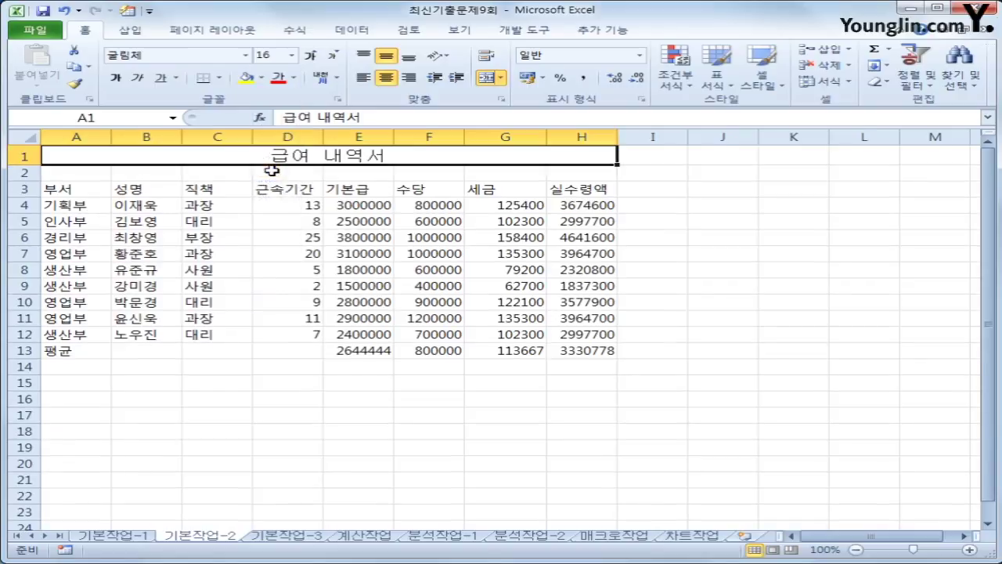
- Make the title in A1:H1 bold and give it a double underline
left_click(116, 78)
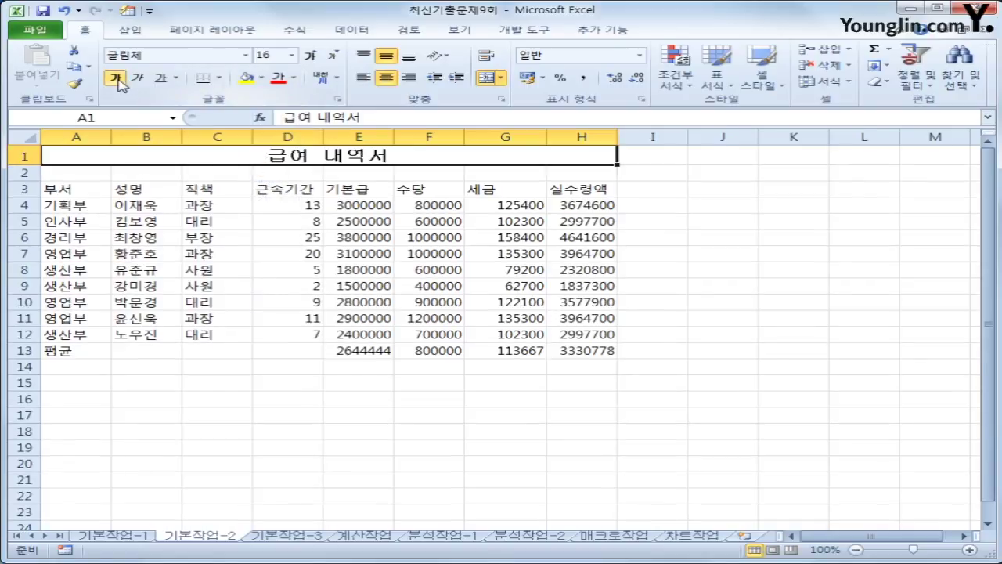
left_click(177, 79)
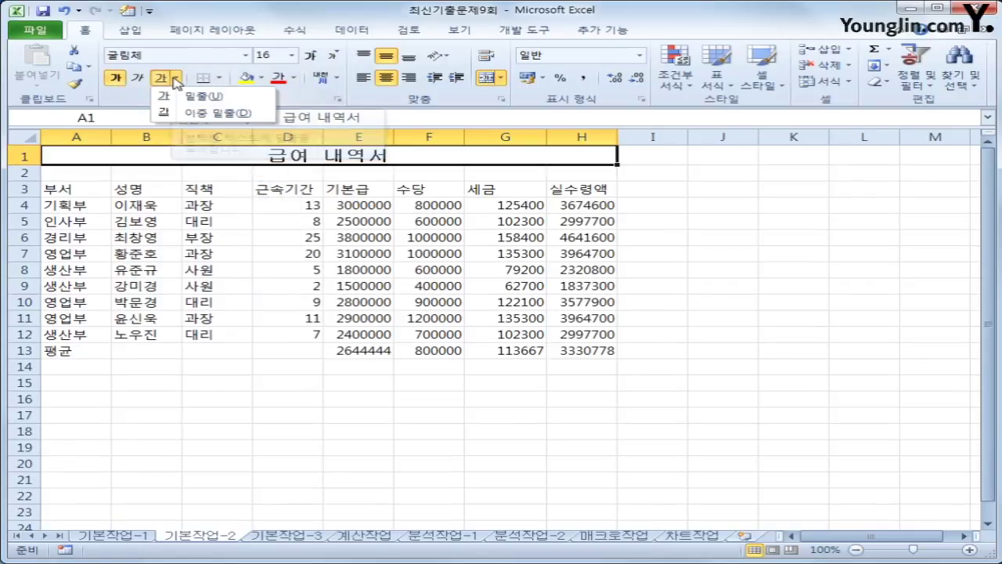
left_click(193, 113)
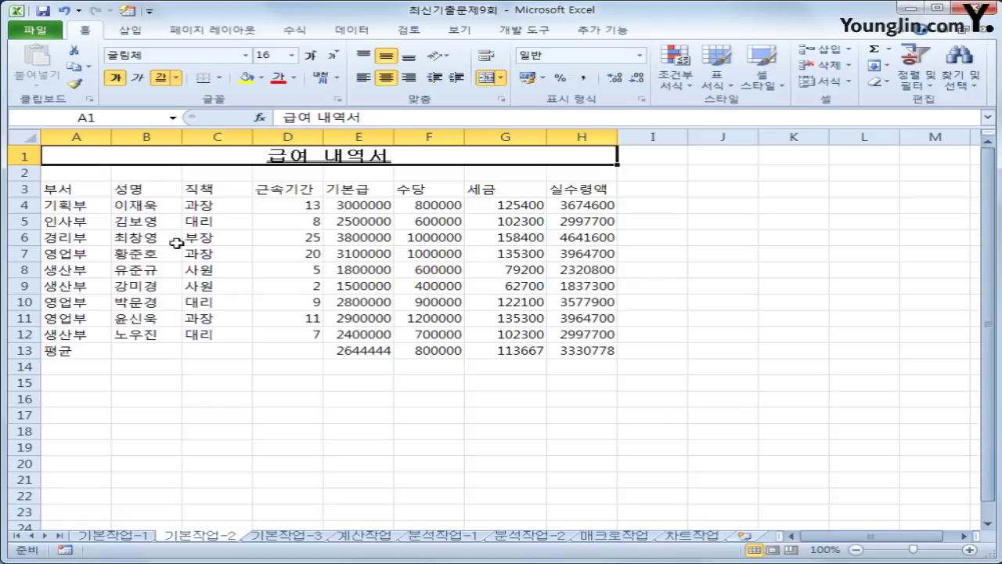
- Center the header row A3:H3 and the cells A4:C12 horizontally in one multiple selection
left_click_drag(83, 194, 572, 187)
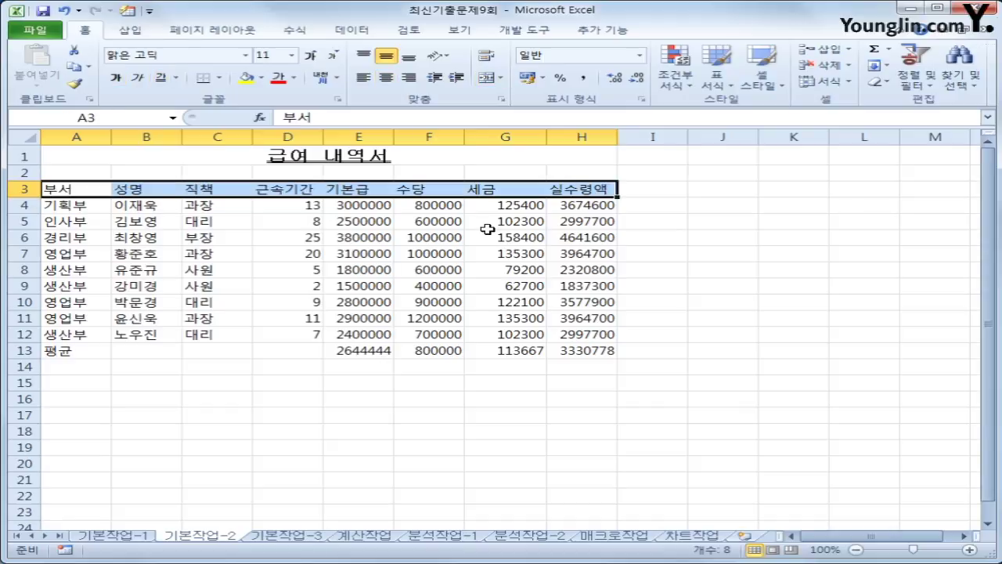
left_click_drag(78, 205, 205, 334)
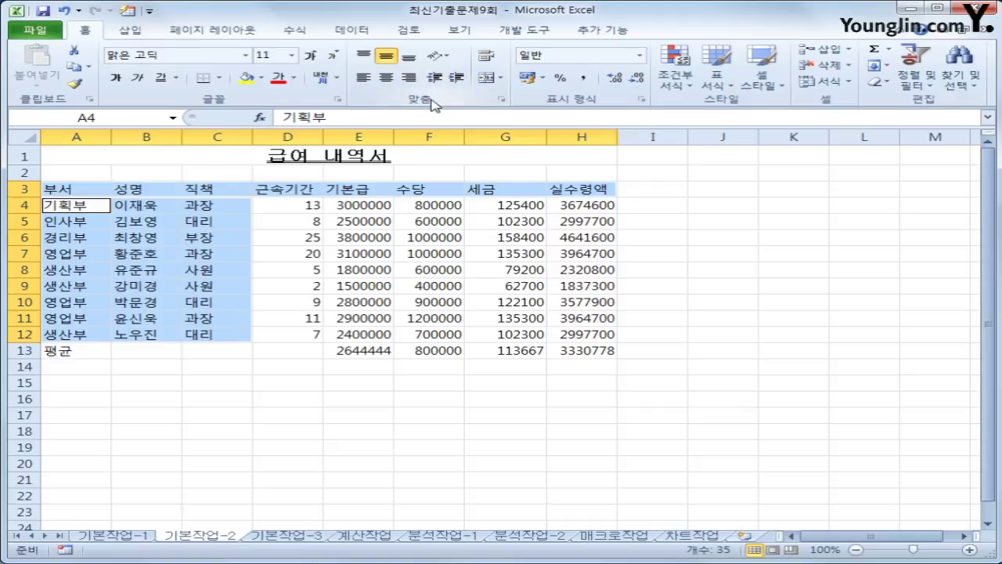
left_click(385, 78)
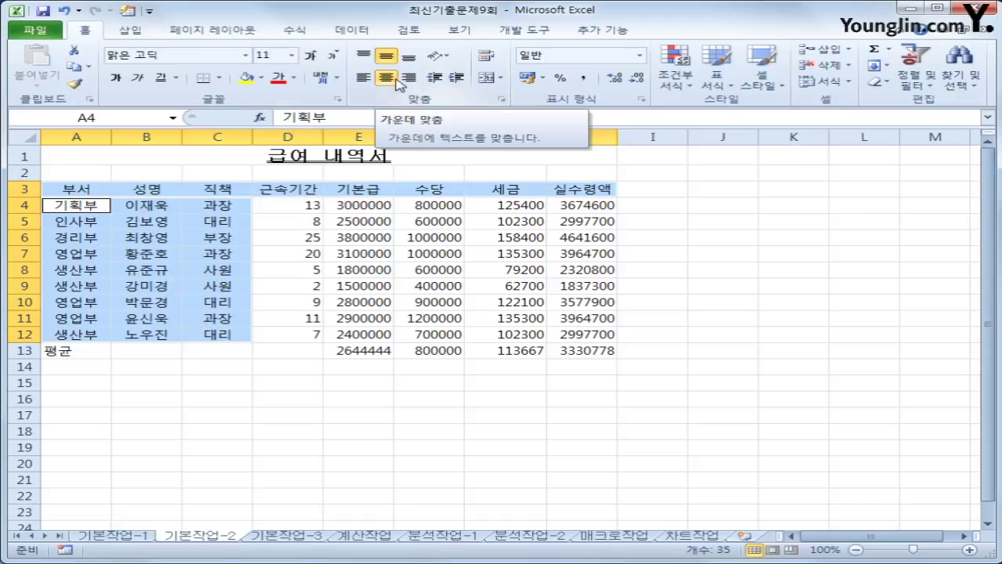
- Merge and center A13:D13, and convert its text 평균 to the Hanja 平均
left_click_drag(78, 352, 286, 345)
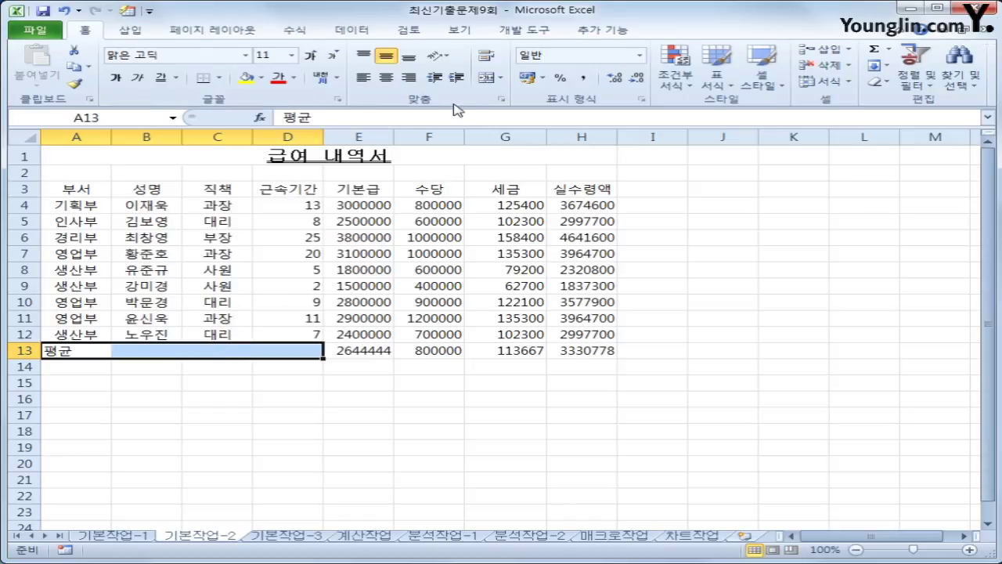
left_click(483, 81)
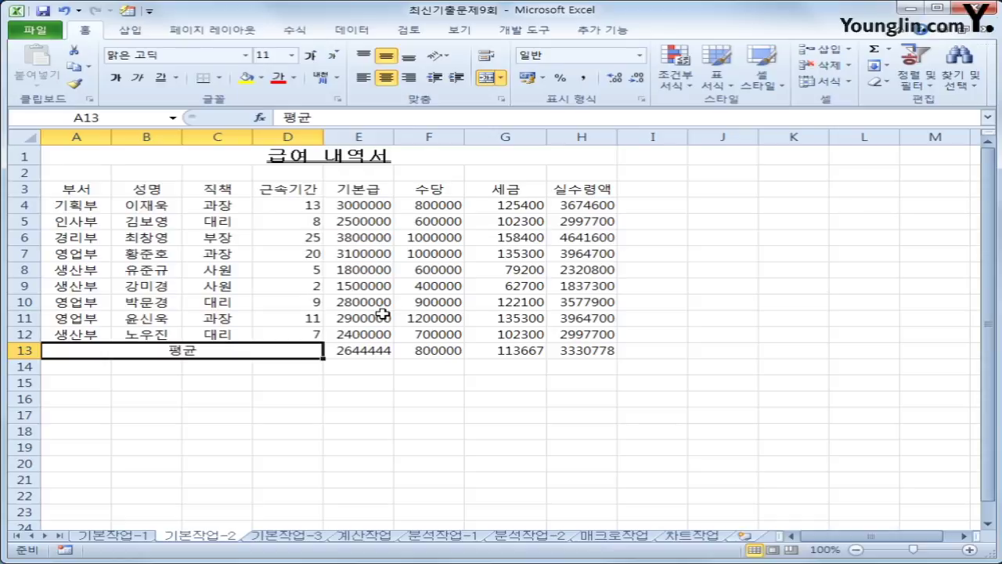
double_click(196, 350)
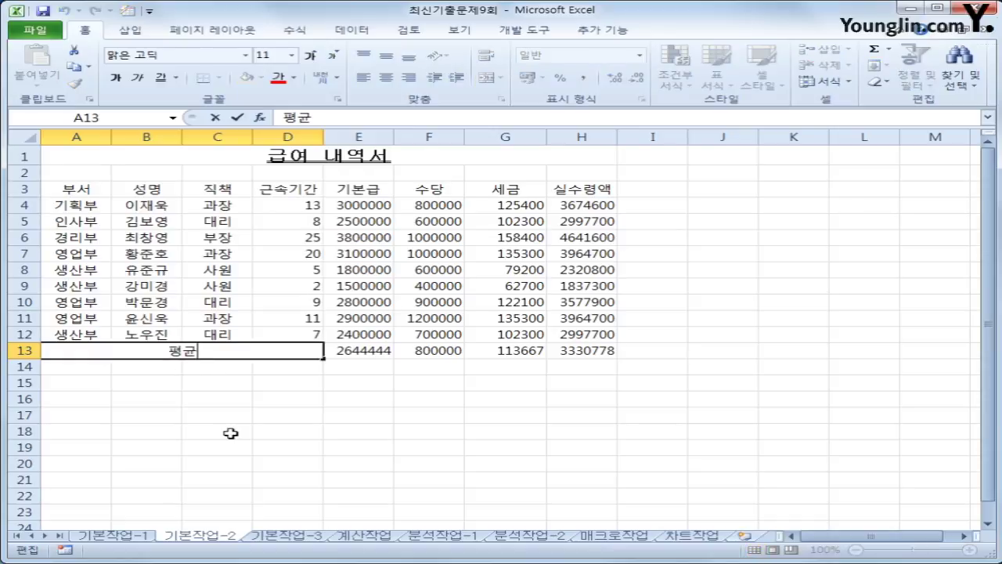
key("Hangul_Hanja")
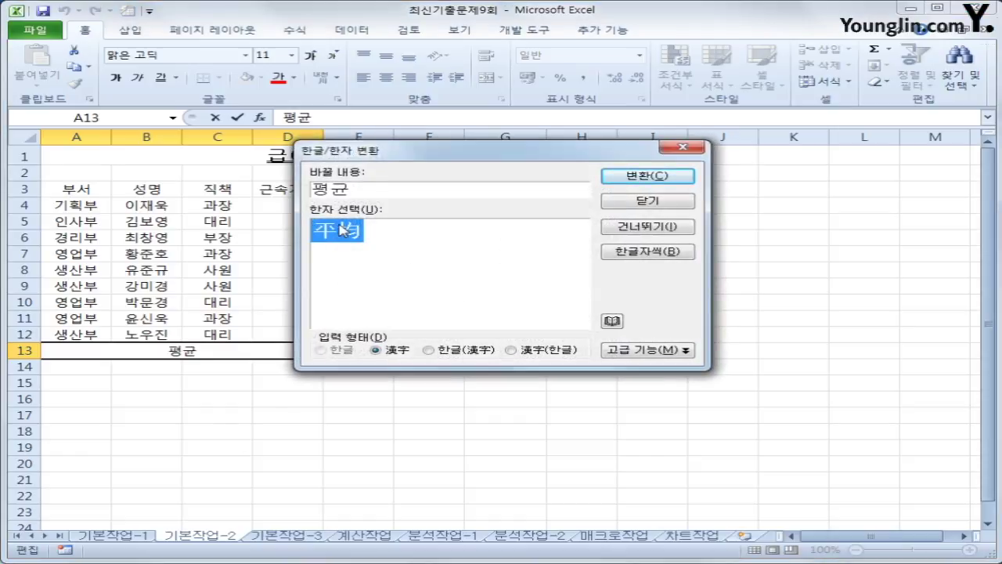
left_click(628, 180)
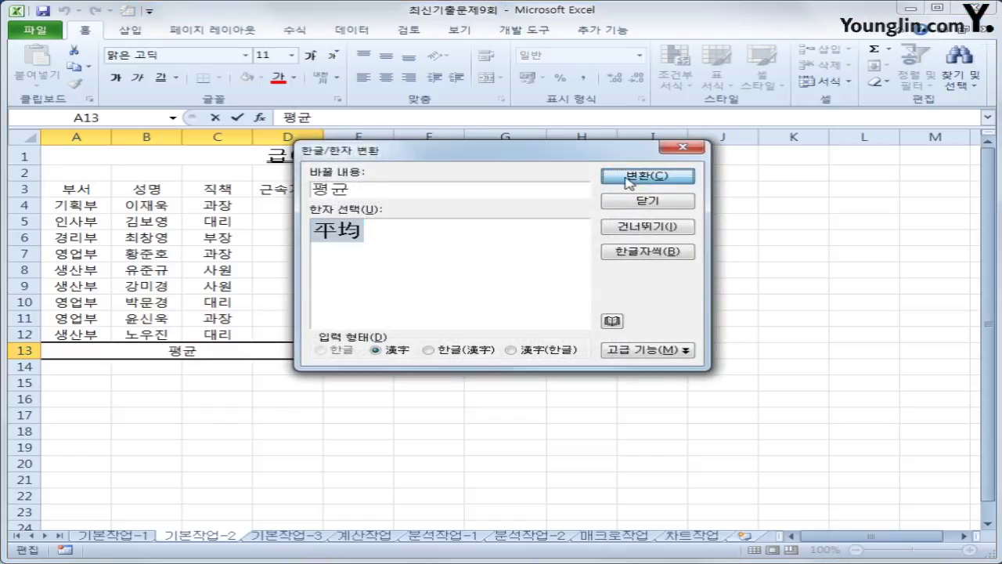
left_click(572, 417)
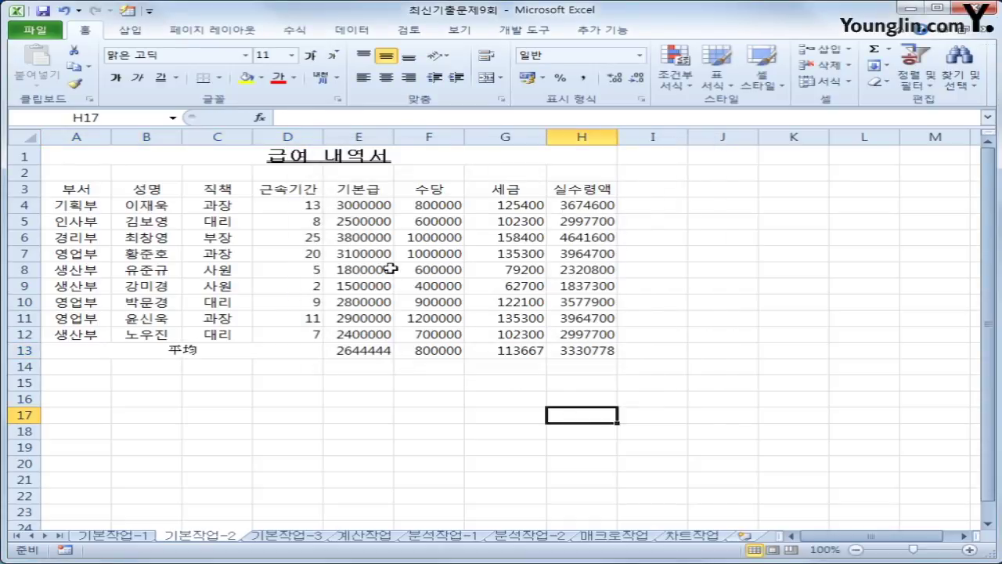
- Apply the custom number format #,##0"원" to the amounts in E4:H13
left_click_drag(352, 203, 582, 350)
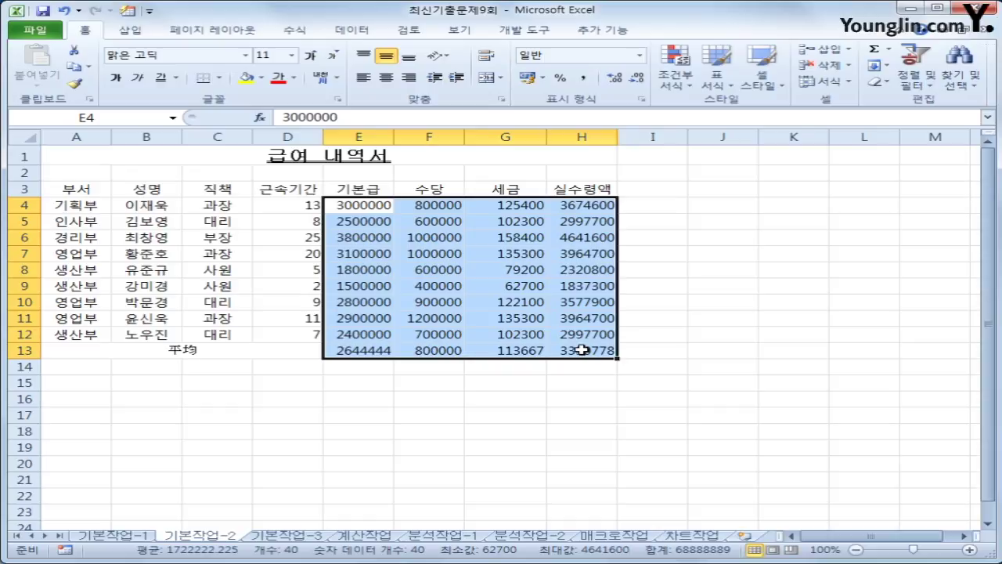
right_click(462, 246)
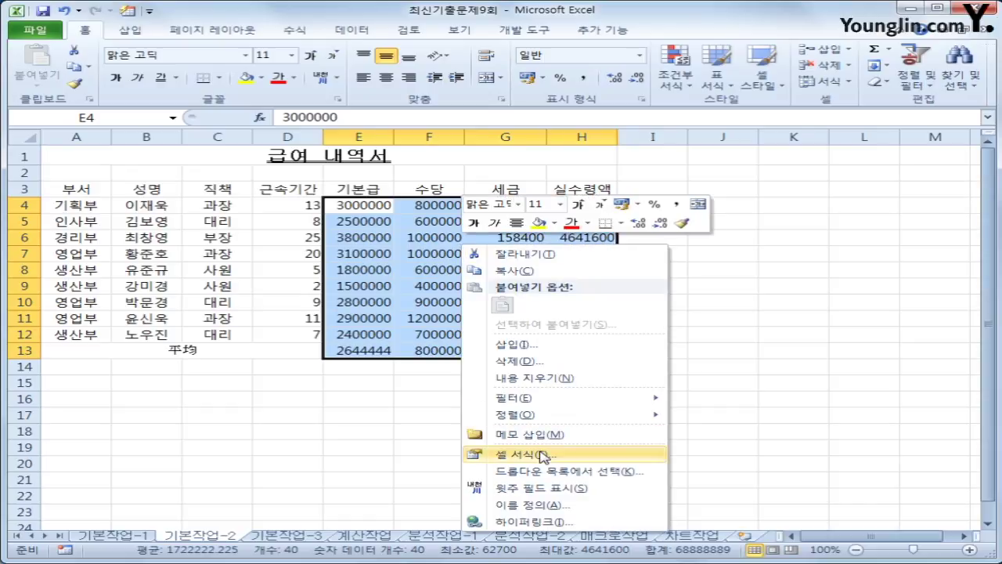
left_click(544, 455)
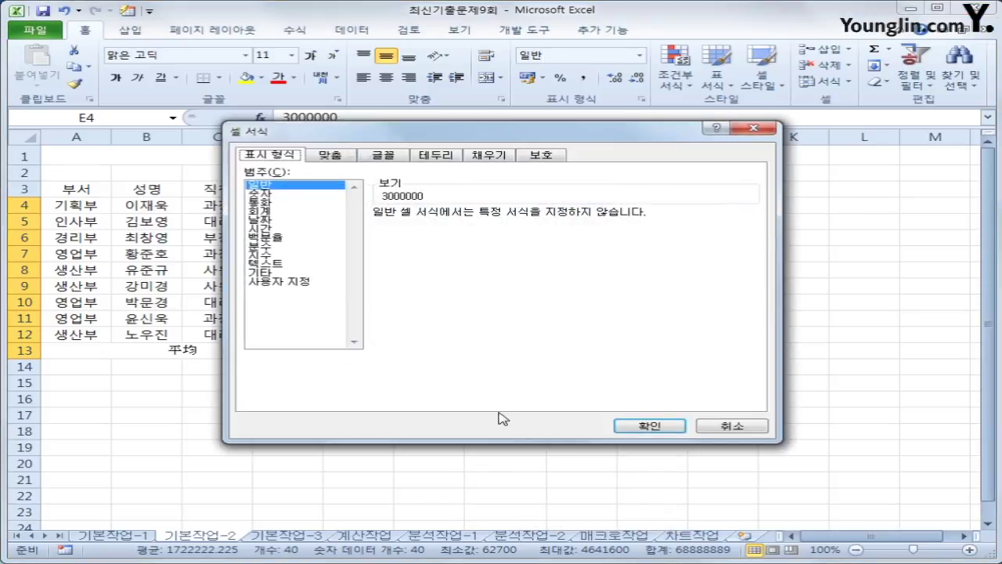
left_click(281, 282)
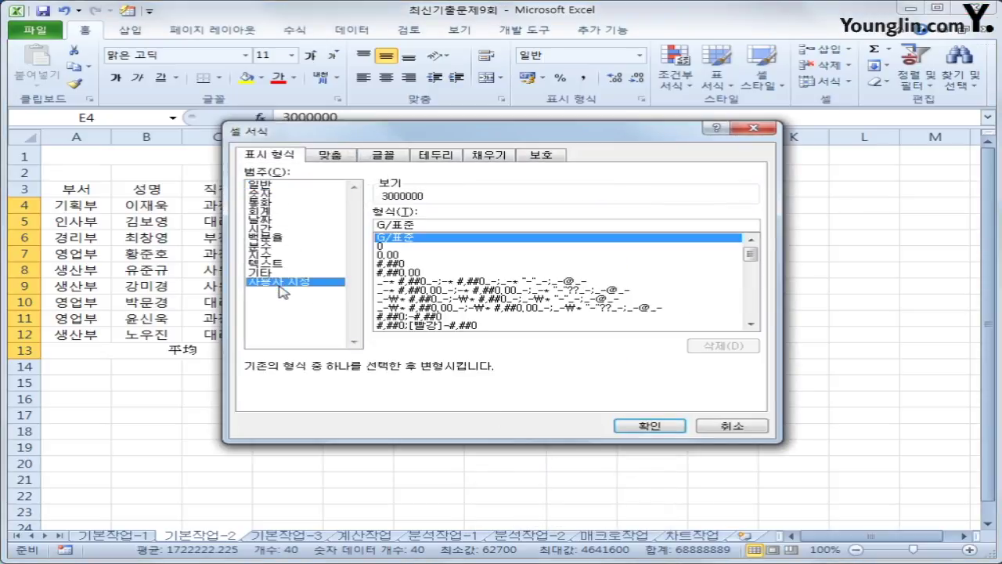
left_click_drag(448, 225, 295, 218)
type("#")
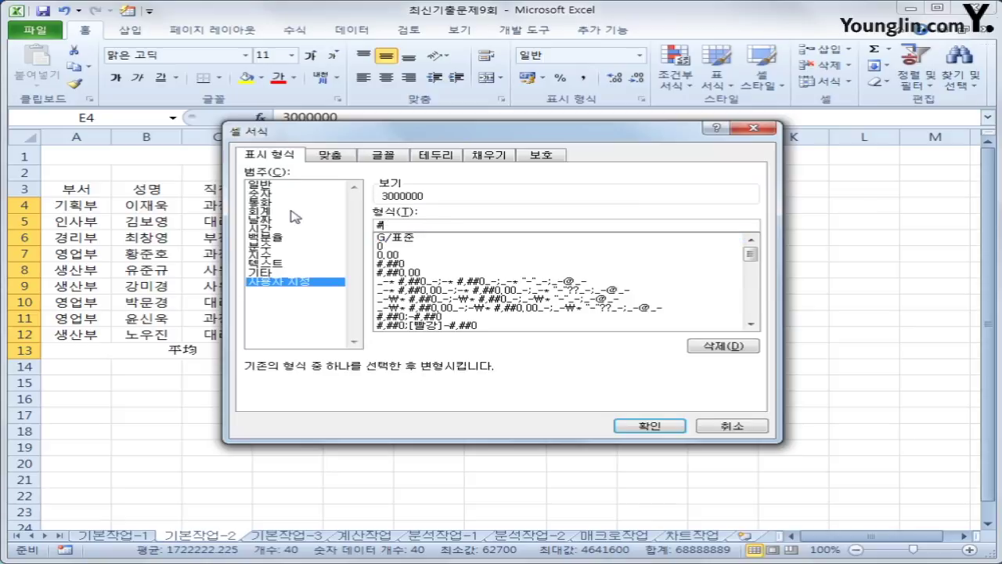
type(",###")
key("BackSpace")
type("0")
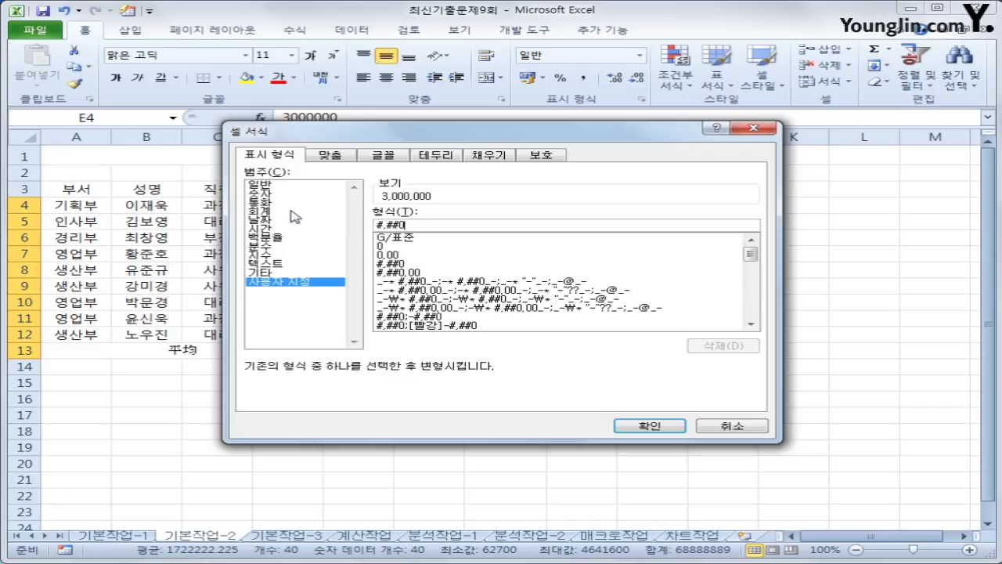
type("\"")
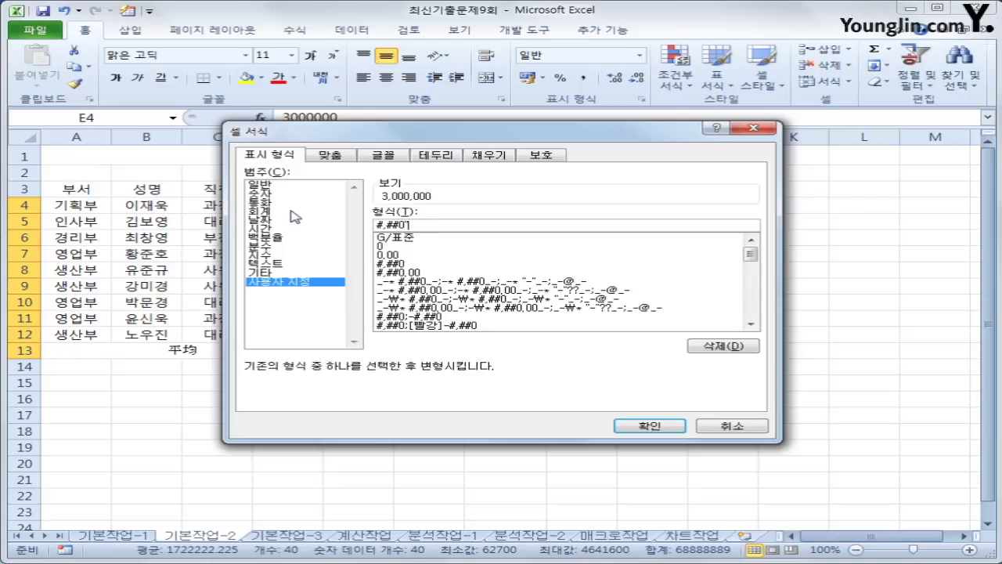
type("원\"")
left_click(647, 426)
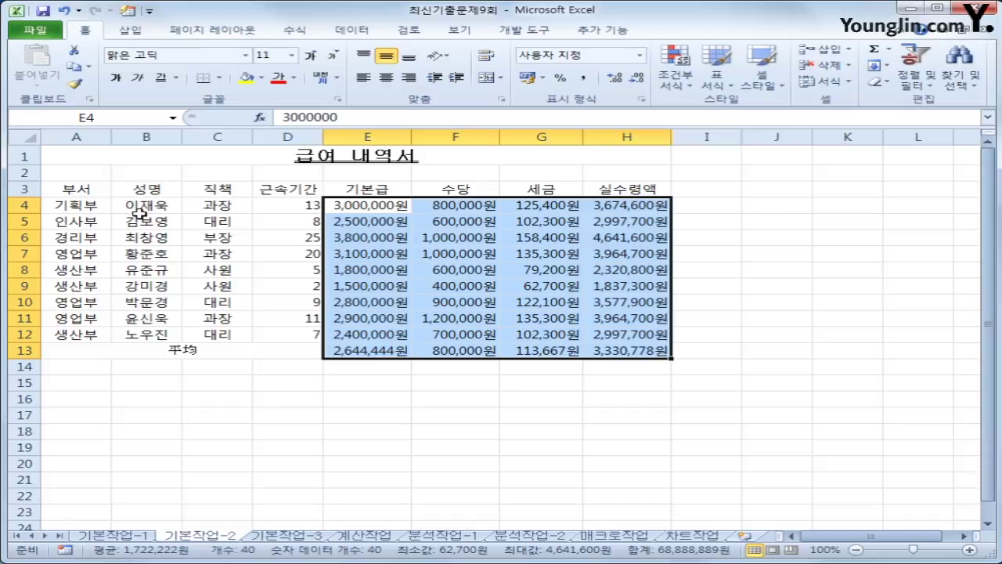
- Give the header row A3:H3 the standard blue (파랑) fill and a standard yellow font color
left_click_drag(76, 189, 662, 190)
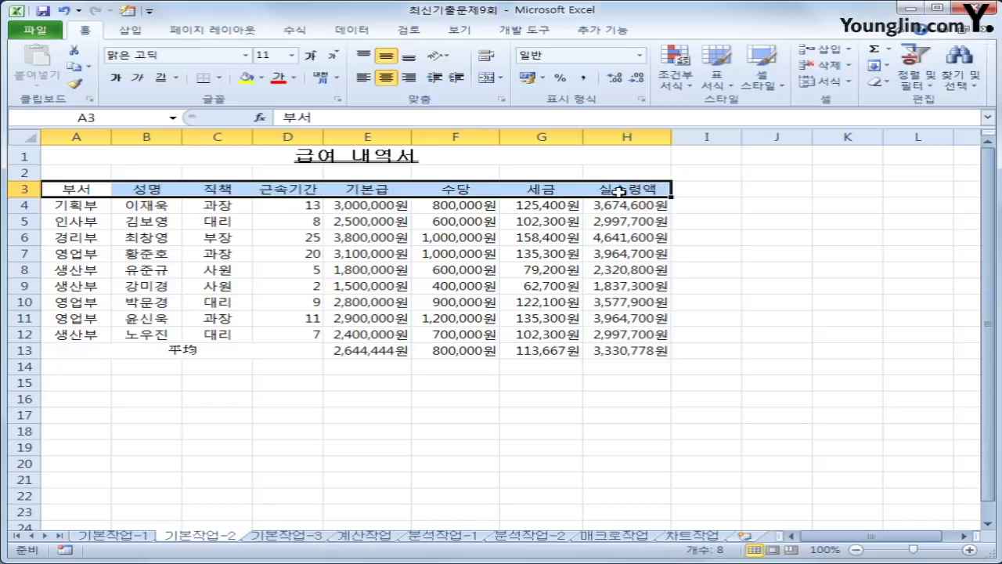
left_click(261, 78)
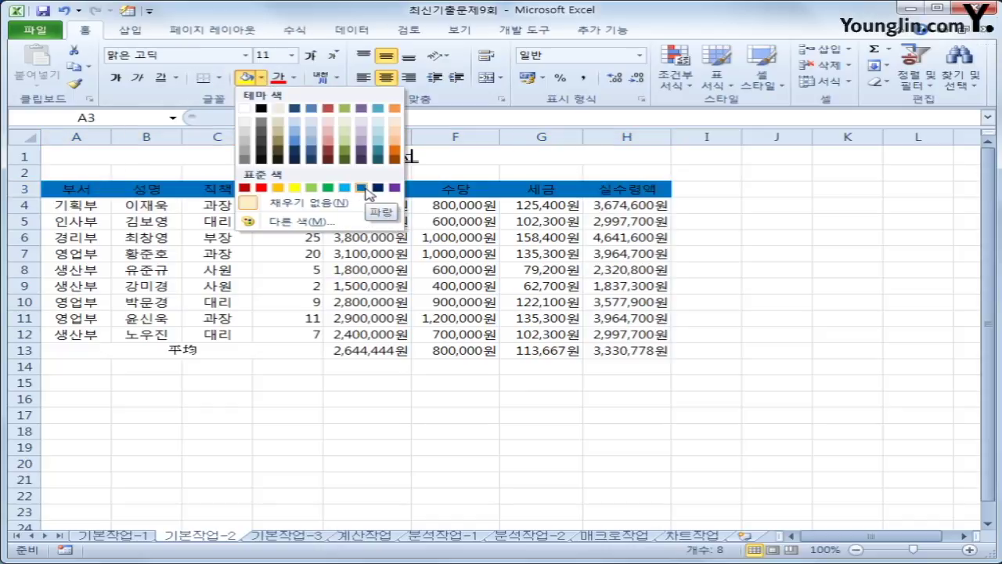
left_click(362, 188)
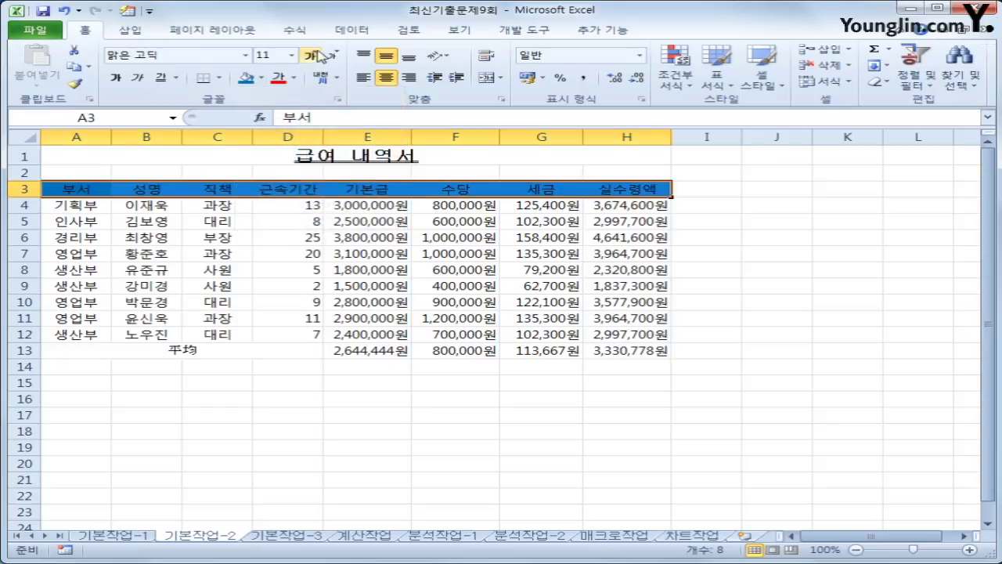
left_click(294, 78)
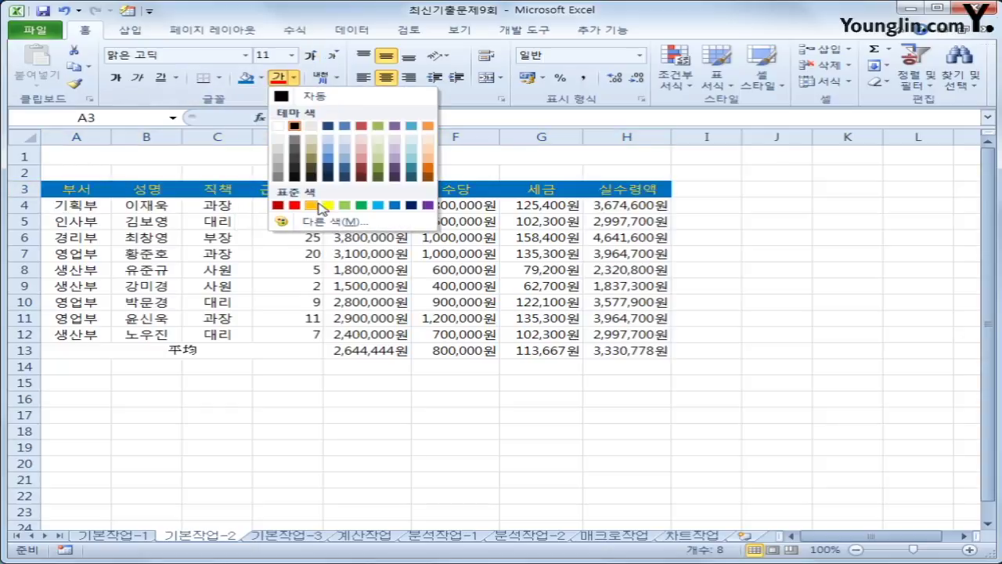
left_click(329, 206)
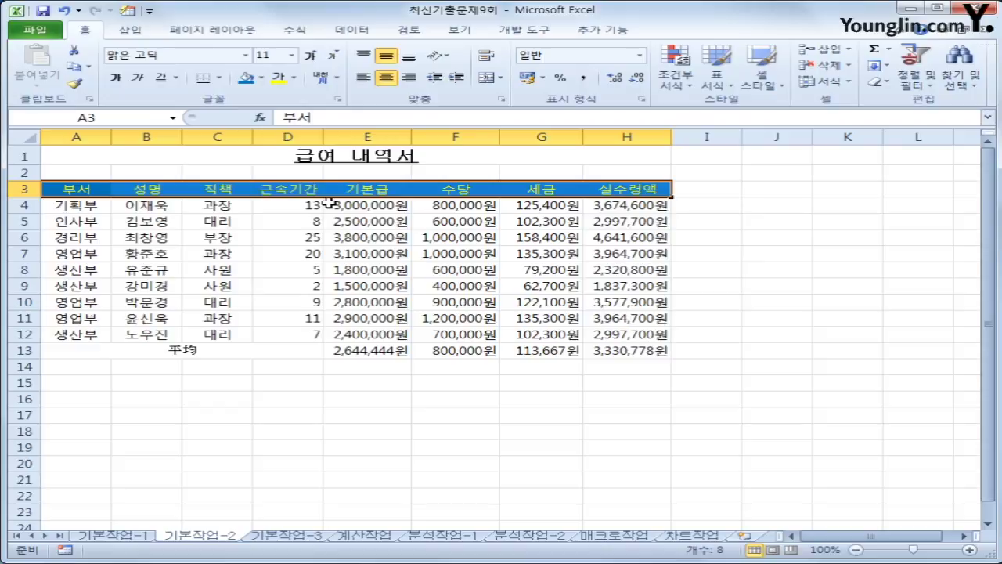
- Apply all borders (모든 테두리) to the salary table A3:H13
left_click_drag(88, 189, 620, 356)
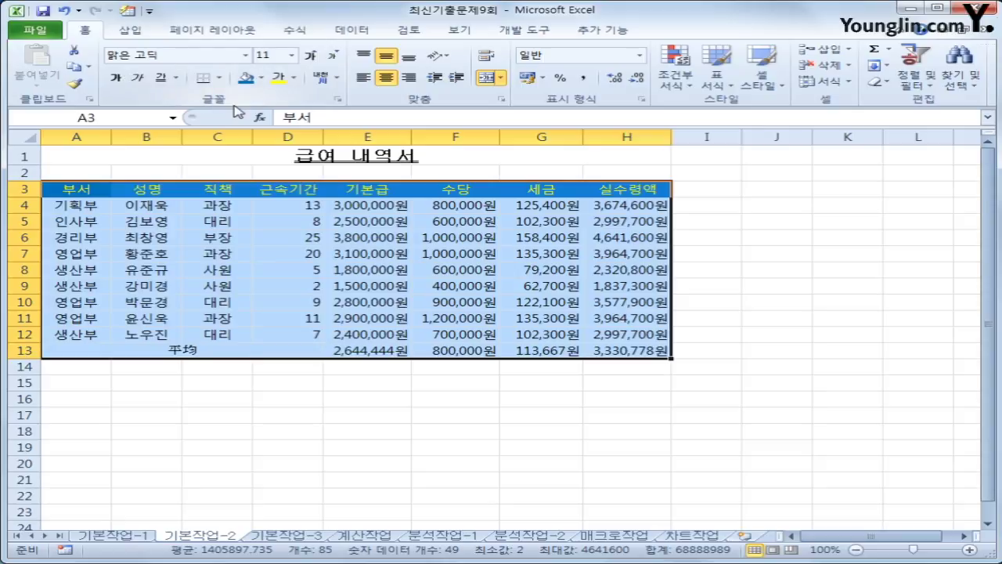
left_click(219, 77)
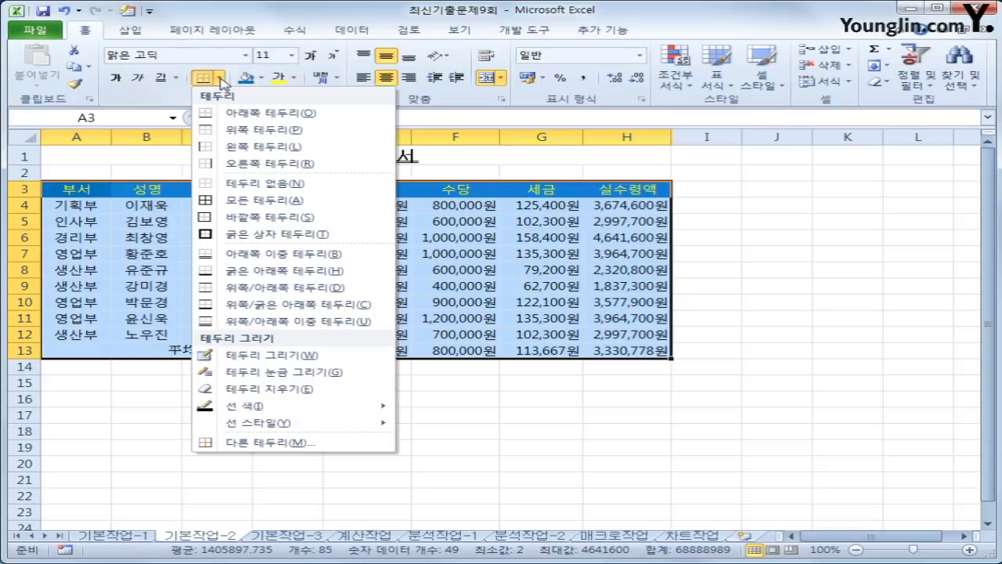
left_click(239, 208)
left_click(634, 346)
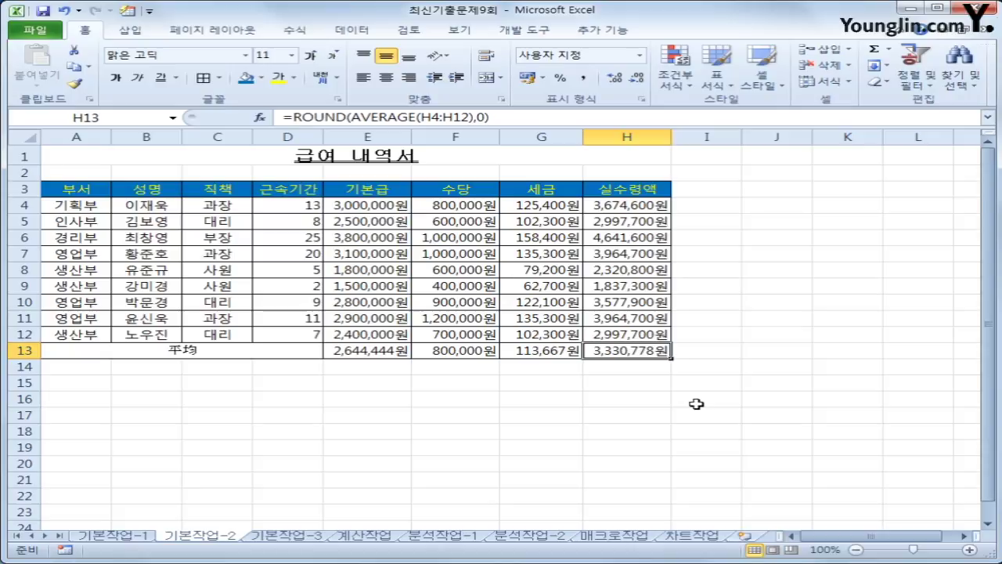
- On the 기본작업-3 sheet, copy the table E15:J24 and paste it as a link starting at B2
left_click(304, 537)
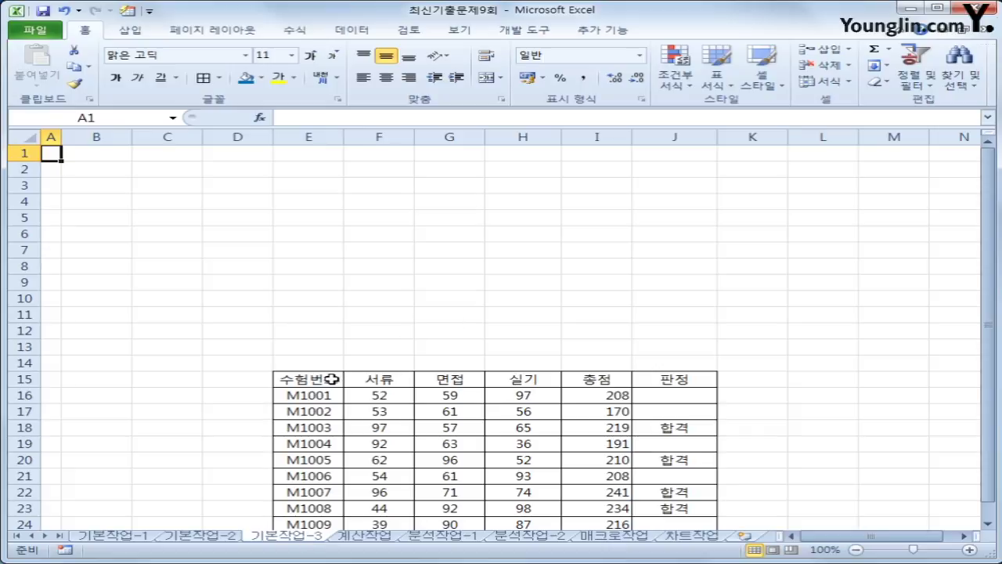
left_click_drag(331, 380, 662, 441)
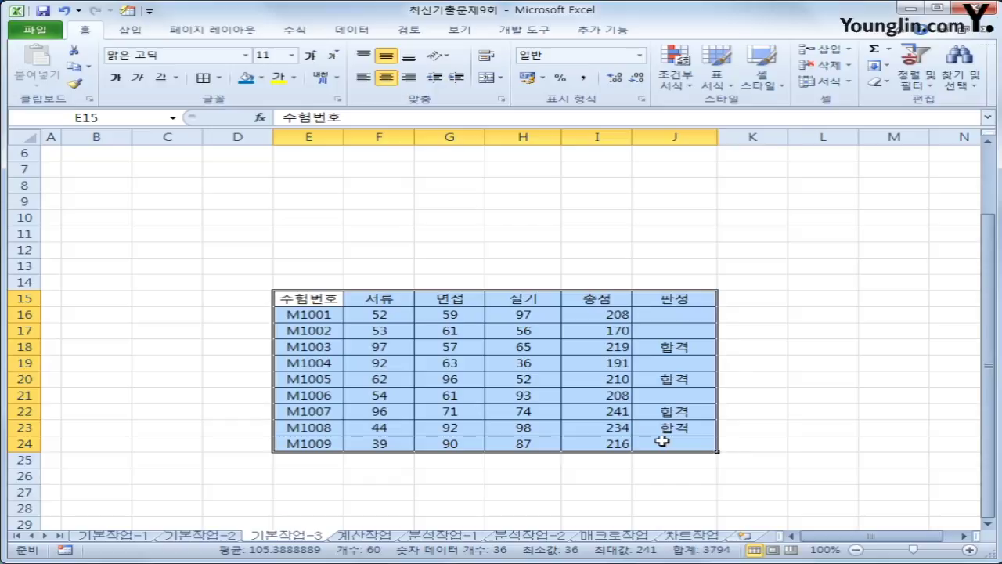
key("ctrl+c")
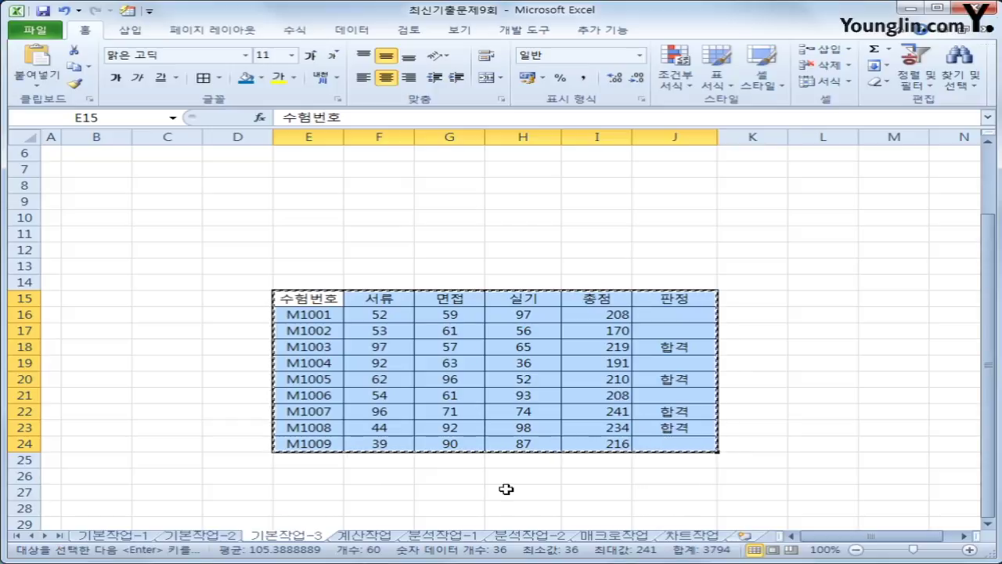
scroll(528, 472, "up", 2)
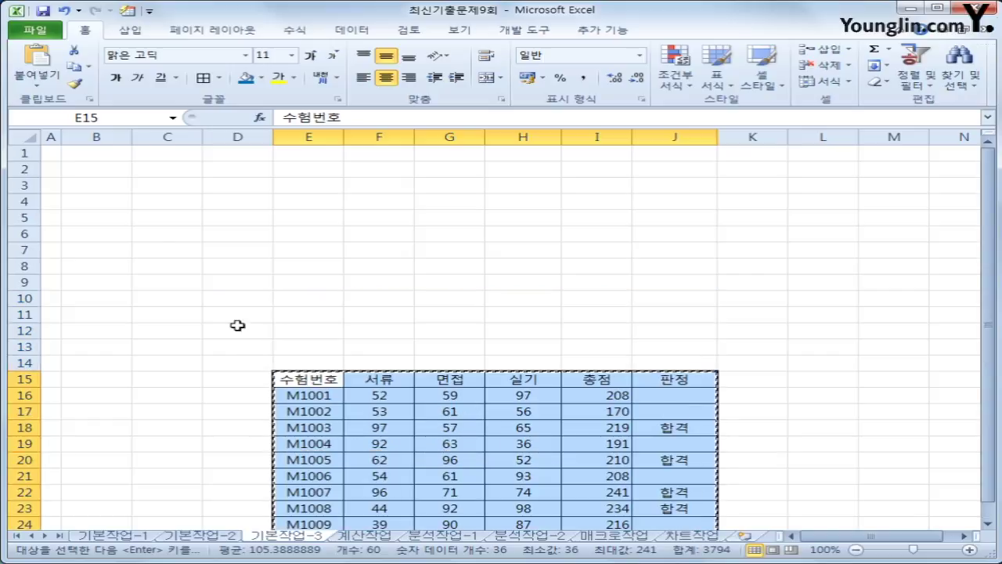
left_click(99, 169)
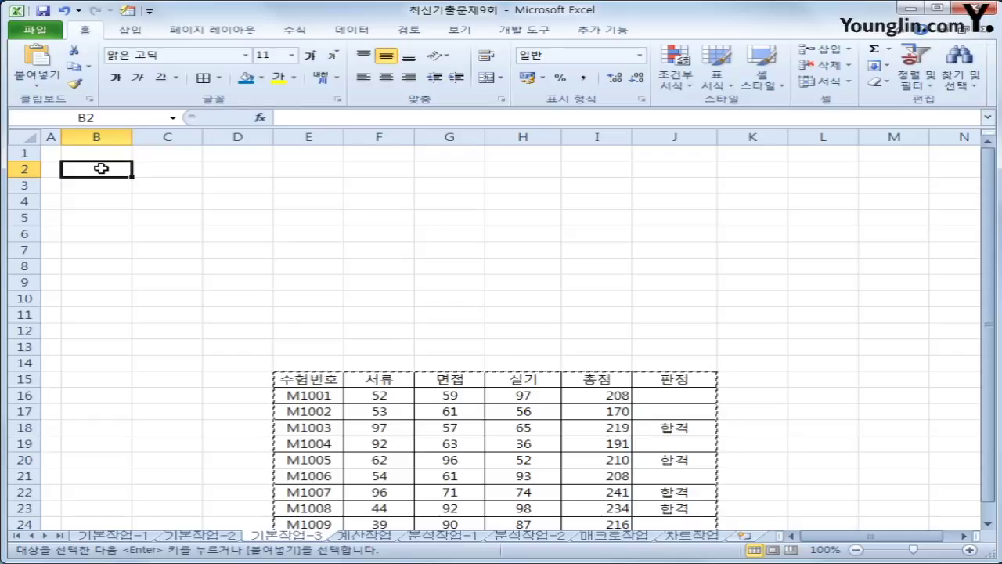
right_click(101, 168)
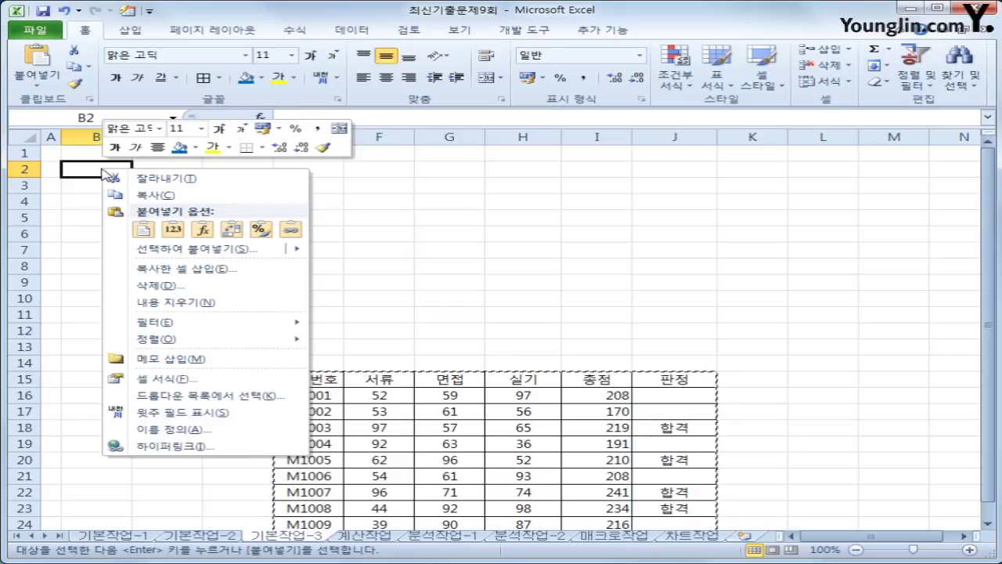
left_click(196, 248)
left_click_drag(205, 137, 689, 123)
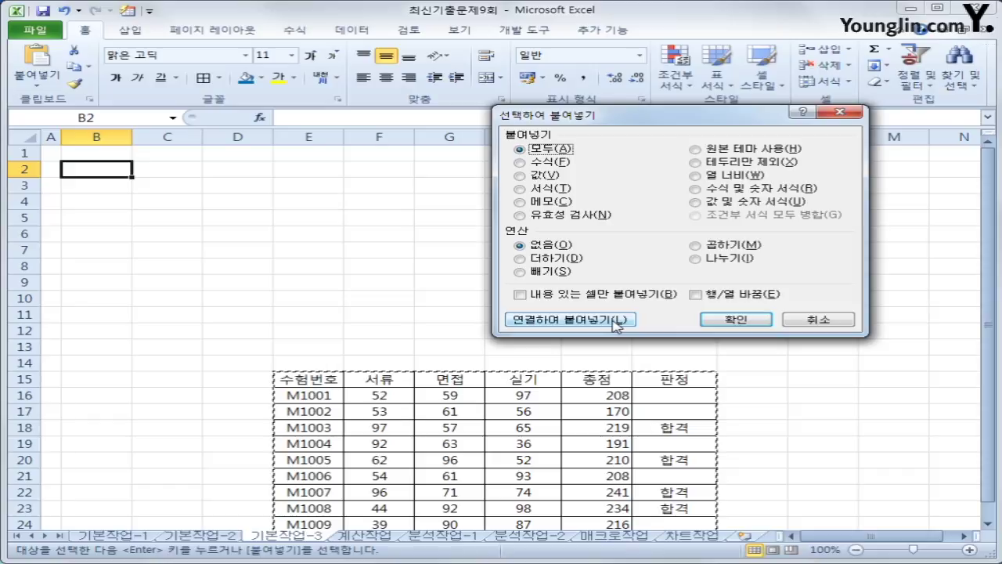
left_click(615, 321)
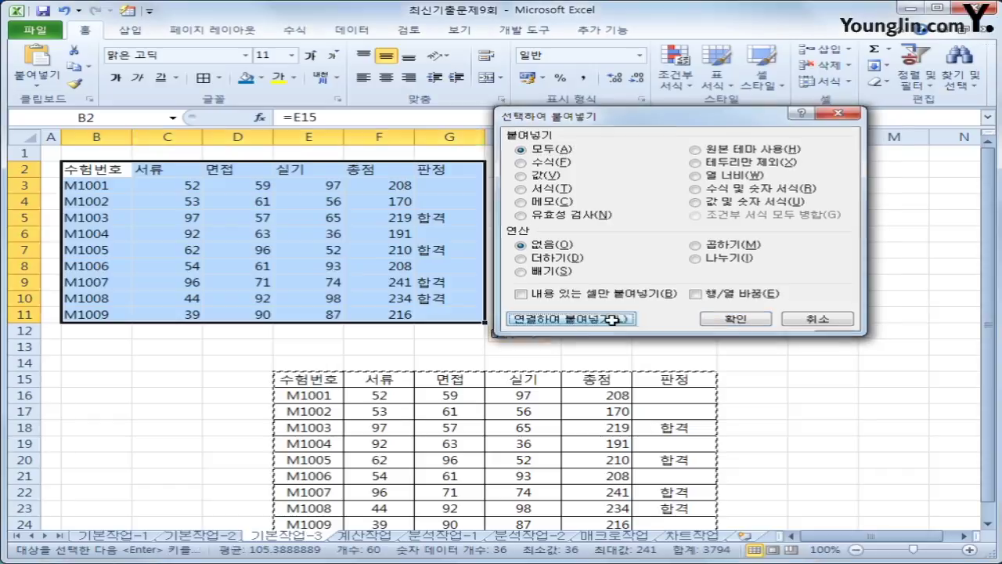
left_click(743, 313)
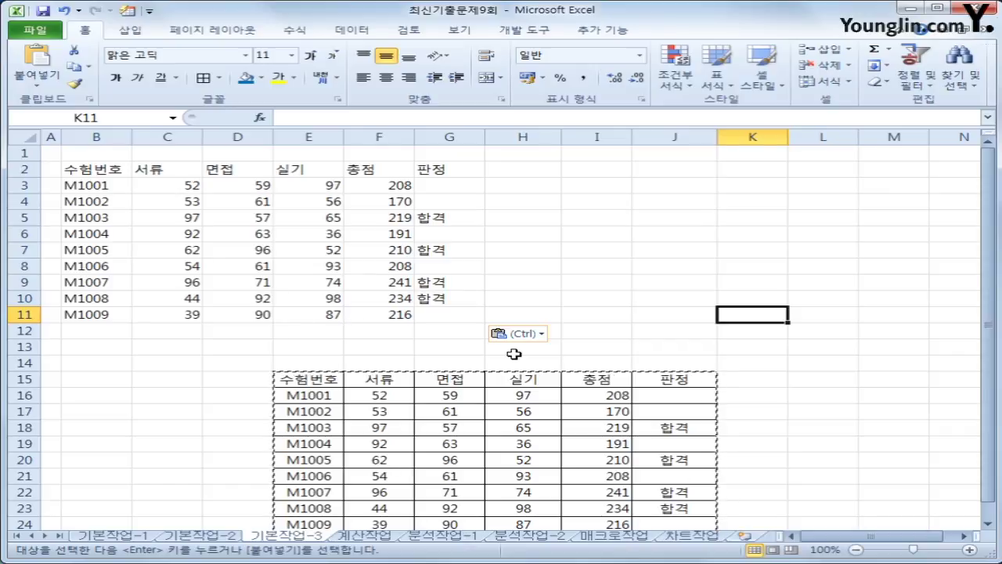
- Set the 실기 score of M1001 in H16 to 100 to test the linked copy, and undo the change
left_click(507, 429)
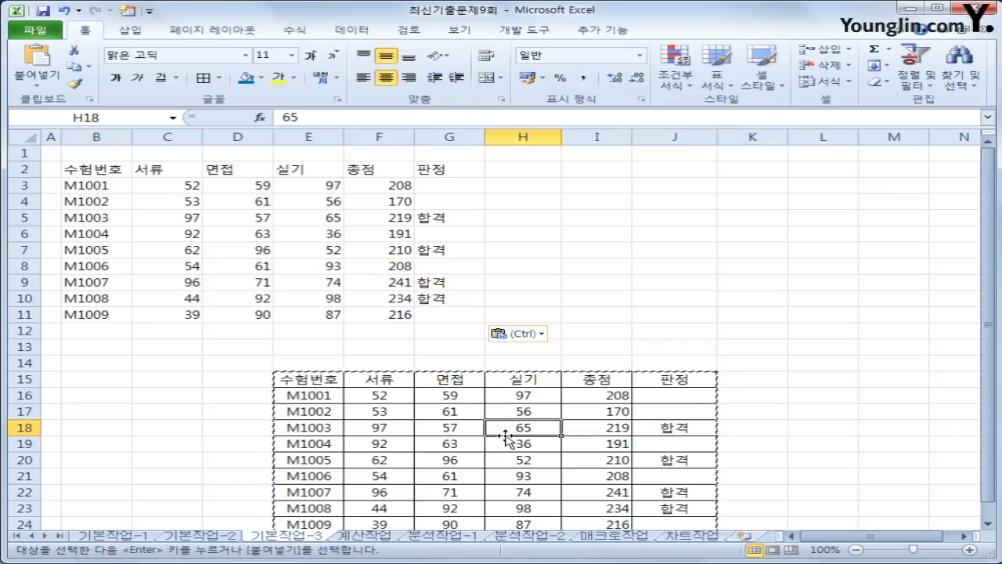
left_click(512, 397)
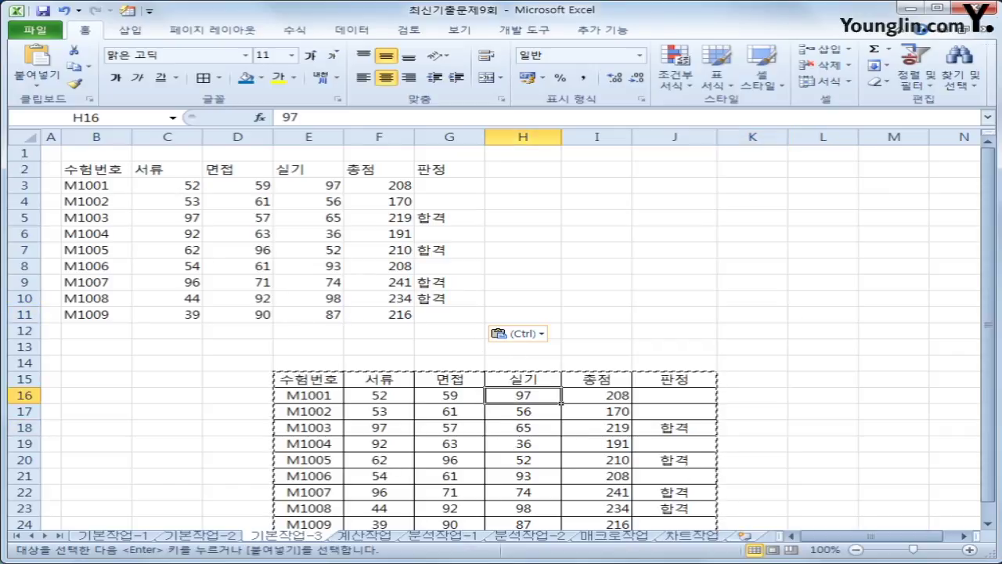
type("100")
key("Return")
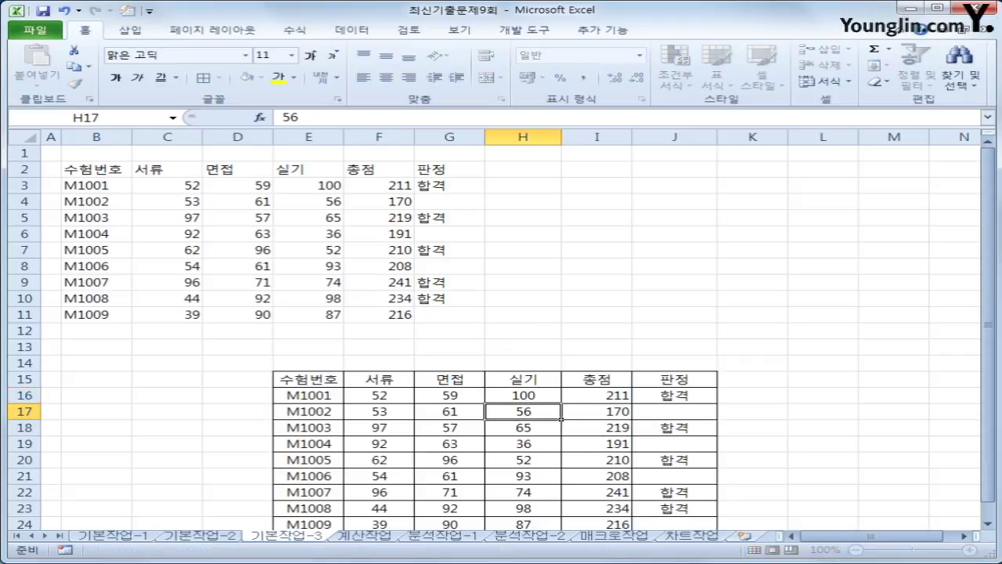
left_click(511, 390)
key("ctrl+z")
key("Return")
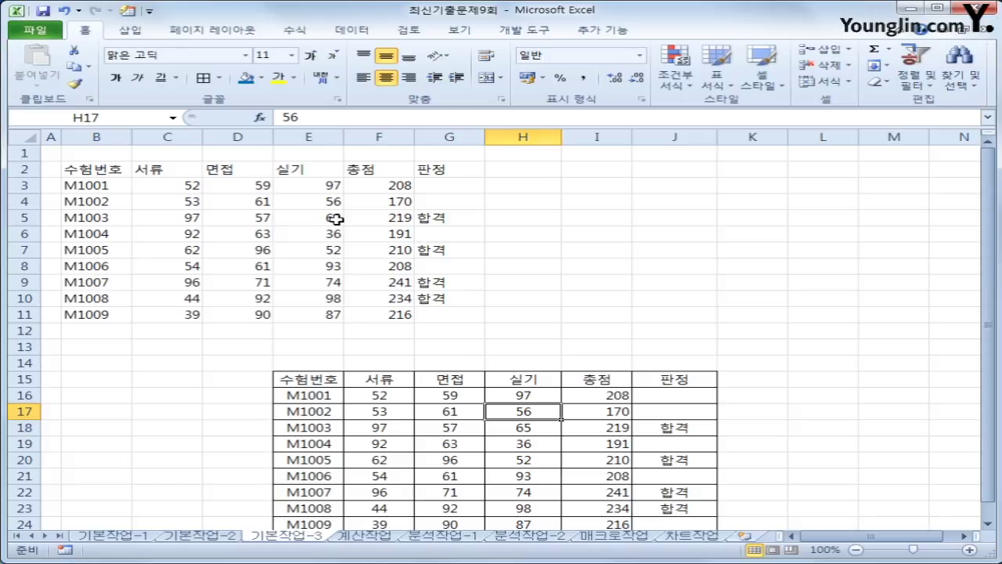
- On the 계산작업 sheet, start the 평균차 formula in F3 with AVERAGE over the absolute range $C$3:$E$8
left_click(359, 537)
left_click(432, 186)
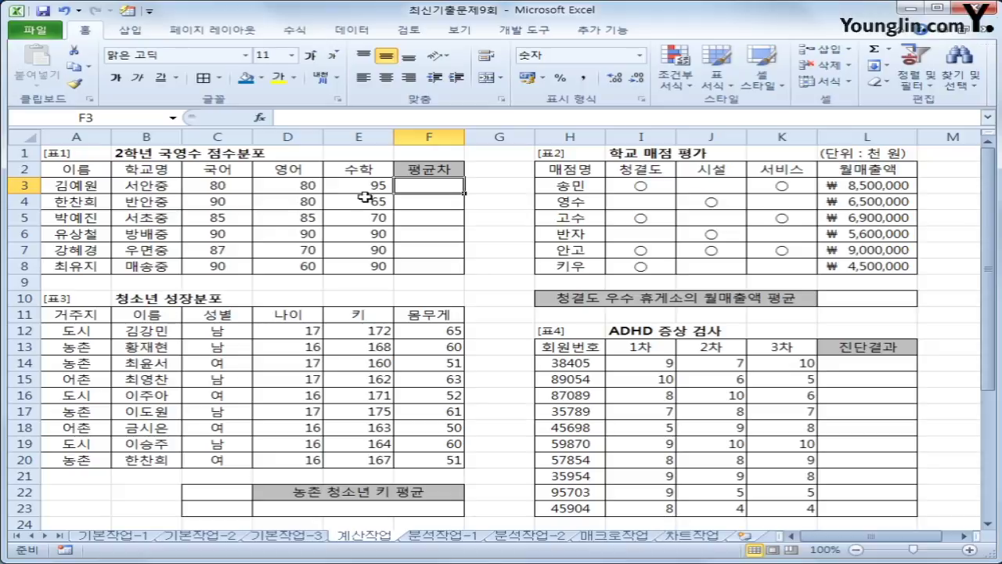
left_click_drag(219, 188, 355, 271)
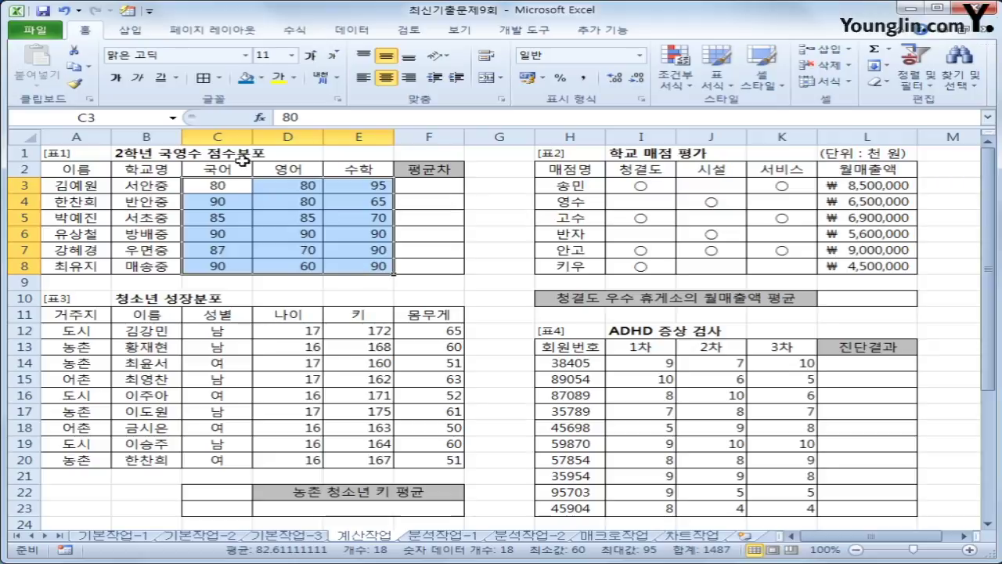
left_click(430, 187)
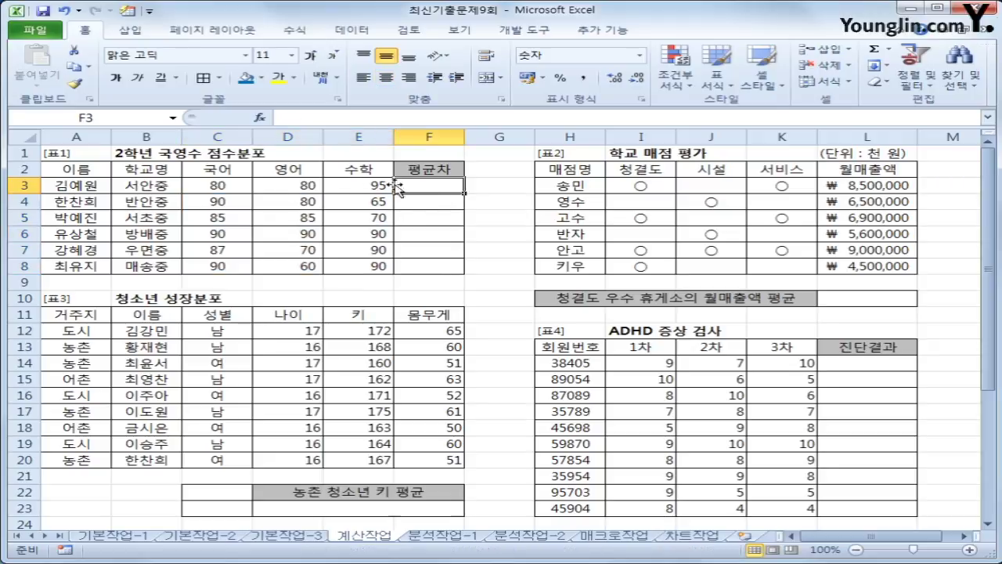
left_click_drag(239, 189, 335, 203)
left_click_drag(220, 186, 366, 184)
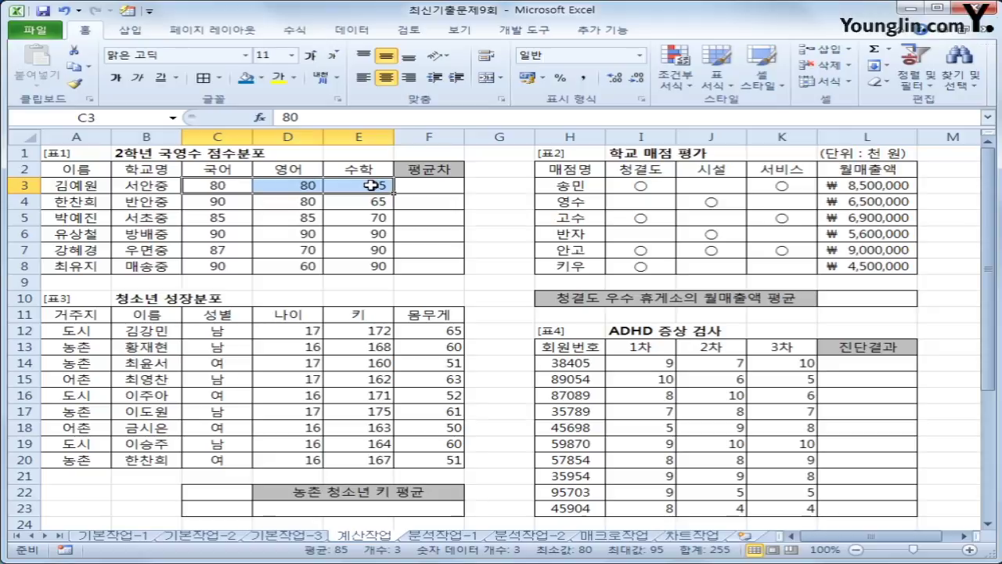
left_click(417, 189)
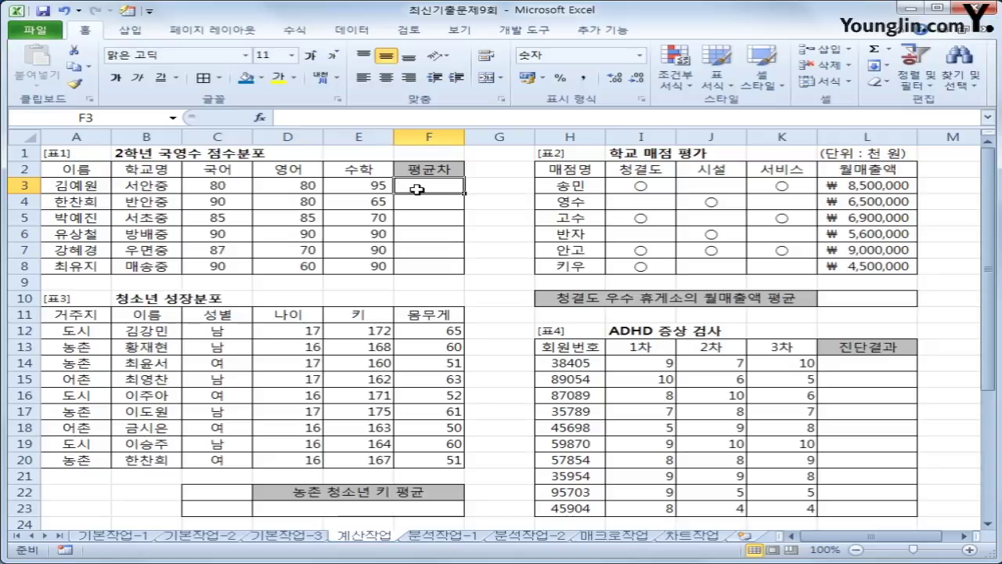
type("=av")
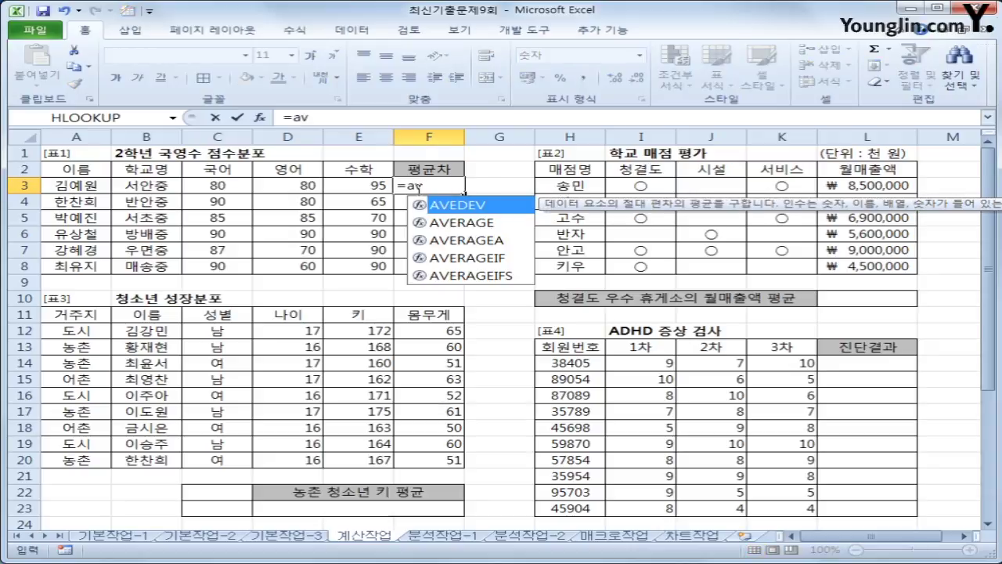
key("Down")
key("Tab")
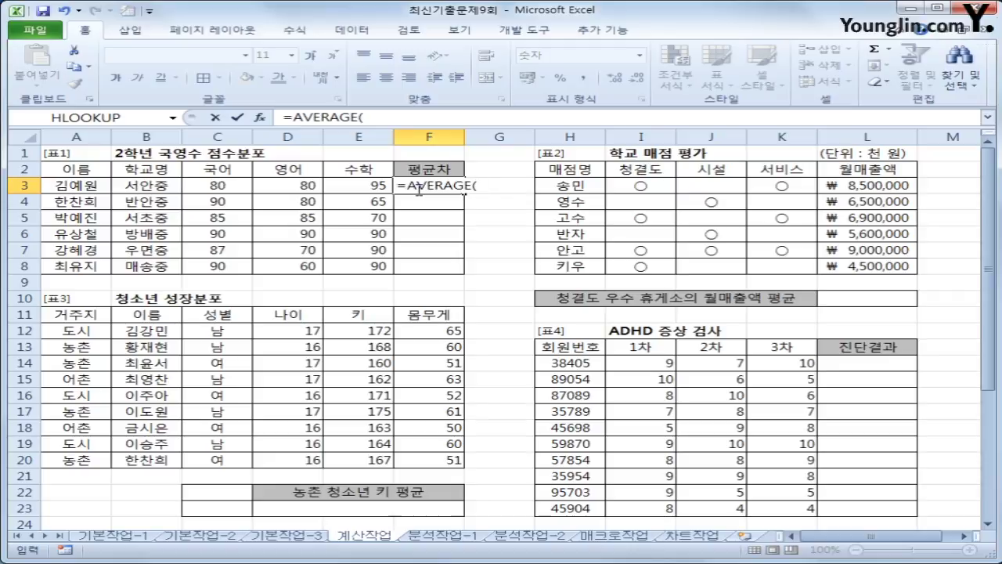
left_click_drag(235, 187, 342, 266)
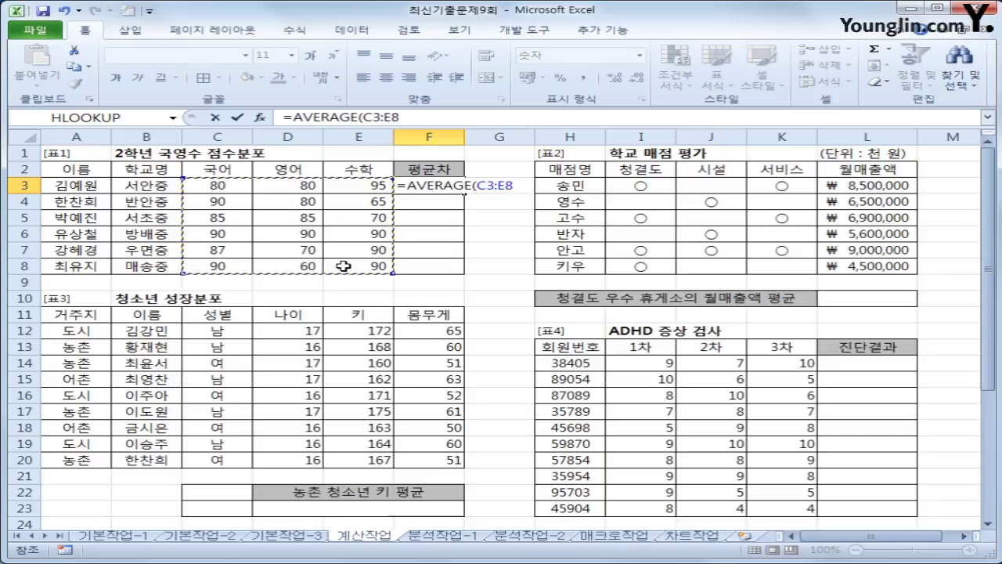
key("F4")
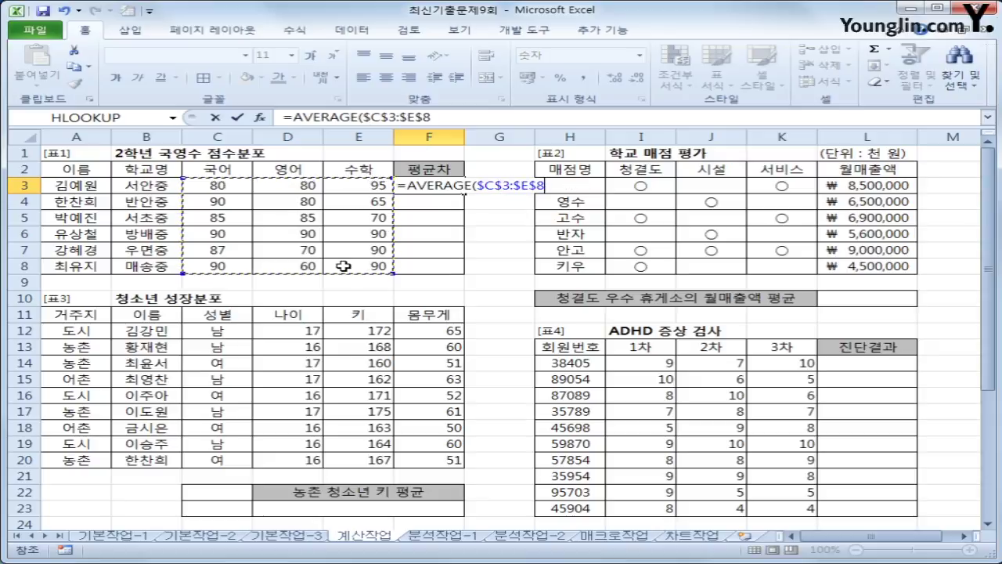
- Complete the F3 formula as =AVERAGE($C$3:$E$8)-AVERAGE(C3:E3) and fill it down to F8
type(")-")
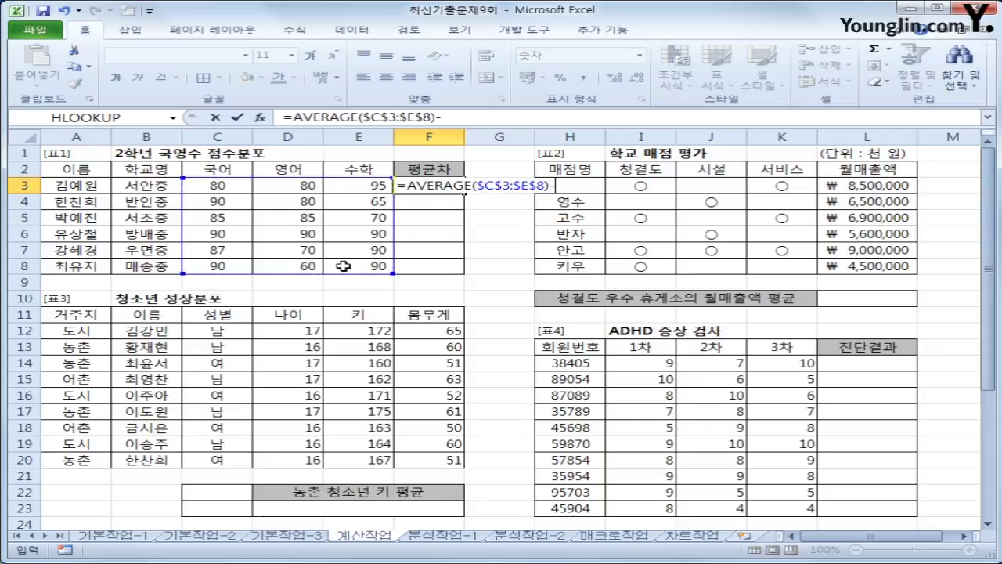
type("ave")
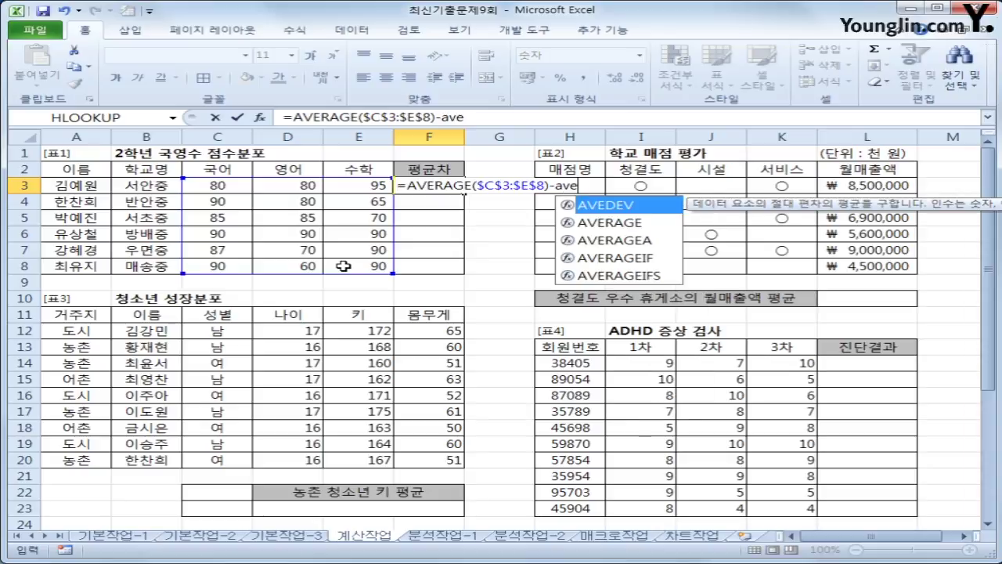
key("Down")
key("Tab")
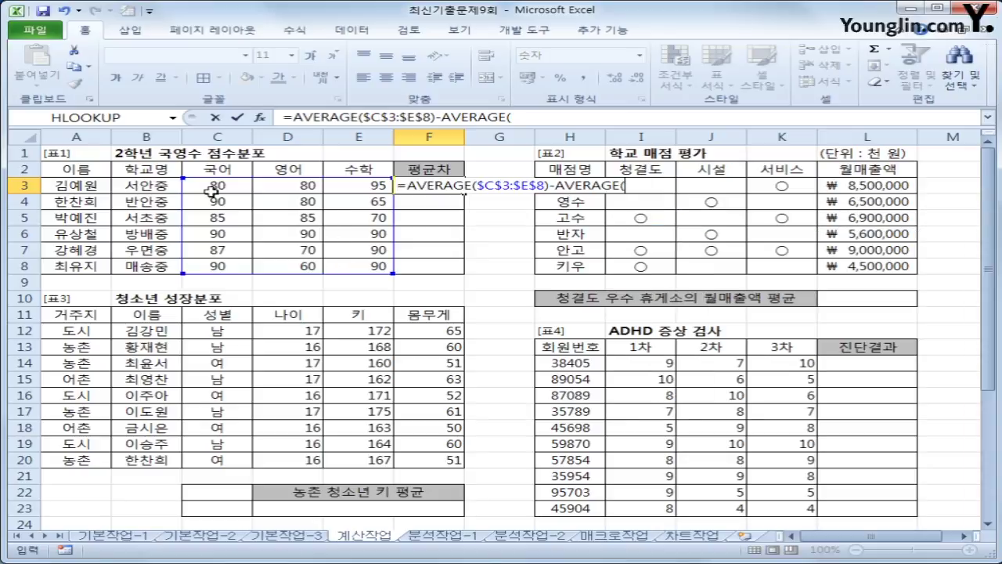
left_click_drag(210, 188, 346, 185)
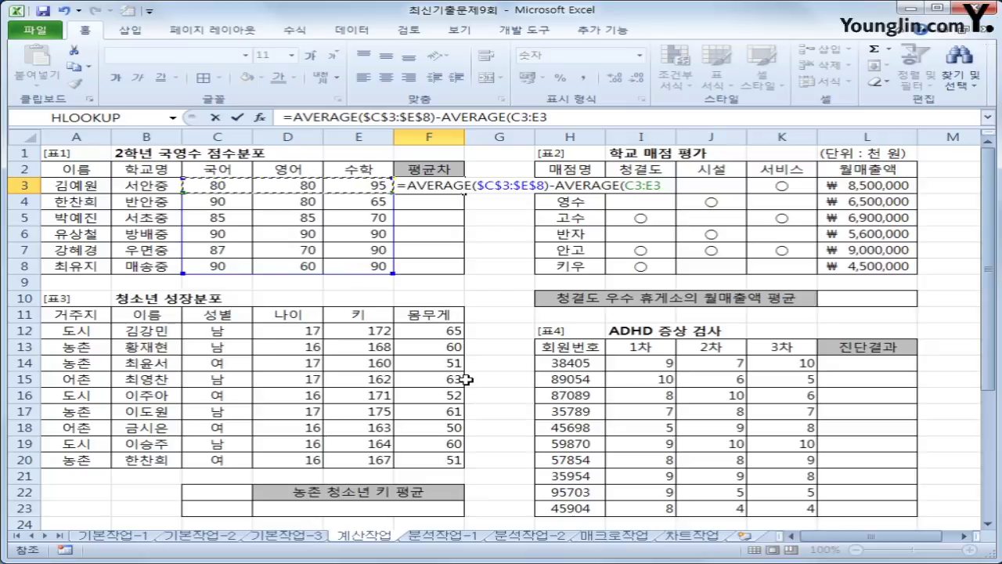
type(")")
key("Return")
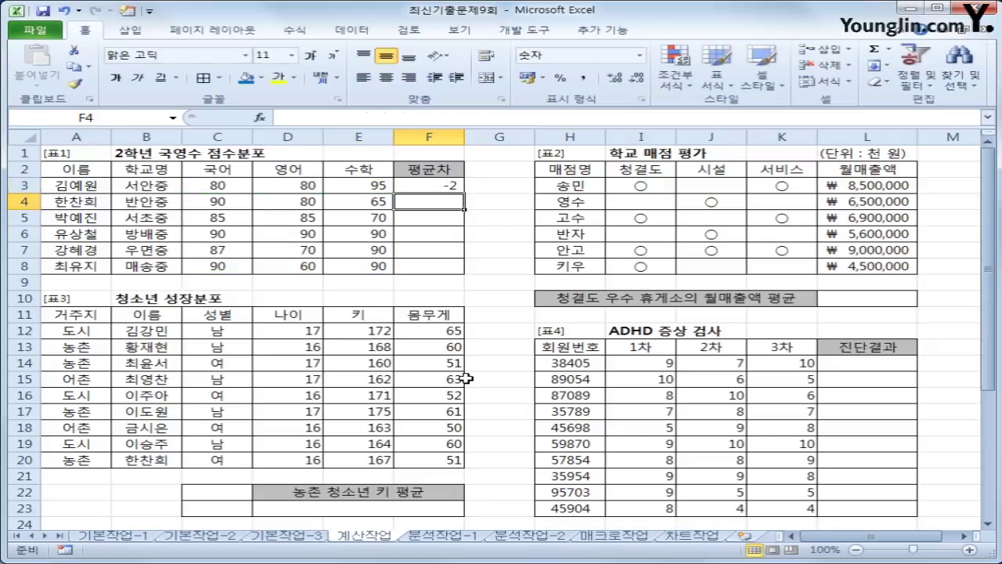
left_click(445, 183)
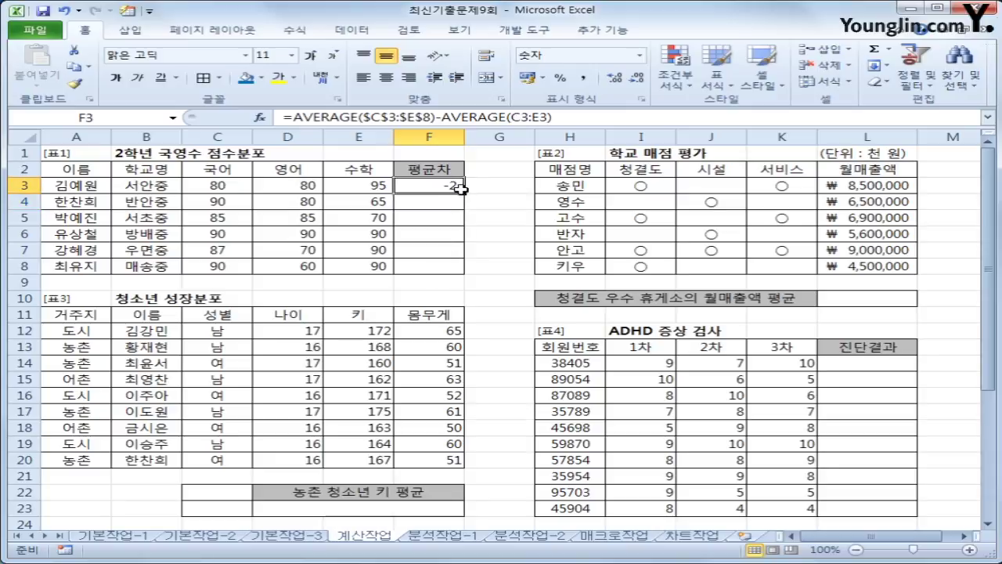
left_click_drag(466, 193, 465, 269)
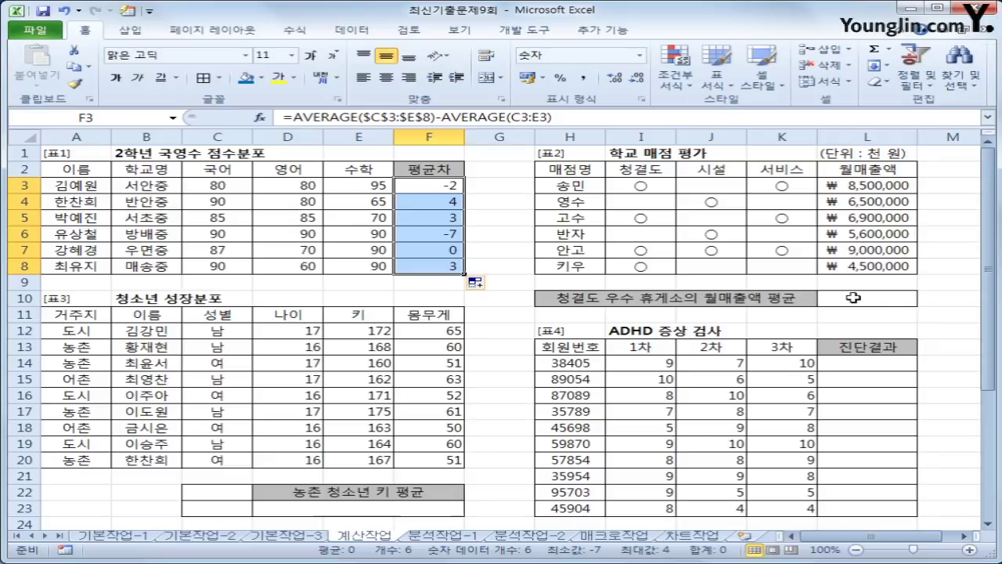
- Enter =SUMIF(I3:I8,$I$3,L3:L8) in L10 to total the 월매출액 of shops marked in 청결도
left_click(885, 310)
left_click(864, 296)
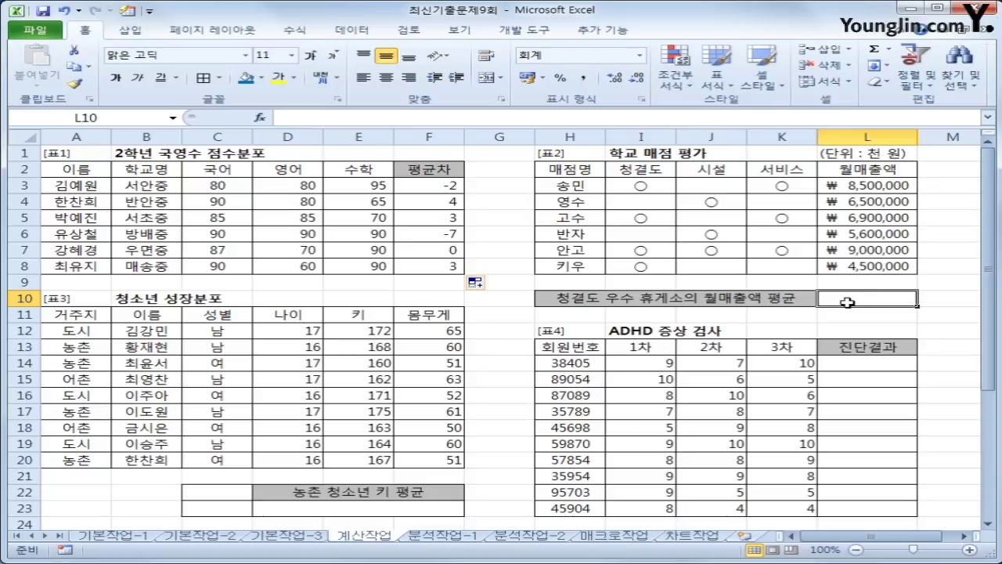
type("=sumif(")
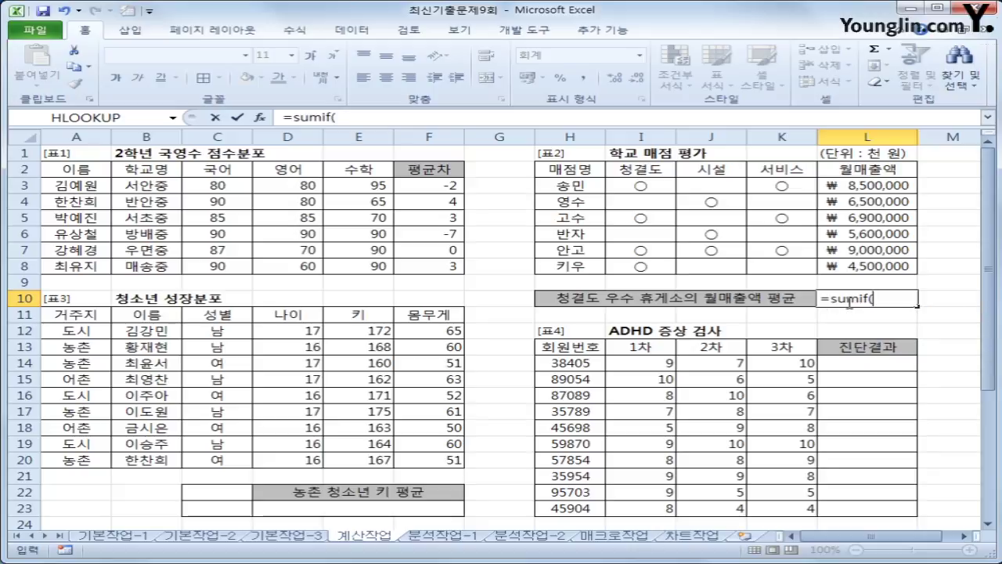
left_click(653, 182)
left_click_drag(652, 183, 664, 269)
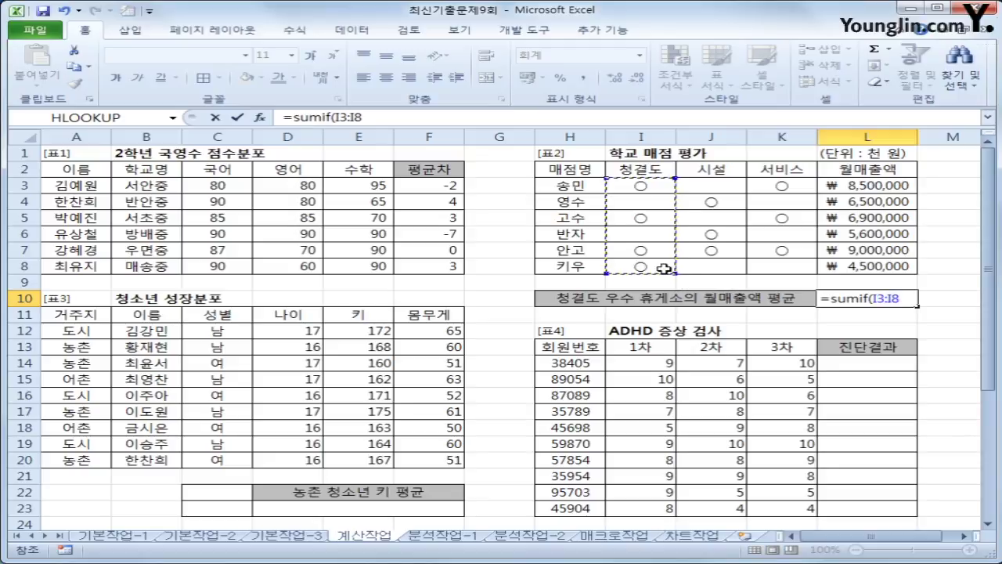
type(",")
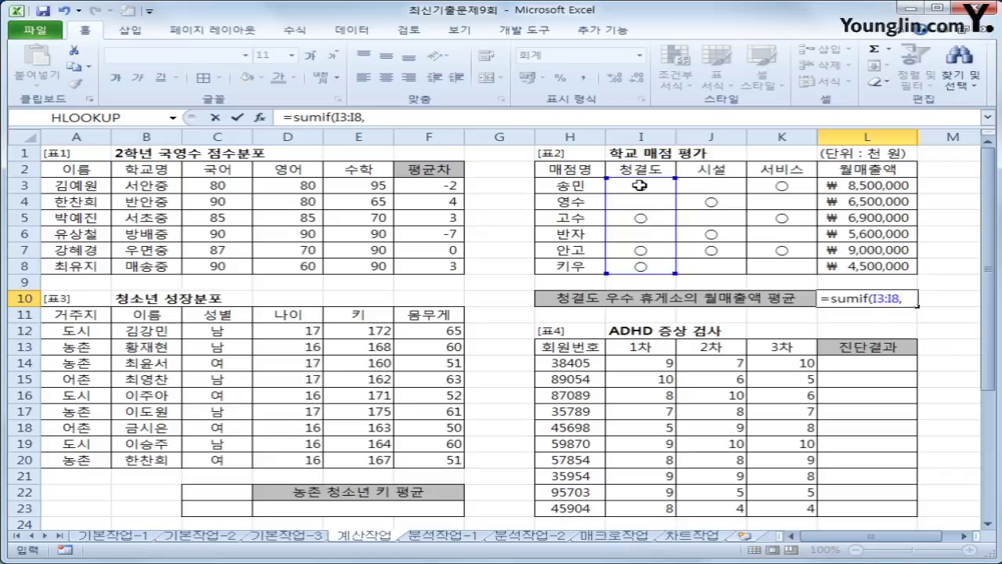
left_click(640, 186)
key("F4")
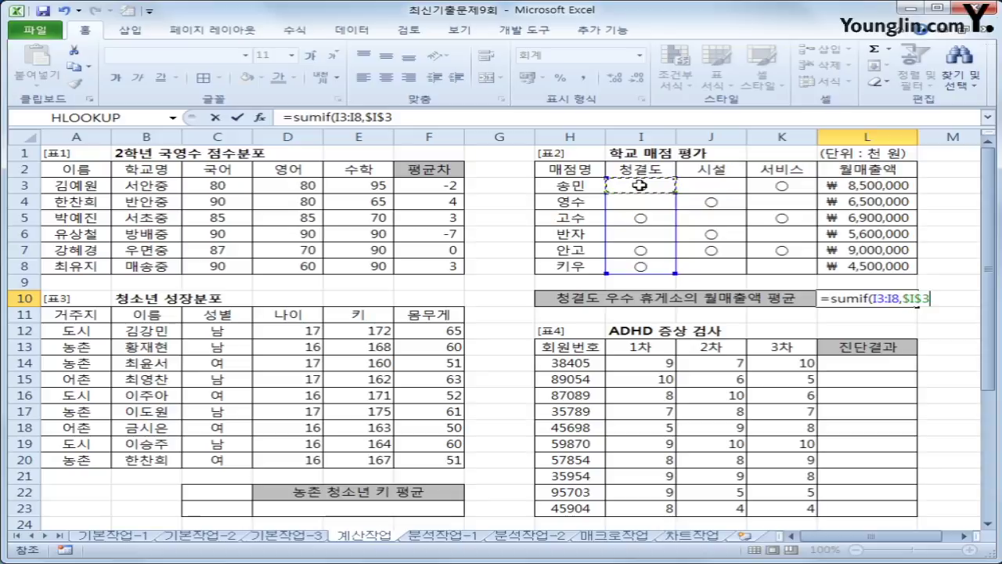
type(",")
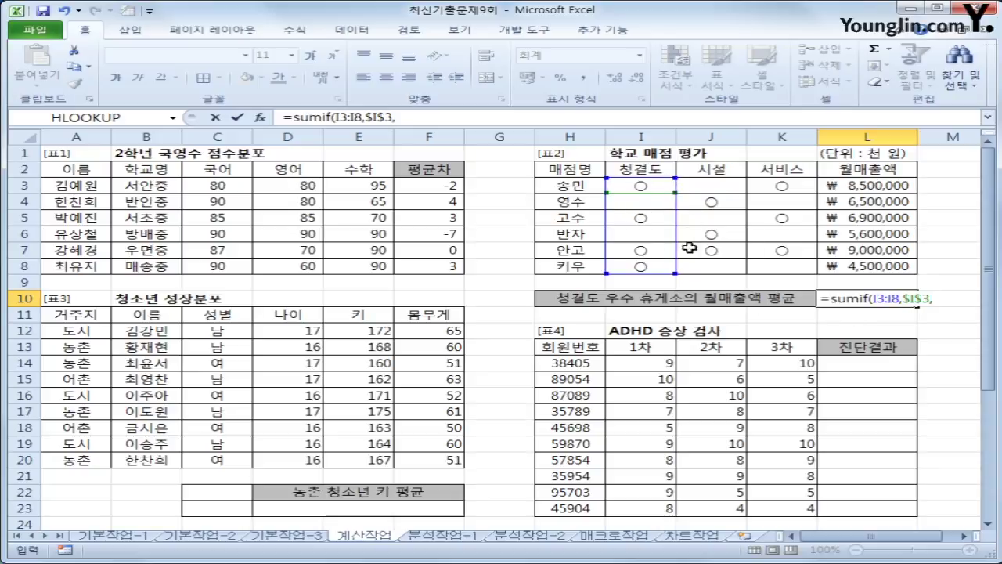
left_click_drag(897, 185, 894, 266)
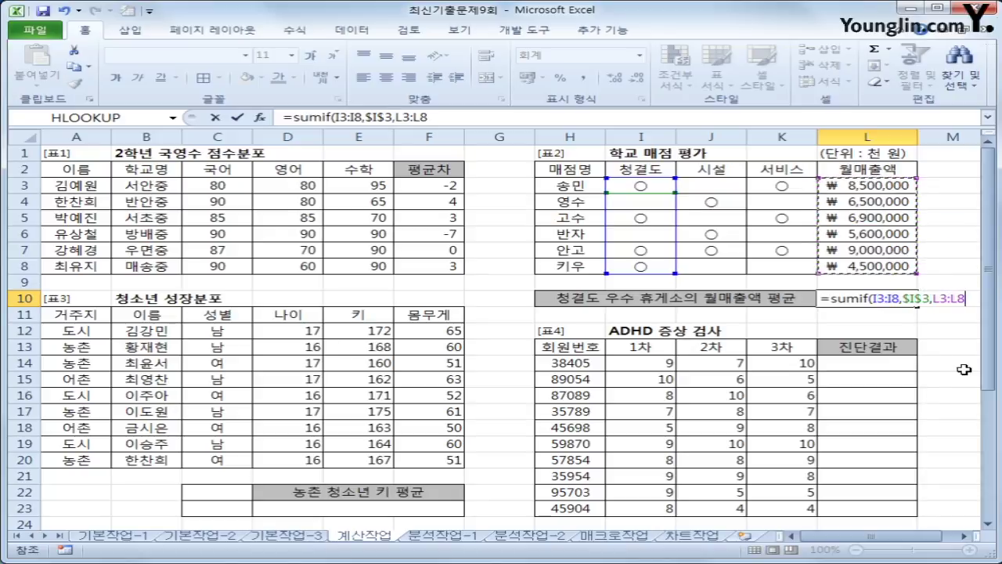
type(")")
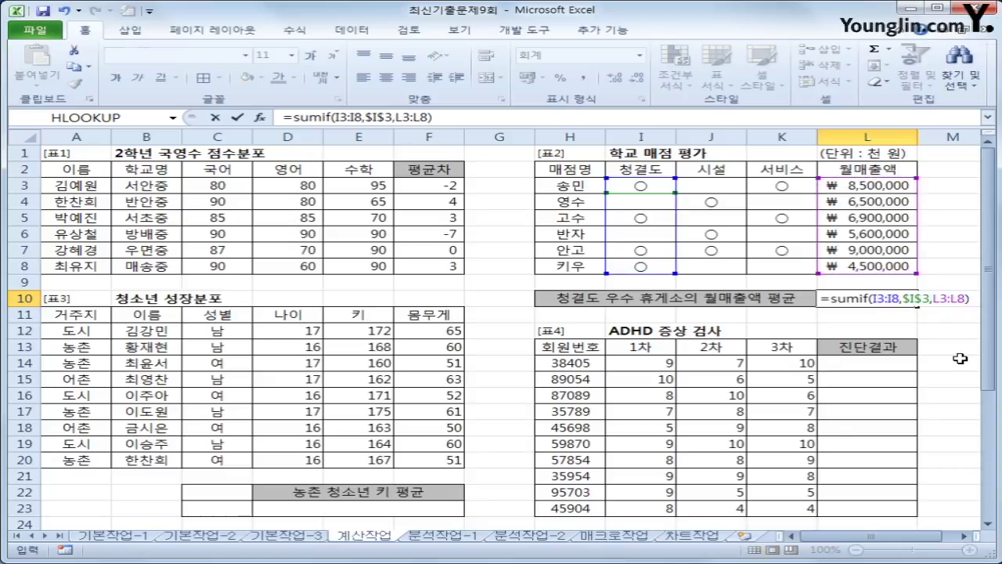
key("Return")
key("Up")
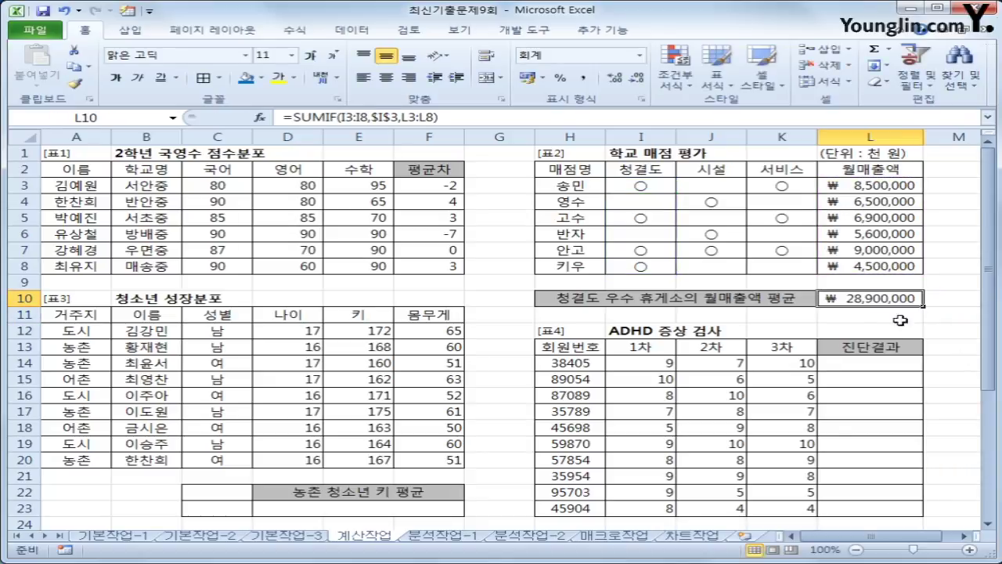
- Examine the ○ marks under 청결도, their matching 월매출액 amounts, and the criterion used in the L10 formula
left_click(658, 189)
left_click(655, 213)
left_click(654, 249)
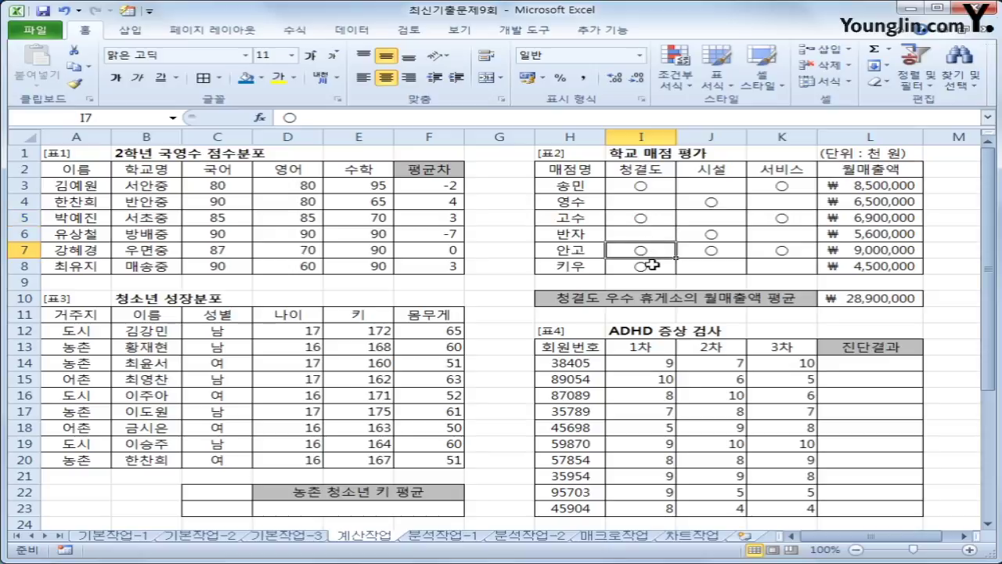
left_click(652, 266)
left_click(882, 189)
left_click(881, 217)
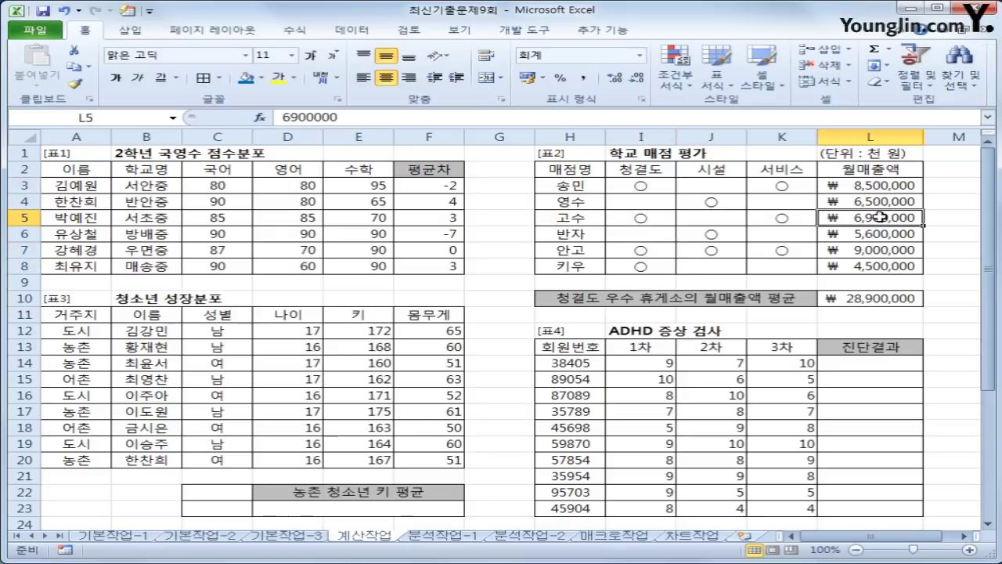
left_click(871, 249)
left_click(867, 266)
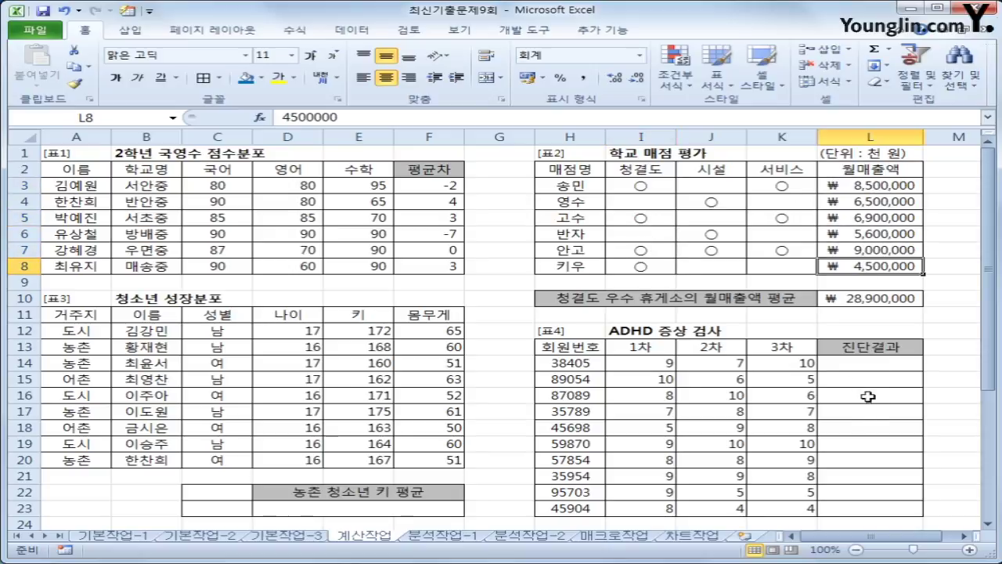
left_click(842, 304)
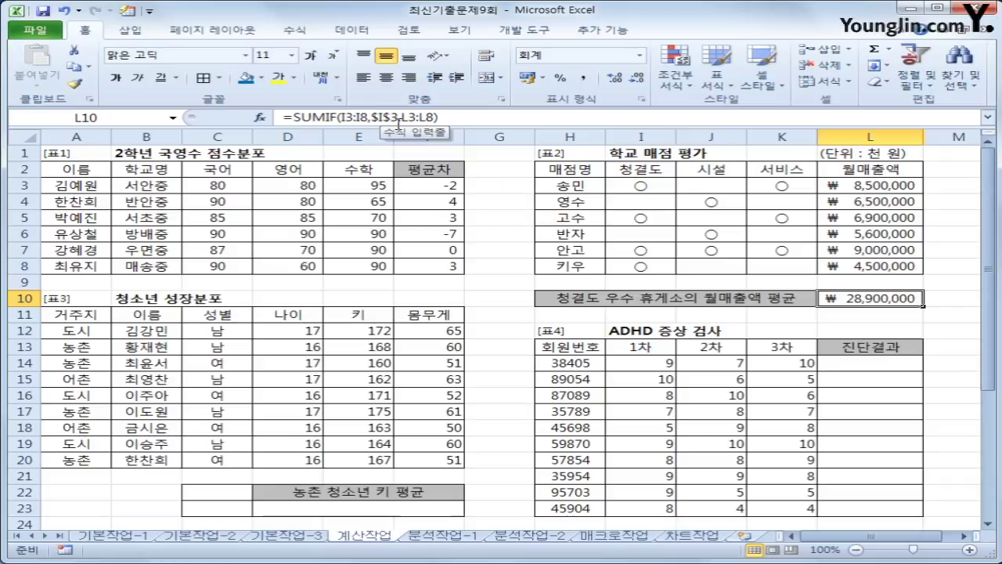
left_click_drag(396, 117, 383, 116)
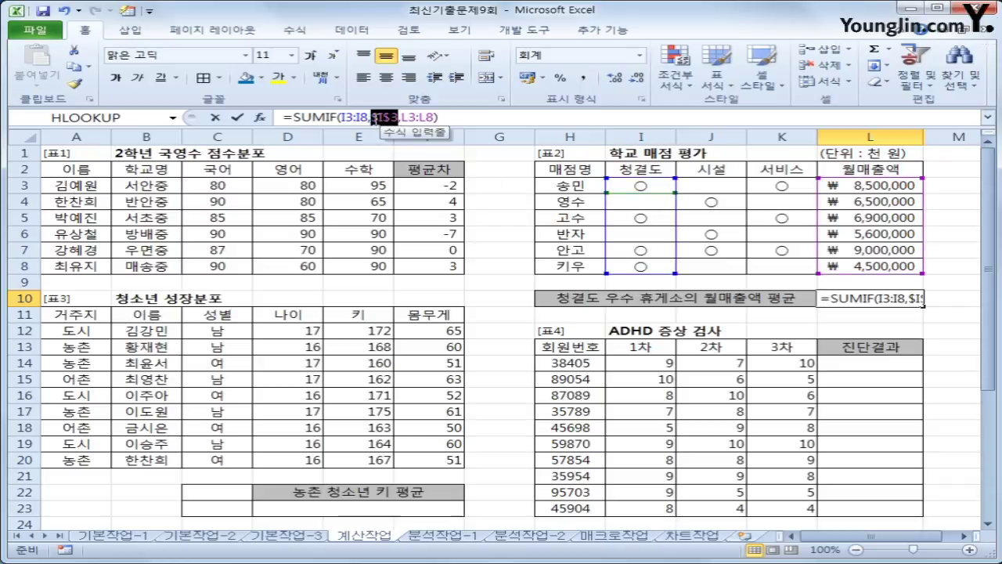
key("Escape")
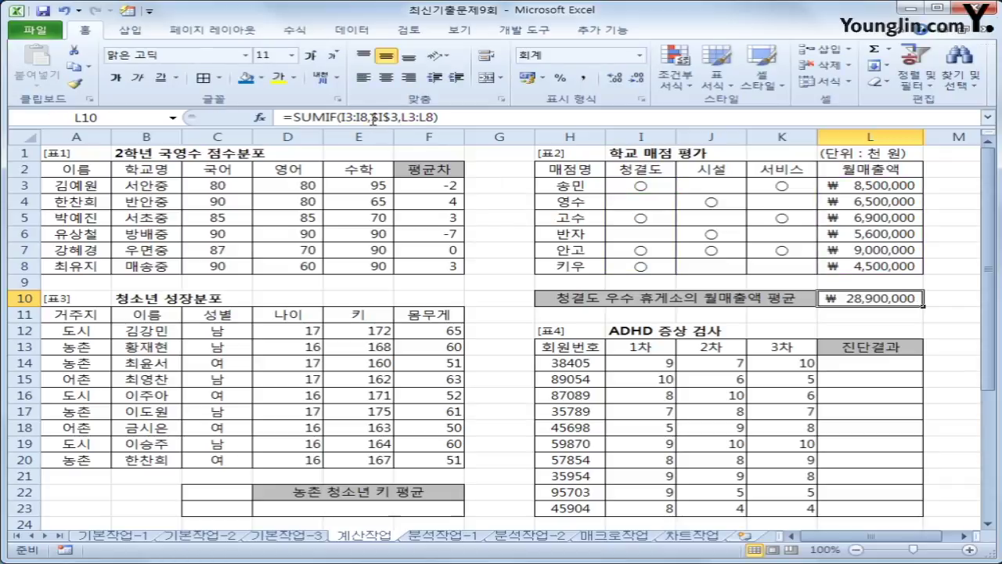
- Enter the L10 formula as =SUMIF(I3:I8,"○",L3:L8), with the ○ symbol as a text criterion
type("=sumif(")
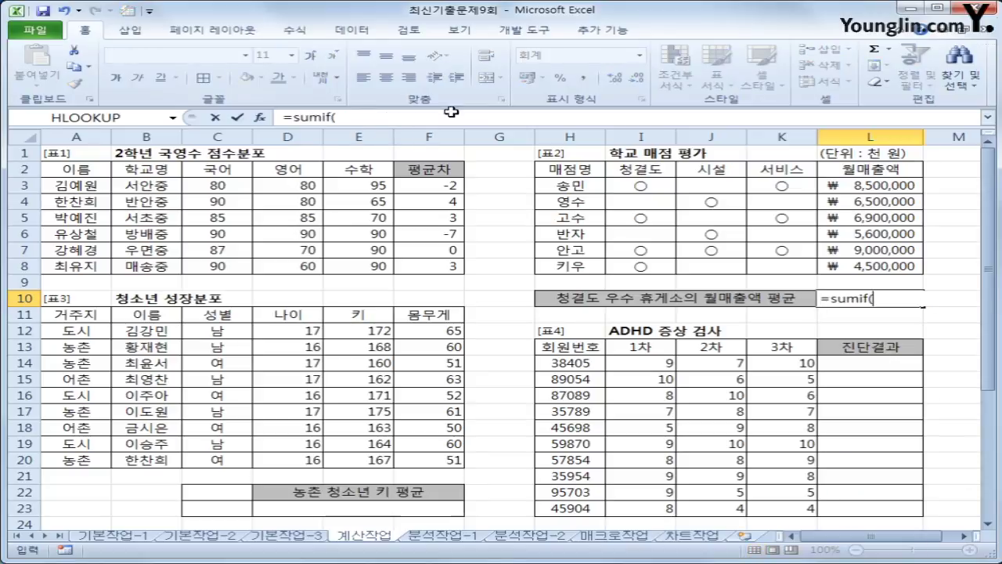
left_click_drag(640, 188, 633, 263)
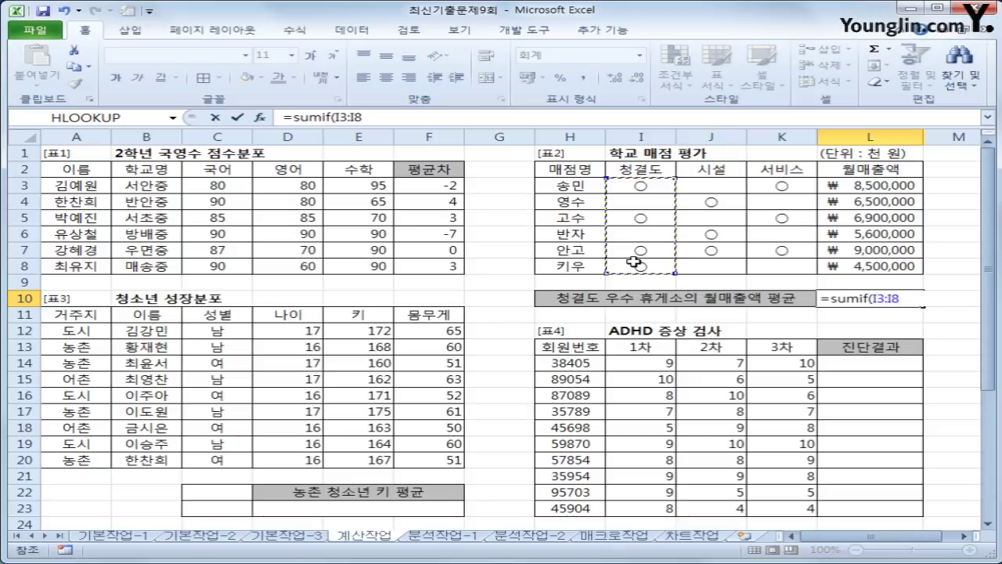
type(",\"")
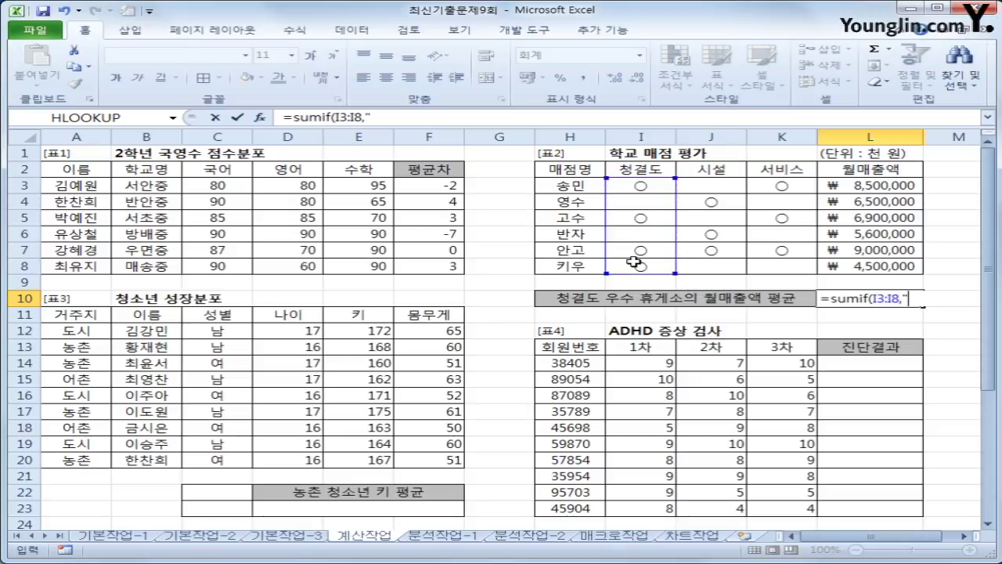
type("ㅁ")
key("Hangul_Hanja")
left_click(912, 470)
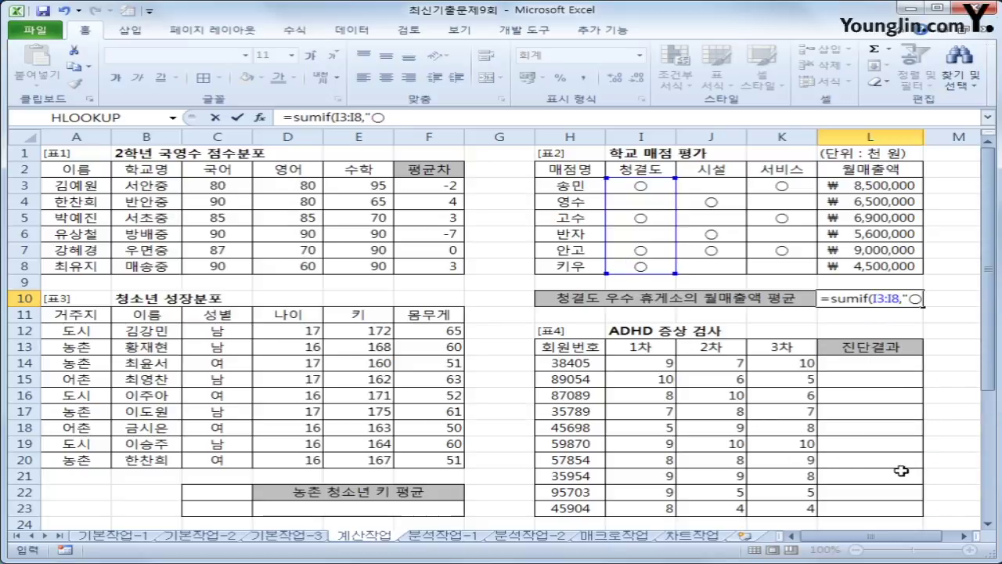
type("\"")
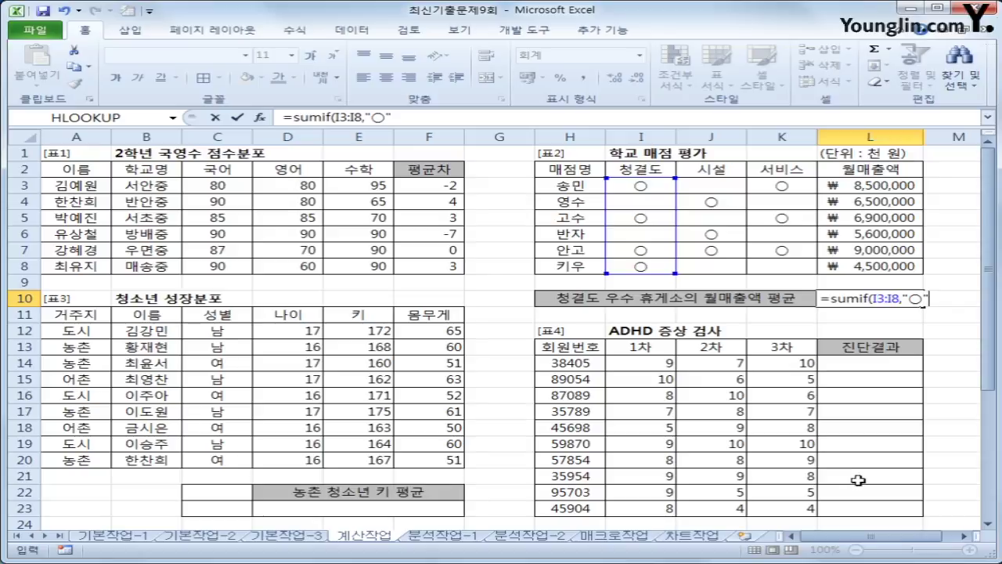
type(",")
left_click_drag(873, 181, 871, 268)
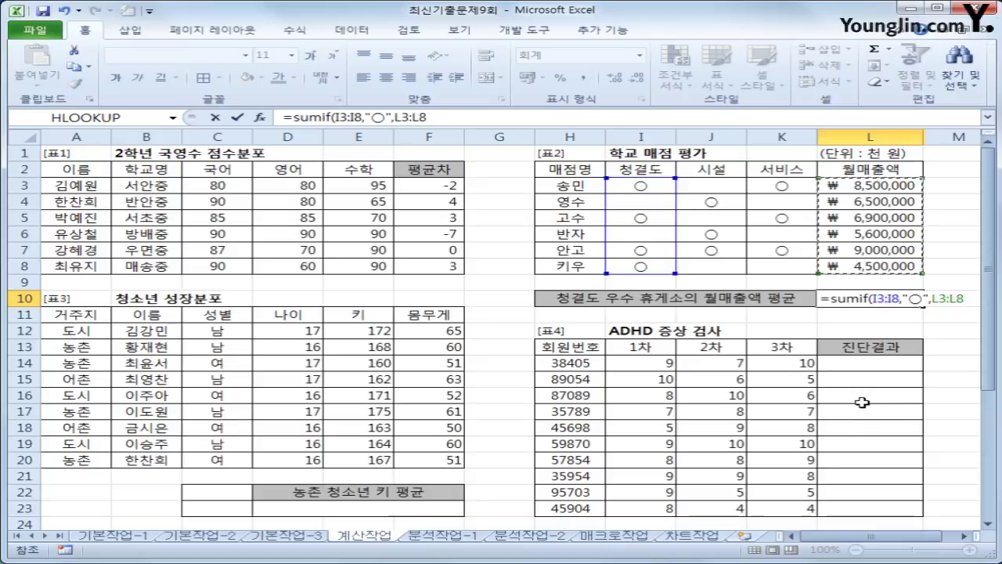
type(")")
key("Return")
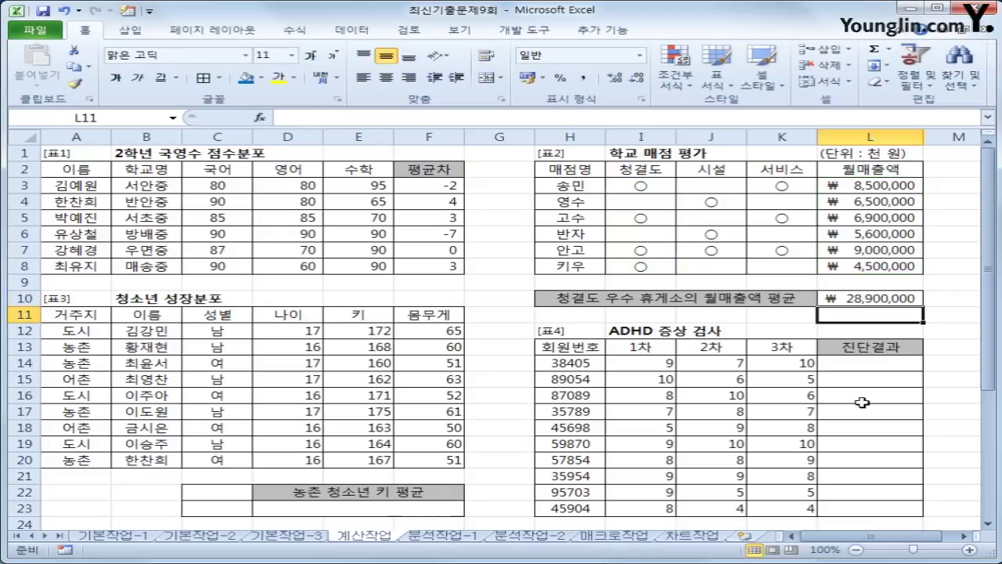
key("Up")
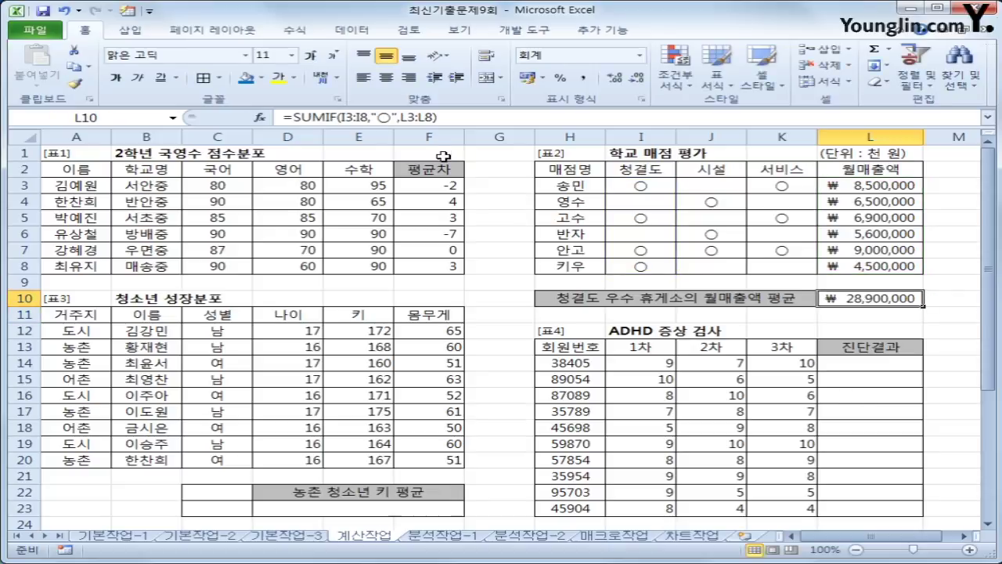
- Extend the L10 formula with a division by COUNTIF after the SUMIF part
left_click(445, 119)
type("/")
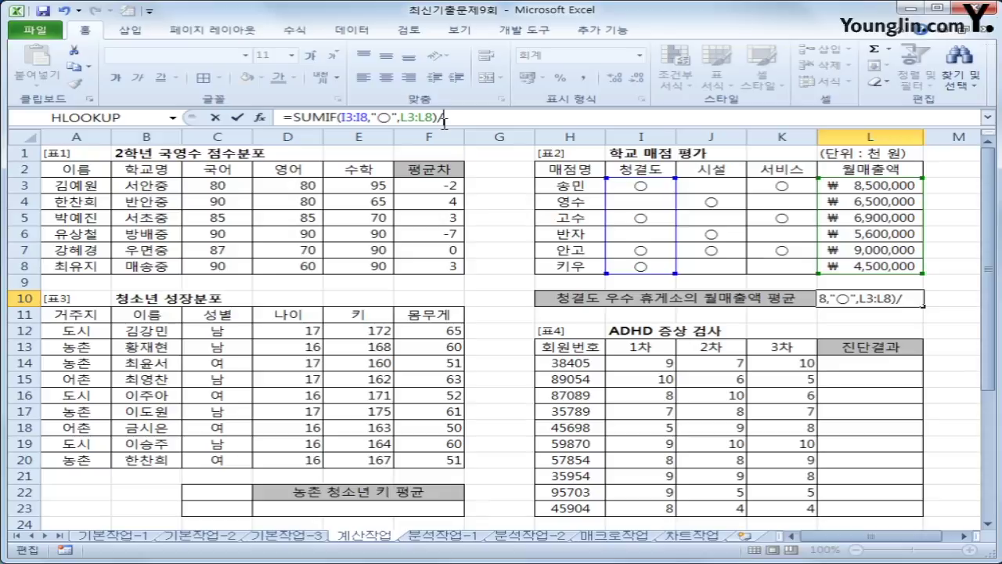
type("채ㅕㅜ")
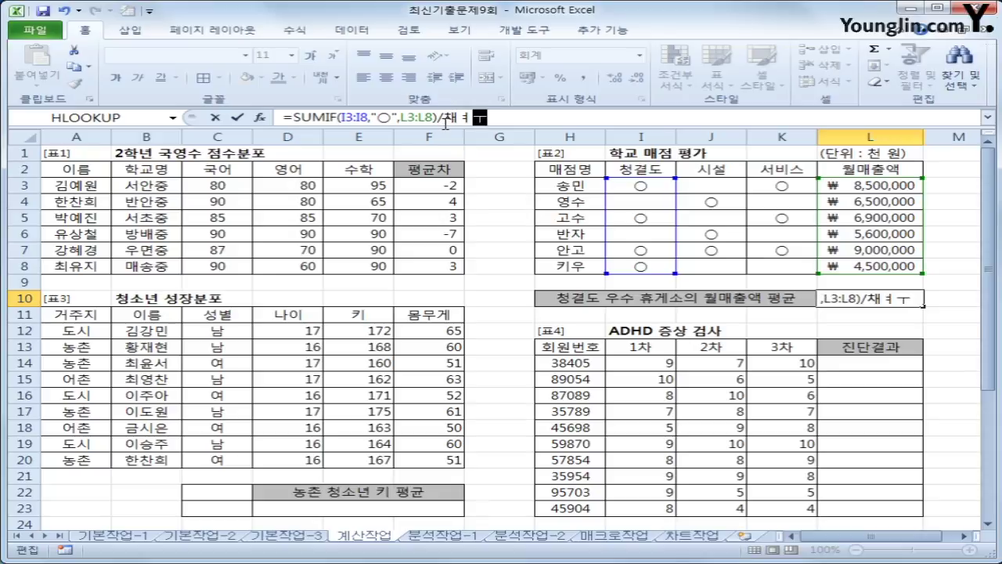
key("BackSpace")
key("BackSpace")
key("BackSpace")
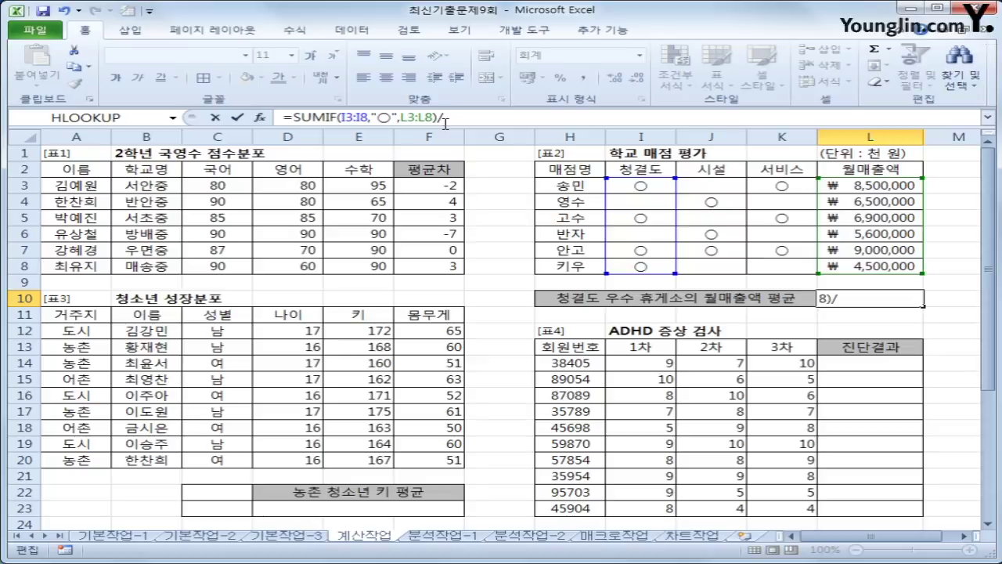
type("coun")
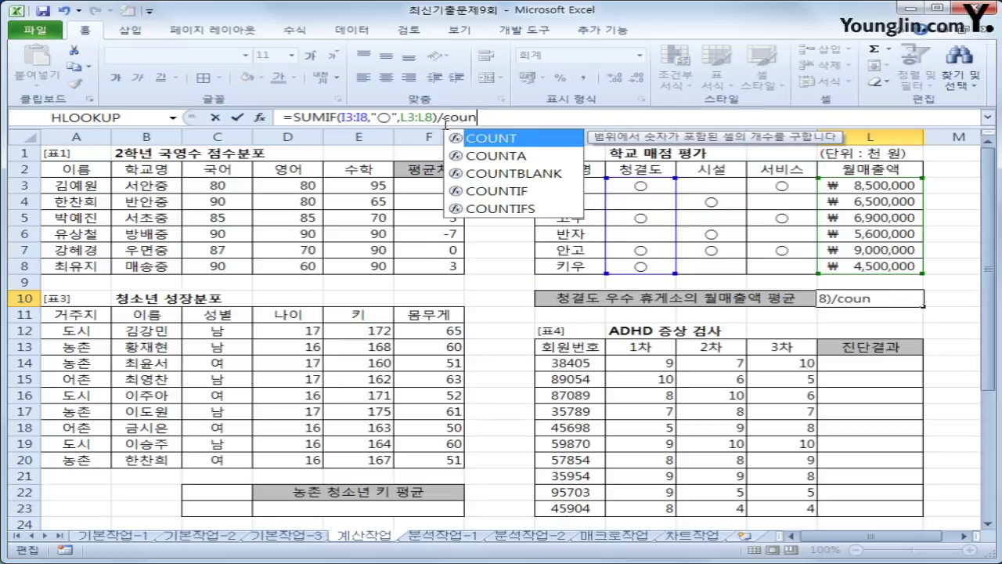
type("tif(")
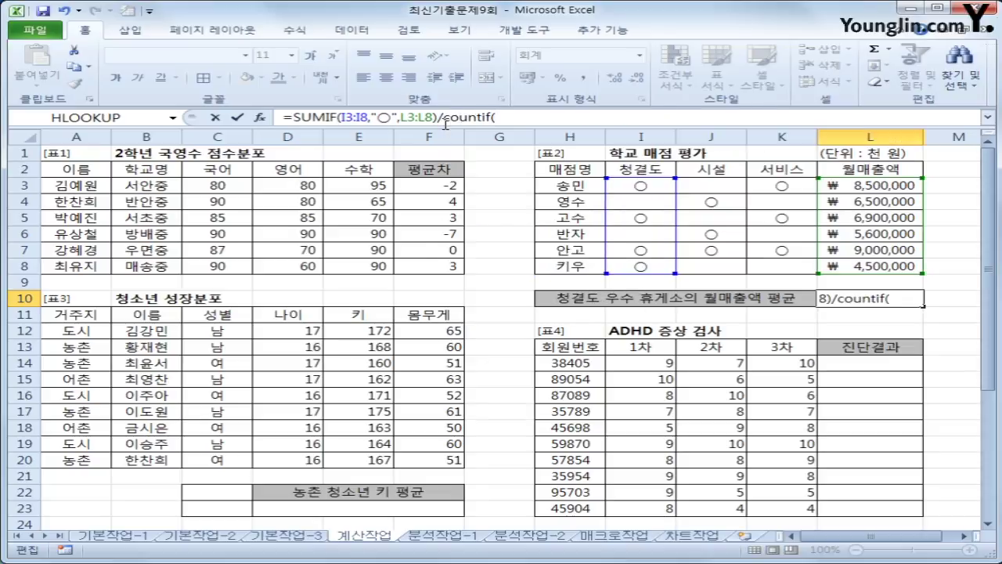
- Complete the L10 formula as =SUMIF(I3:I8,"○",L3:L8)/COUNTIF(I3:I8,"○")
left_click_drag(641, 185, 642, 272)
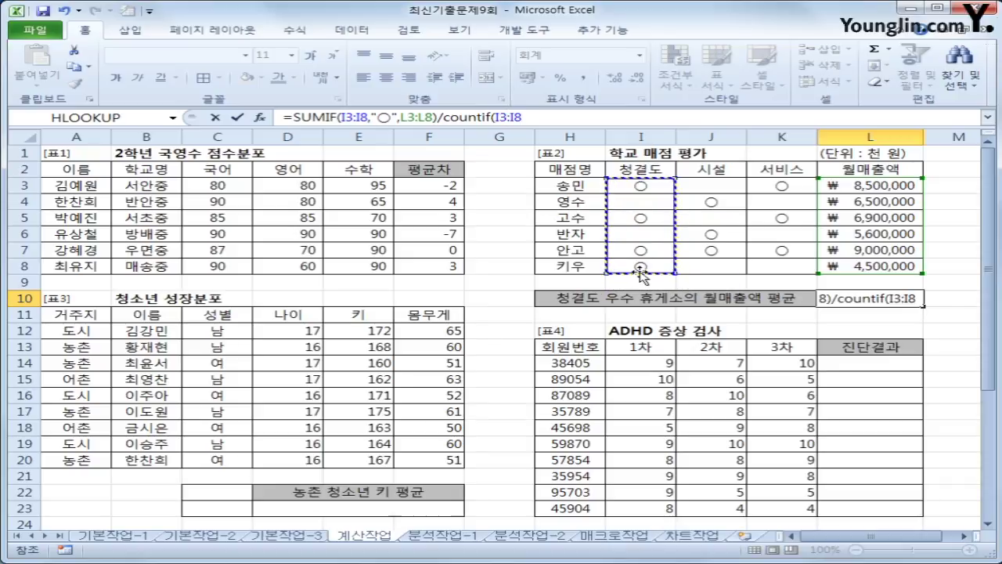
type(",\"")
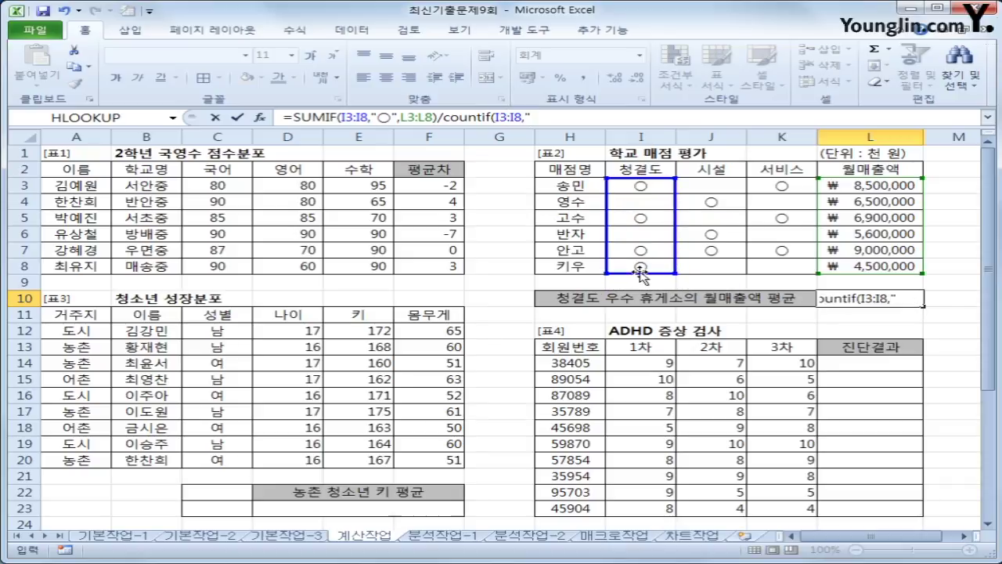
type("ㅁ")
key("Hangul_Hanja")
type("9")
type("\"")
type(")")
key("Return")
key("Up")
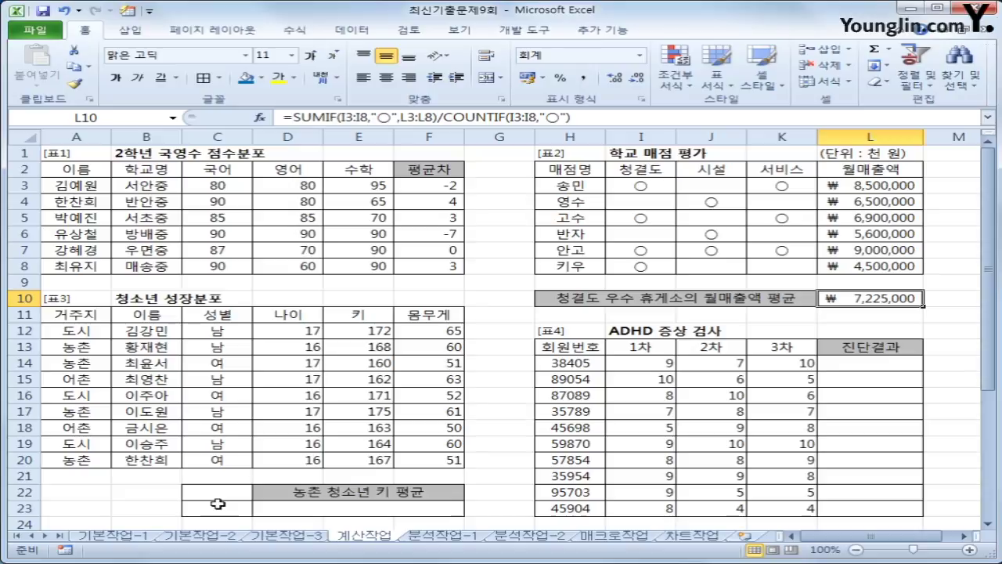
left_click(148, 299)
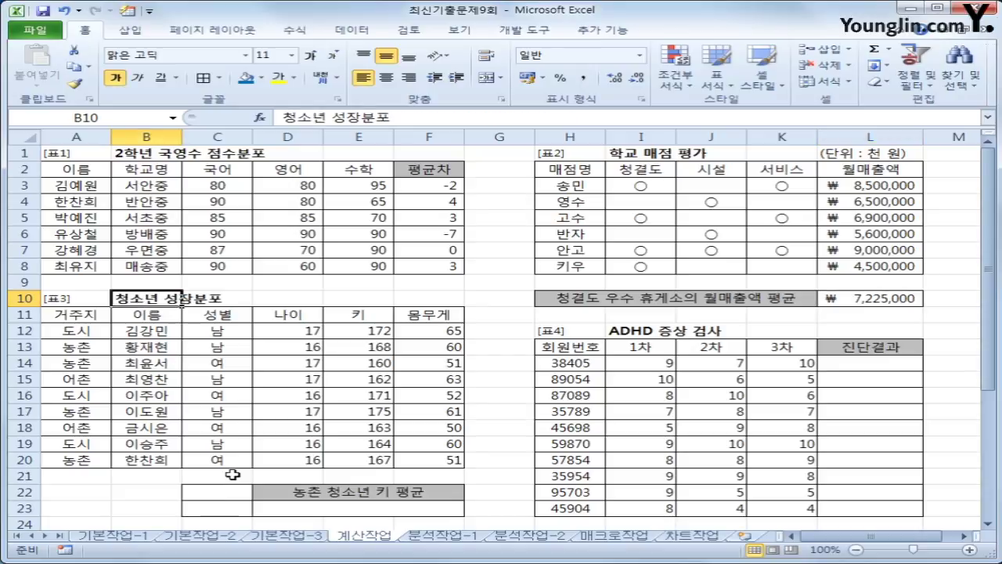
left_click(77, 316)
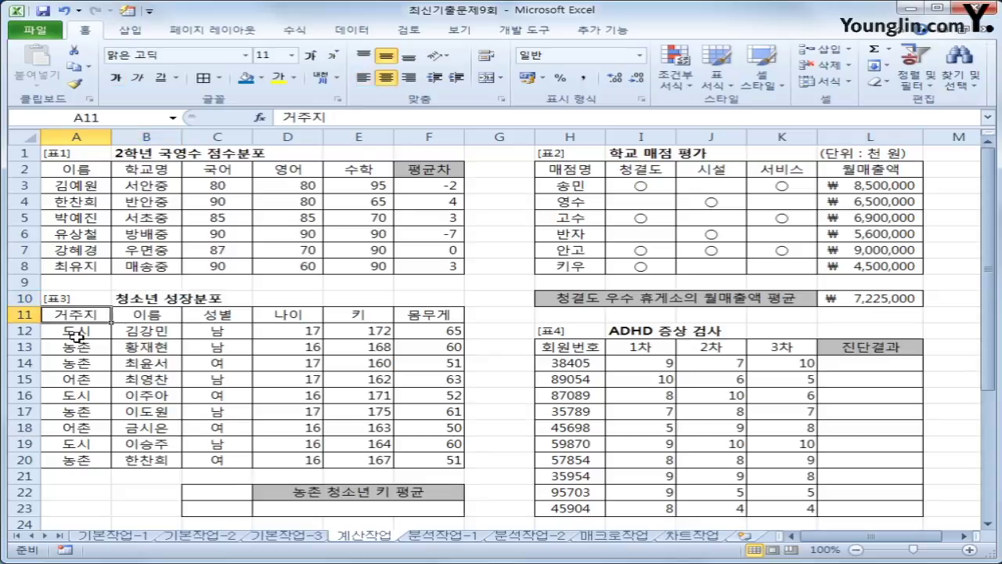
left_click(76, 348)
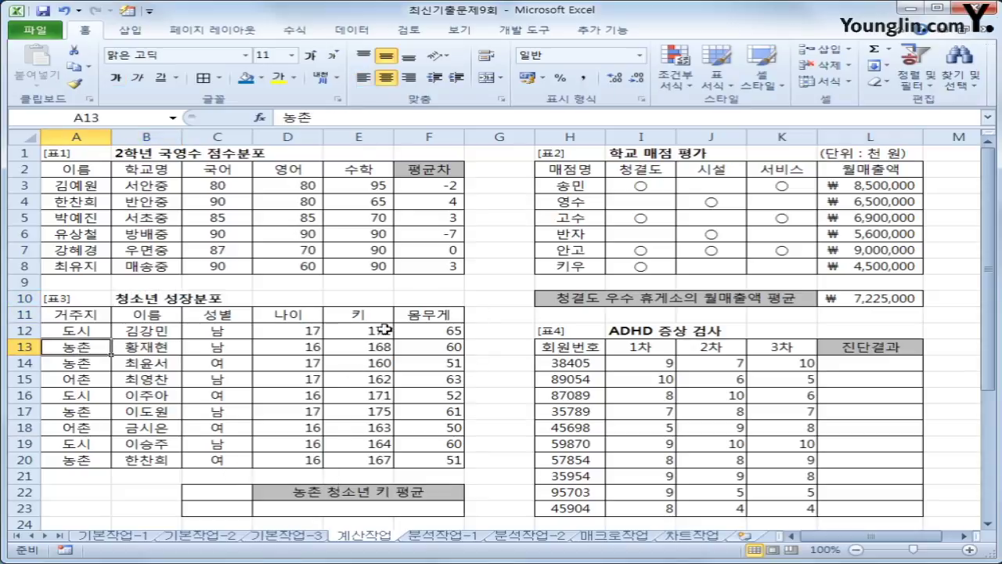
left_click(383, 315)
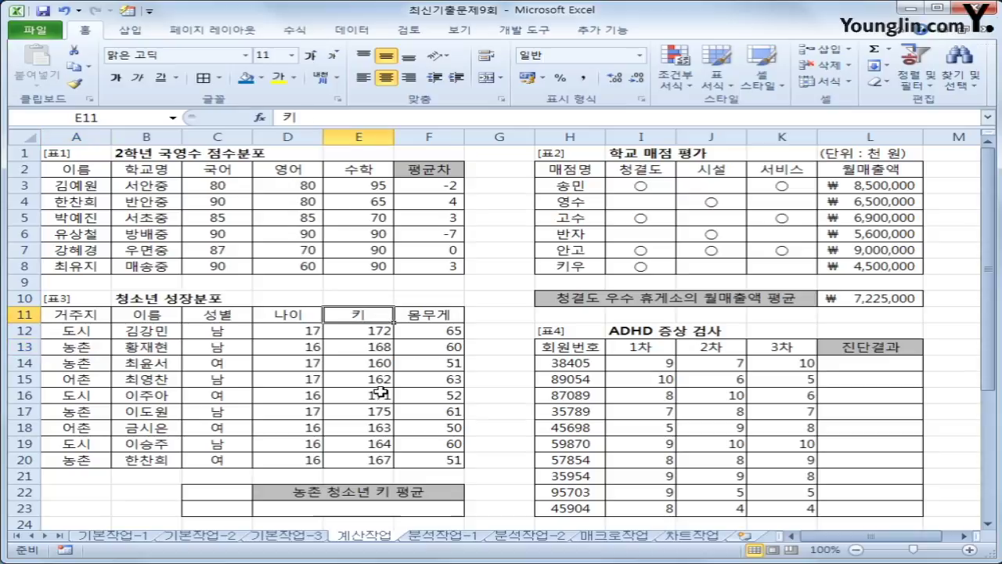
- Enter the criteria for the 농촌 height average, with 거주지 in C22 and 농촌 in C23
left_click(206, 491)
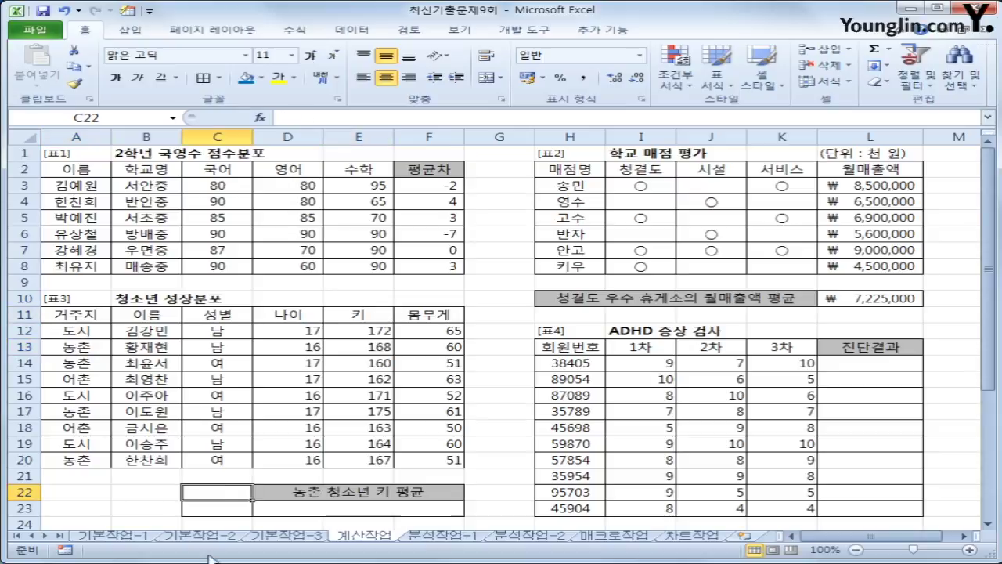
left_click(217, 508)
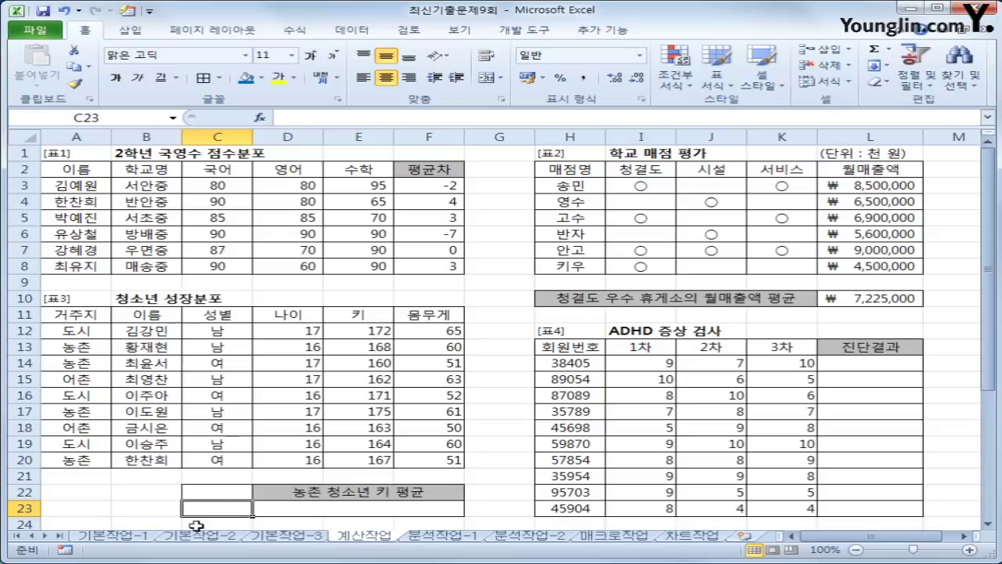
left_click(219, 493)
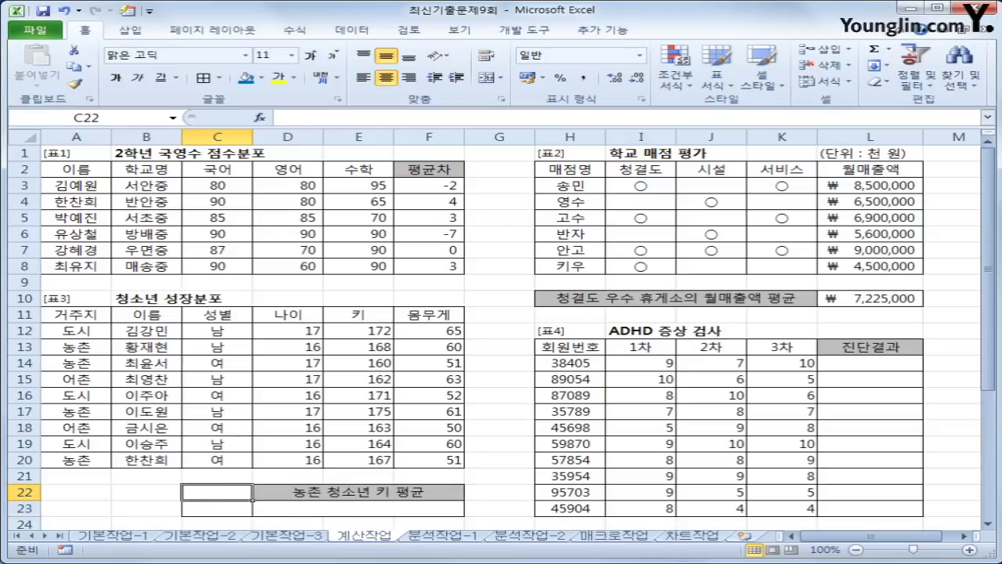
type("거주지")
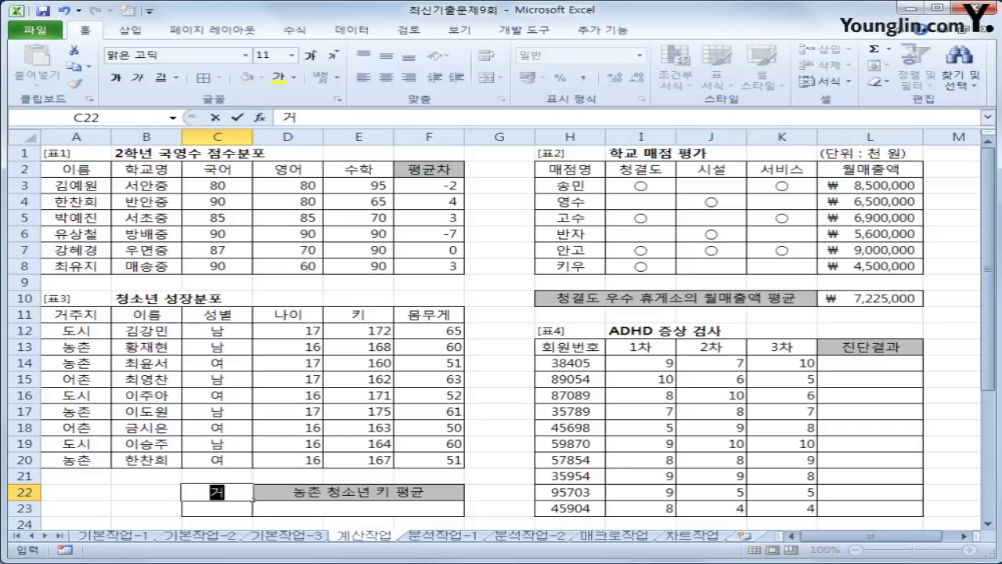
key("Return")
type("농촌")
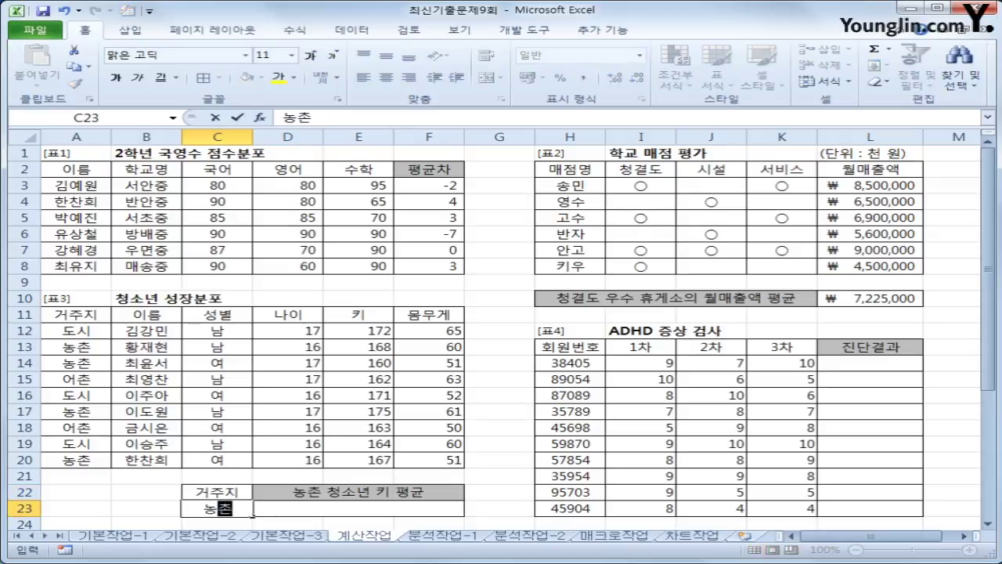
key("Return")
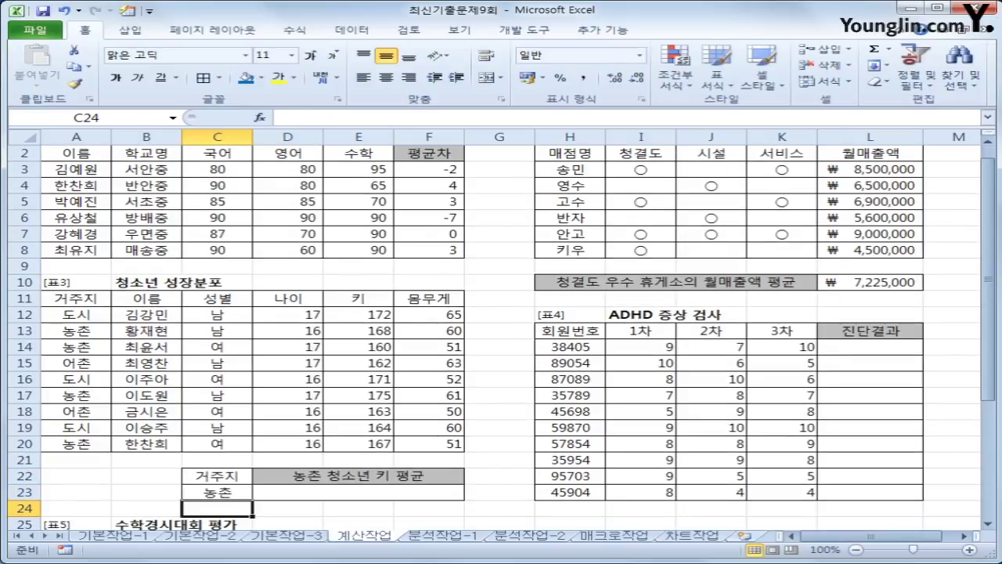
- Insert the DAVERAGE function from the 데이터베이스 category into D23 under 농촌 청소년 키 평균
left_click(392, 491)
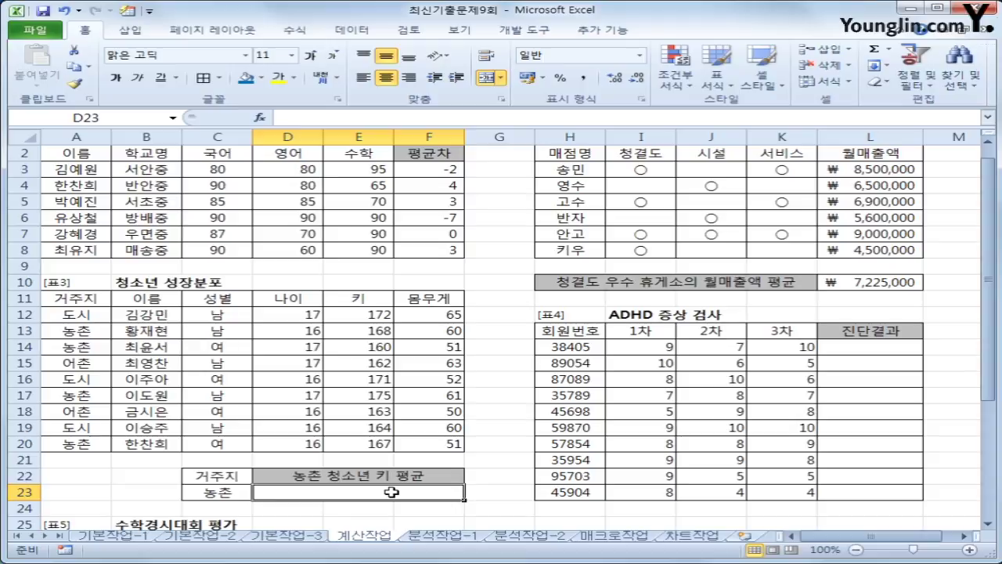
left_click(259, 118)
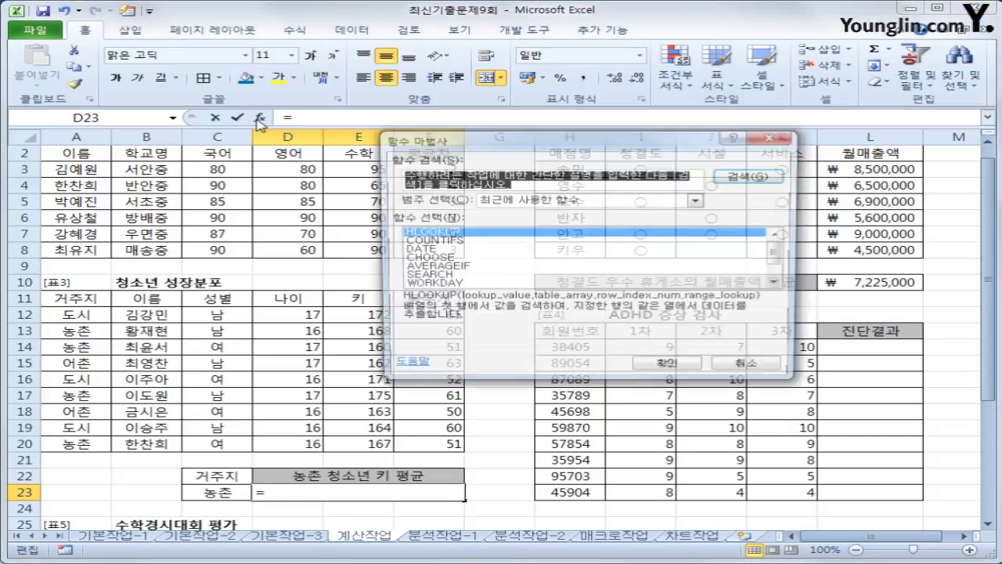
left_click(508, 202)
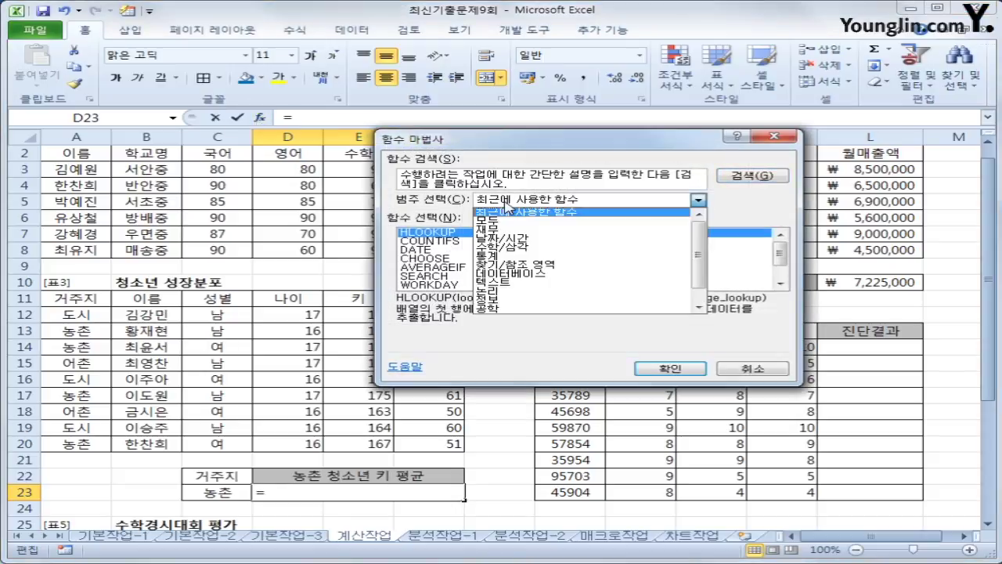
left_click(510, 276)
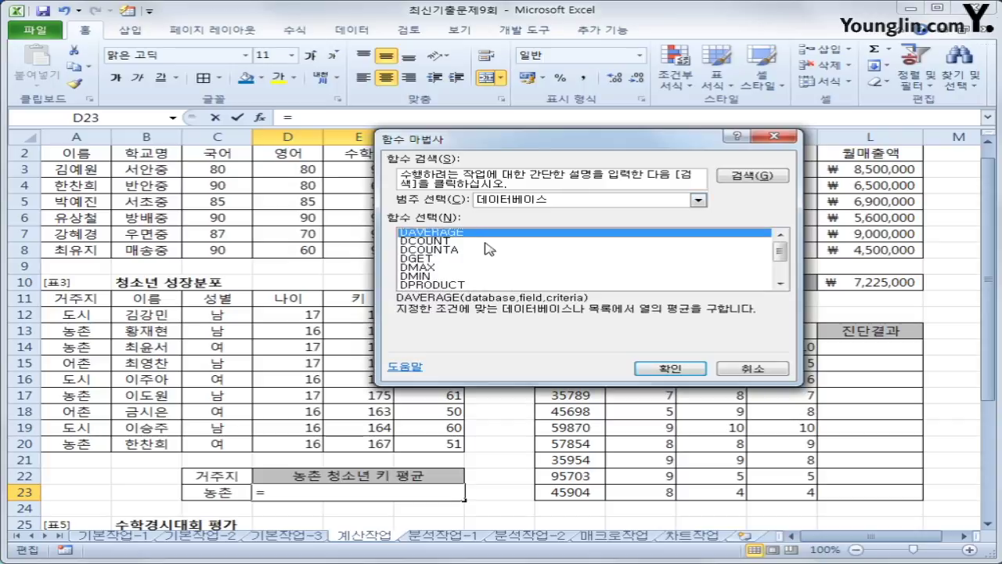
left_click(697, 366)
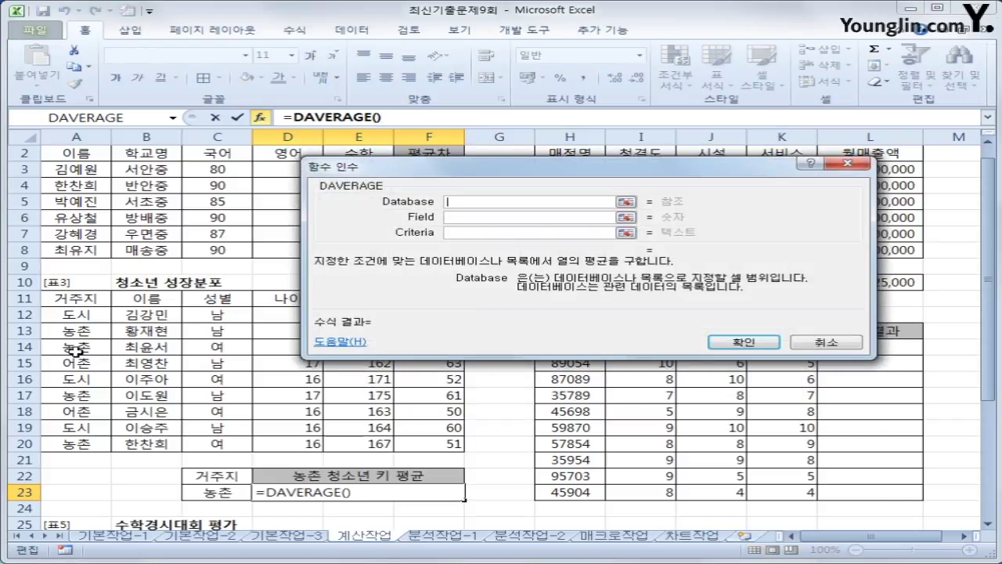
- Complete the D23 DAVERAGE arguments with database A11:F20, field E11 and criteria C22:C23
left_click_drag(63, 307, 426, 445)
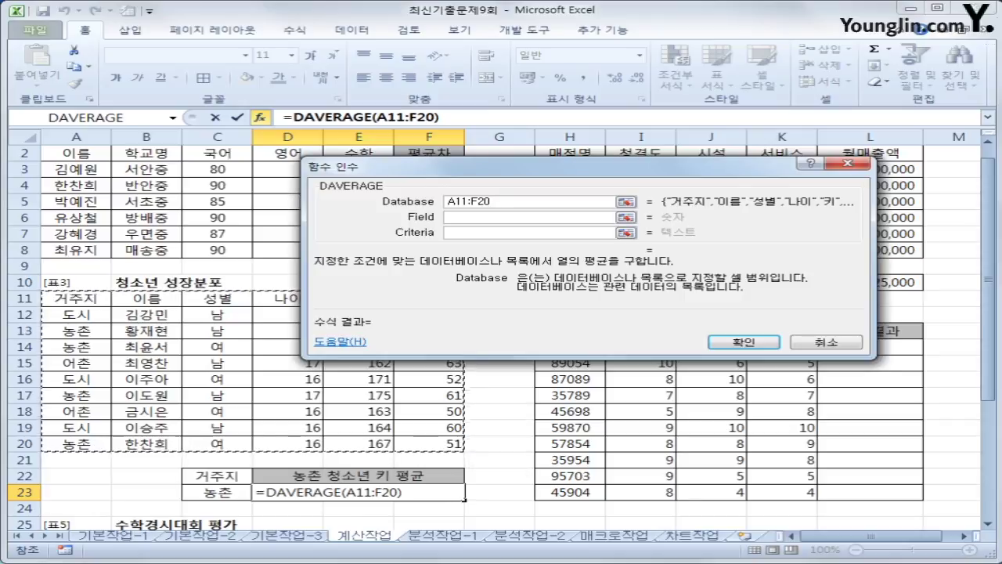
left_click(470, 218)
left_click_drag(456, 167, 456, 51)
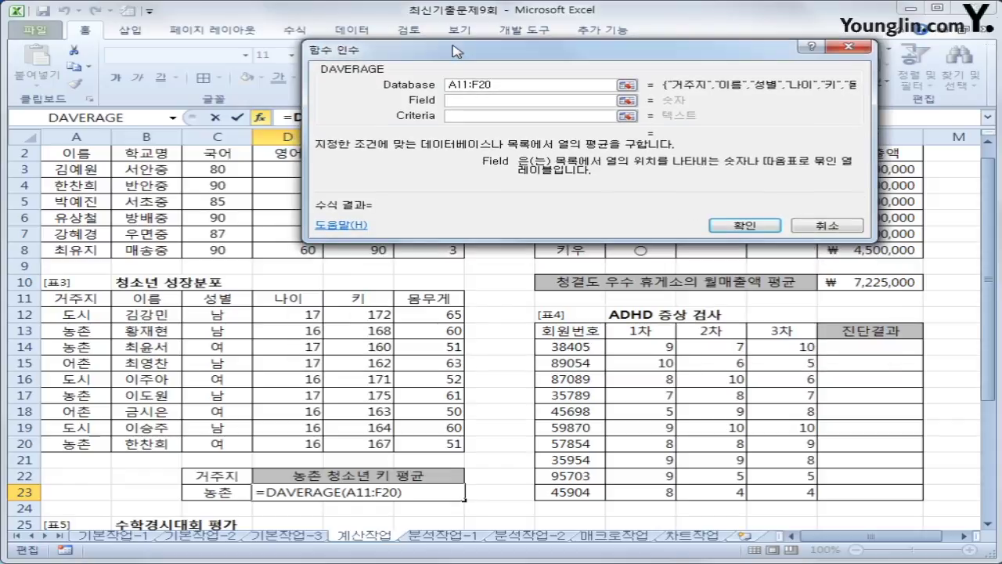
left_click(362, 300)
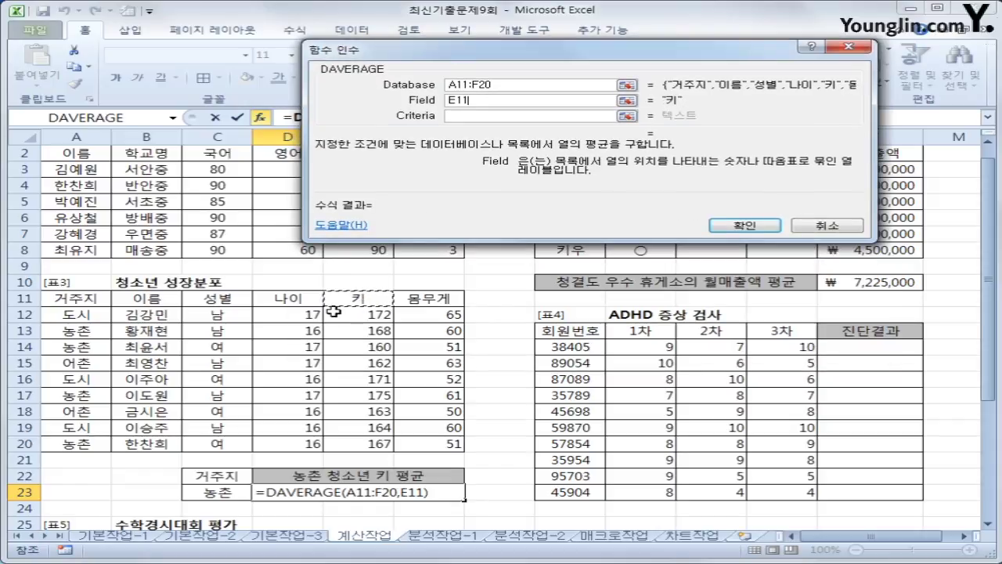
key("Tab")
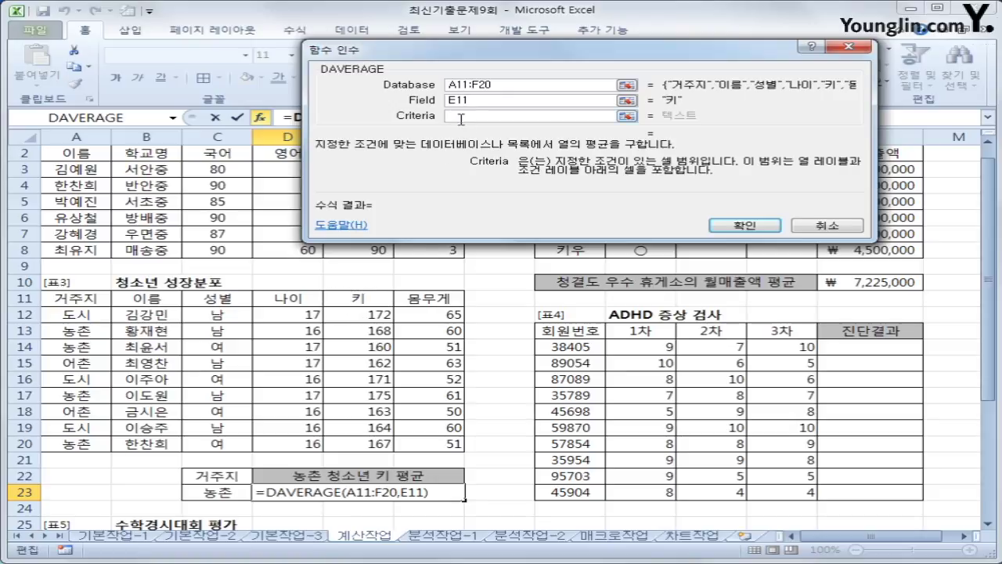
left_click_drag(218, 475, 219, 491)
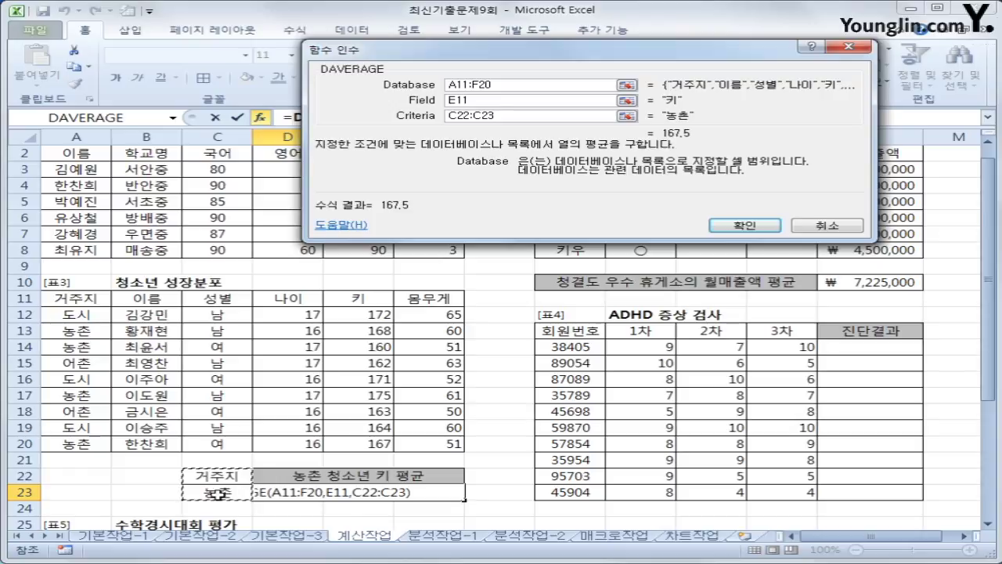
left_click(721, 226)
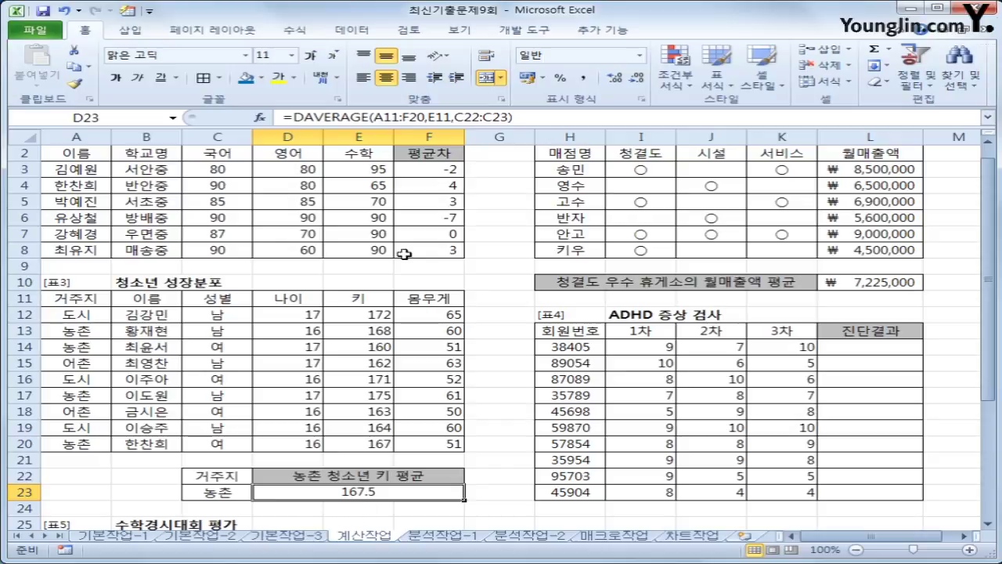
- Put ROUNDDOWN with its opening parenthesis in front of DAVERAGE in the D23 formula
left_click(293, 117)
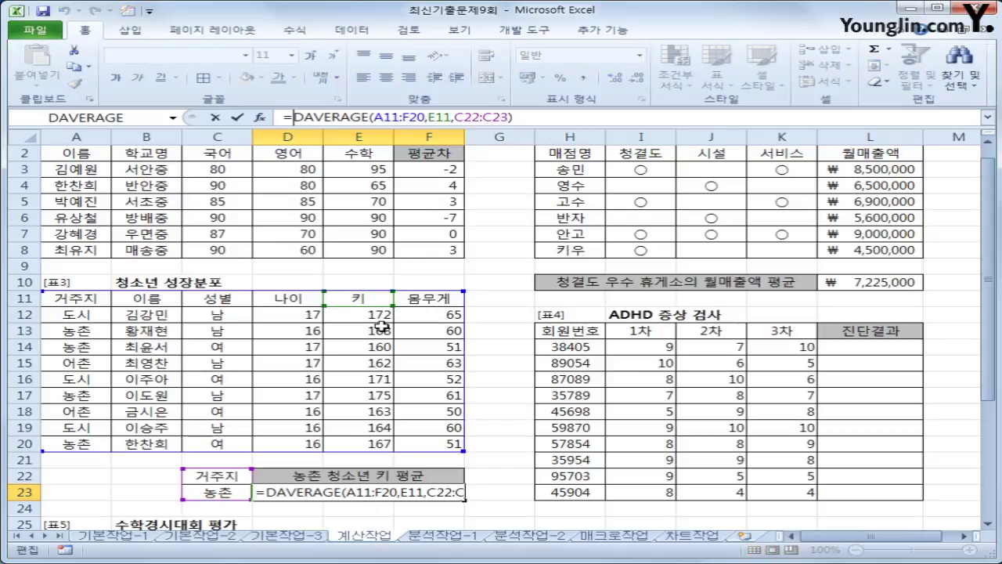
type("doun")
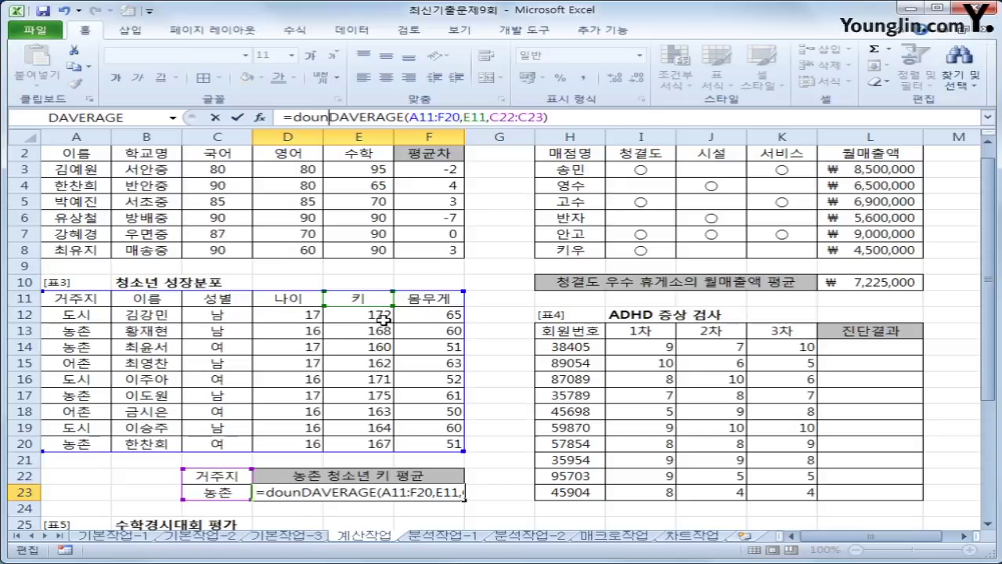
key("BackSpace")
key("BackSpace")
key("BackSpace")
key("BackSpace")
type("round")
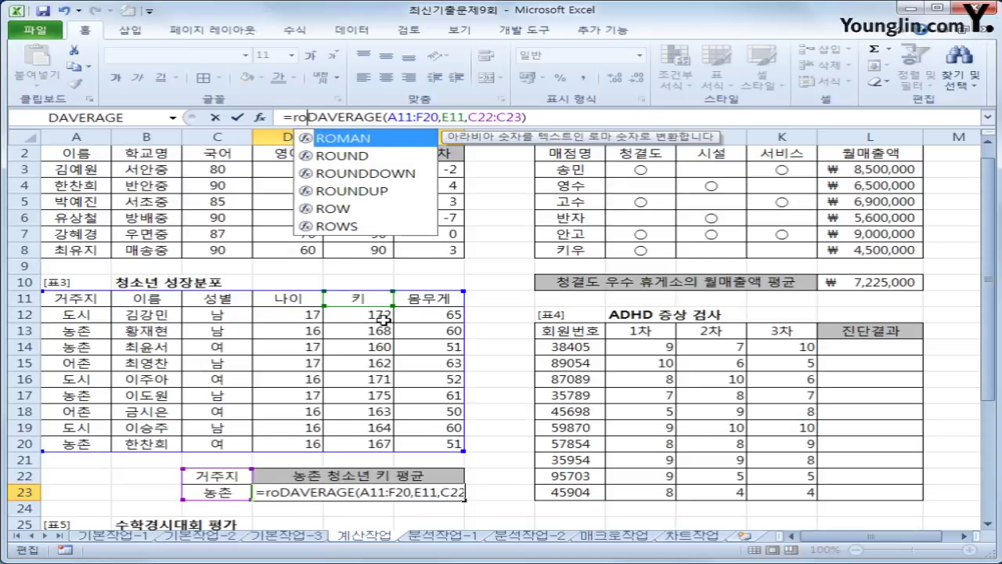
key("Down")
key("Tab")
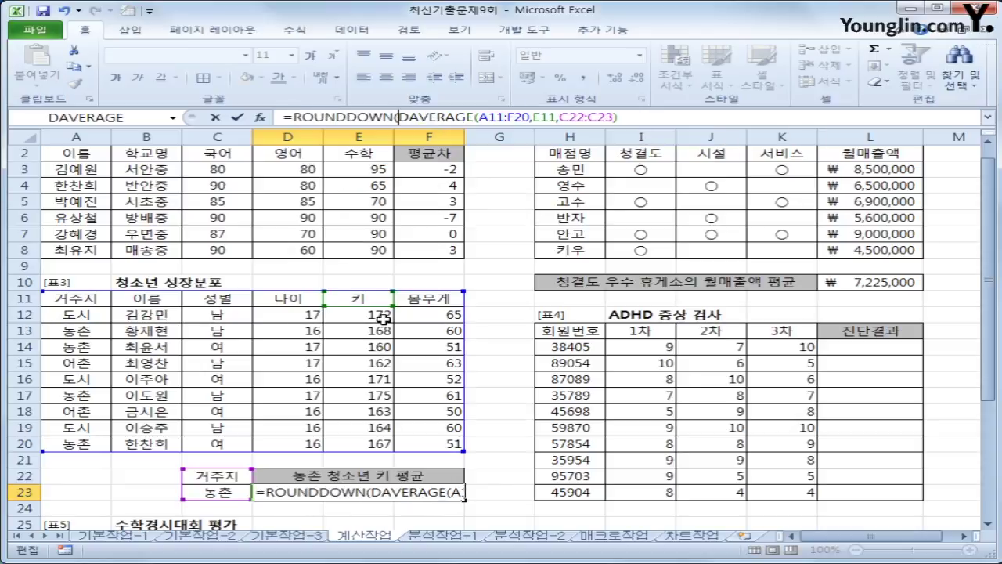
- Complete the D23 formula with 0 decimal digits for ROUNDDOWN and the appended unit text, ending in ,0)&"CM"
left_click(666, 117)
type(",")
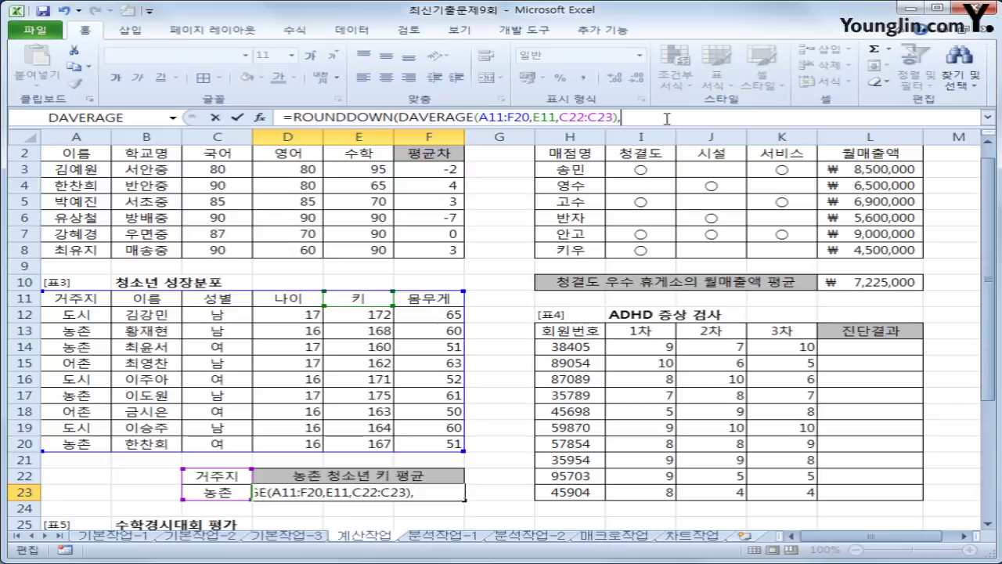
type("0)")
type("&\"")
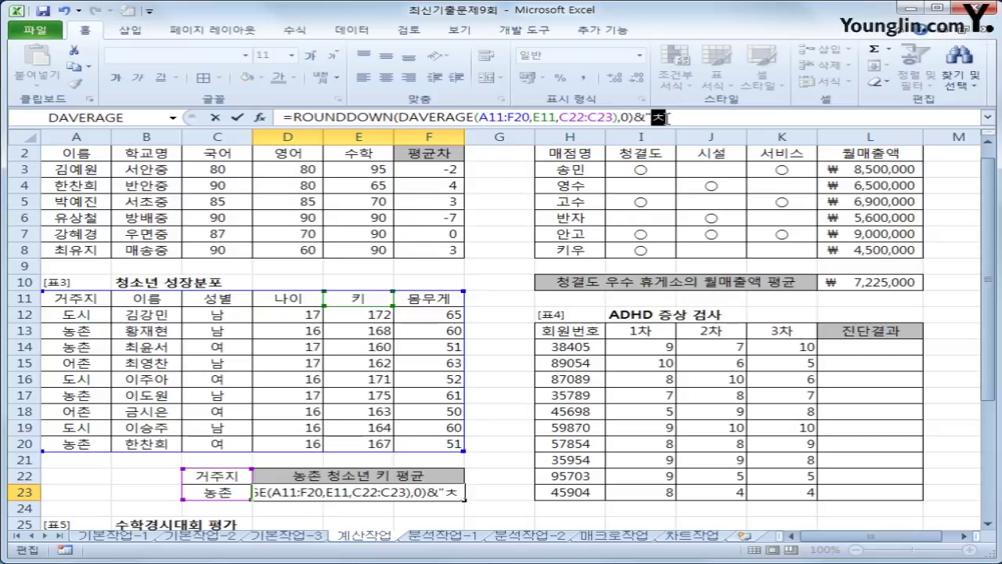
type("CM\"")
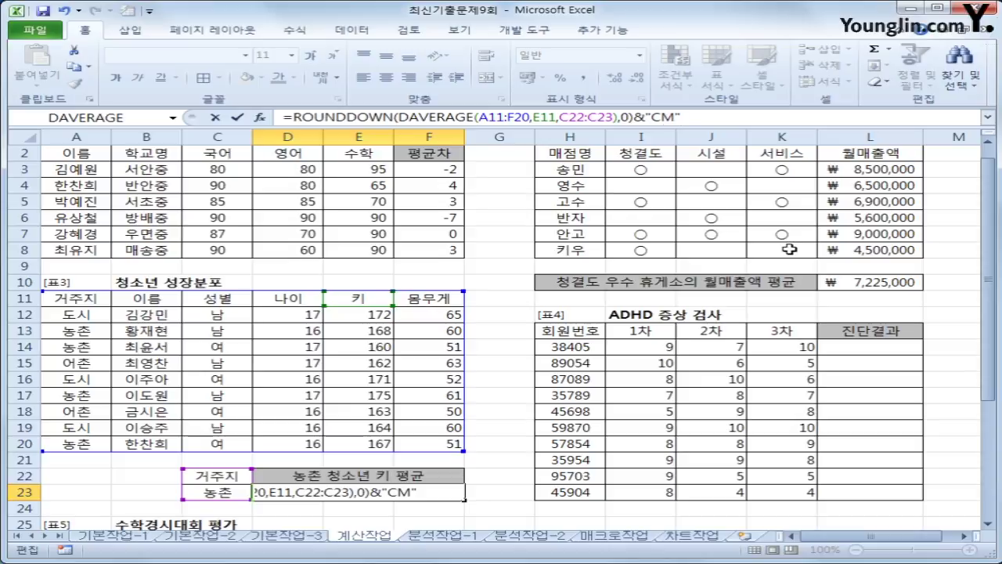
key("Return")
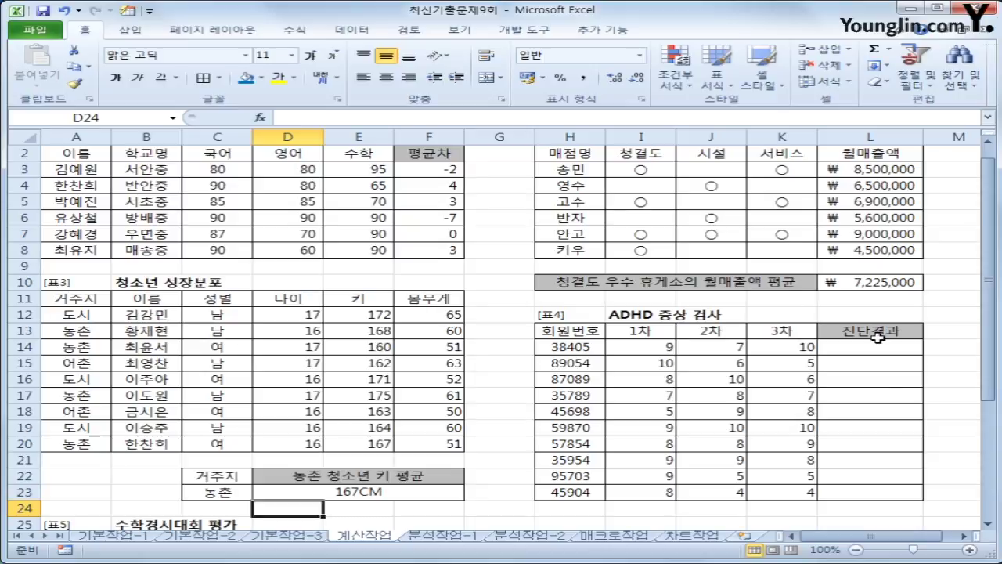
- Begin the first 진단결과 formula in L14 as =if(and(I14>=70, with 1차 as the first condition
left_click(913, 352)
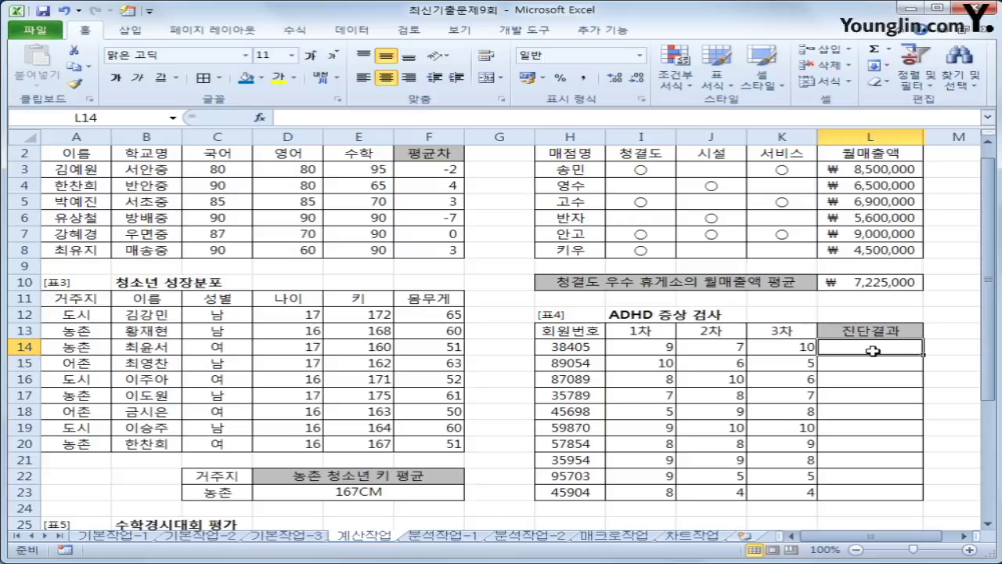
type("=")
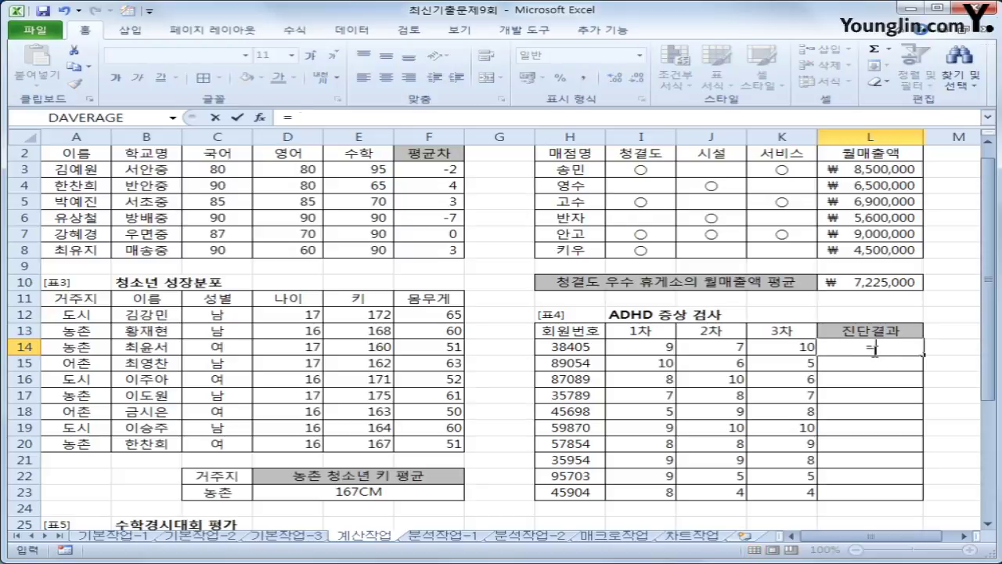
type("if(and")
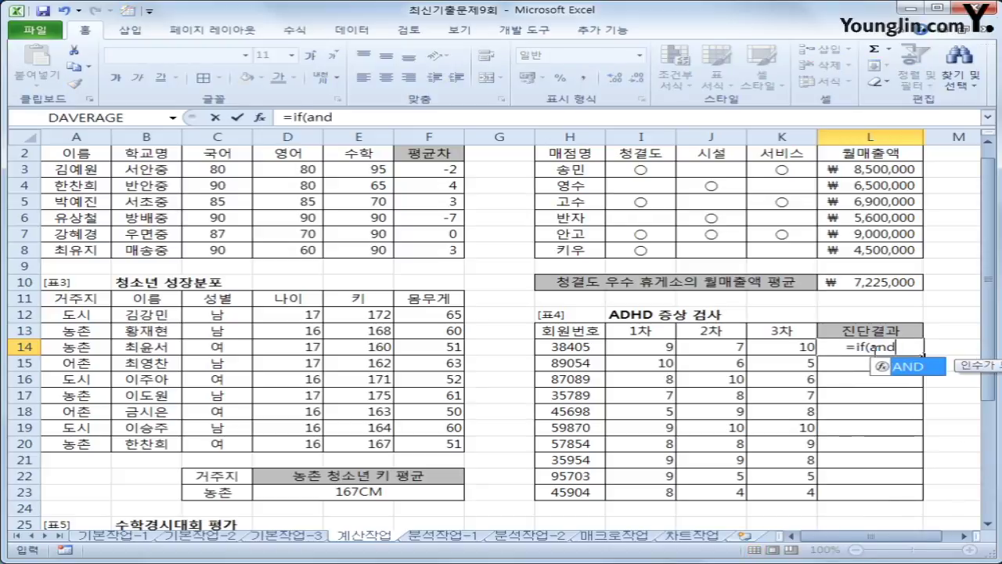
type("(")
left_click(643, 347)
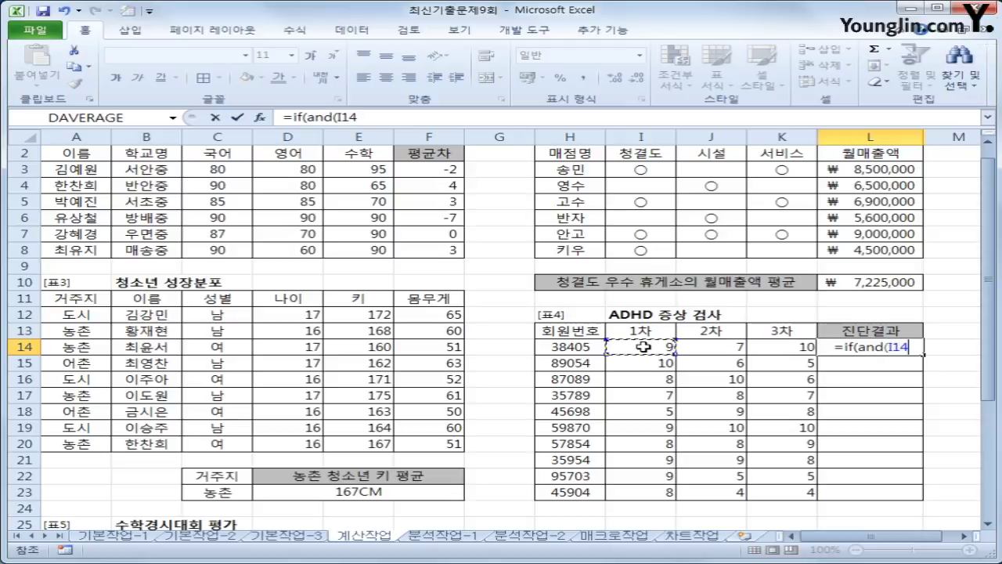
type(">")
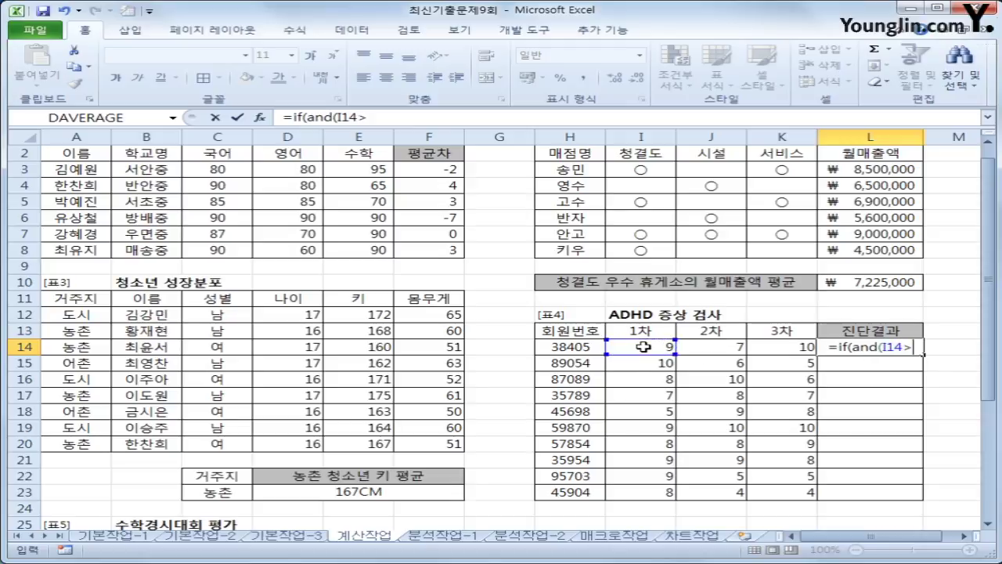
type("=70,")
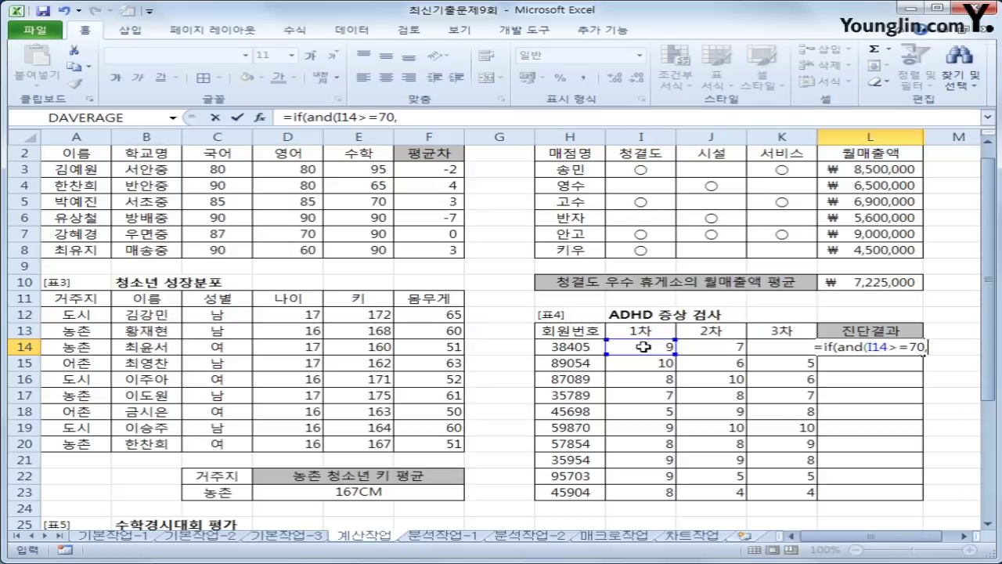
- Add J14>=70 and K14>=70 as the second and third AND conditions in the L14 formula
type("J14?")
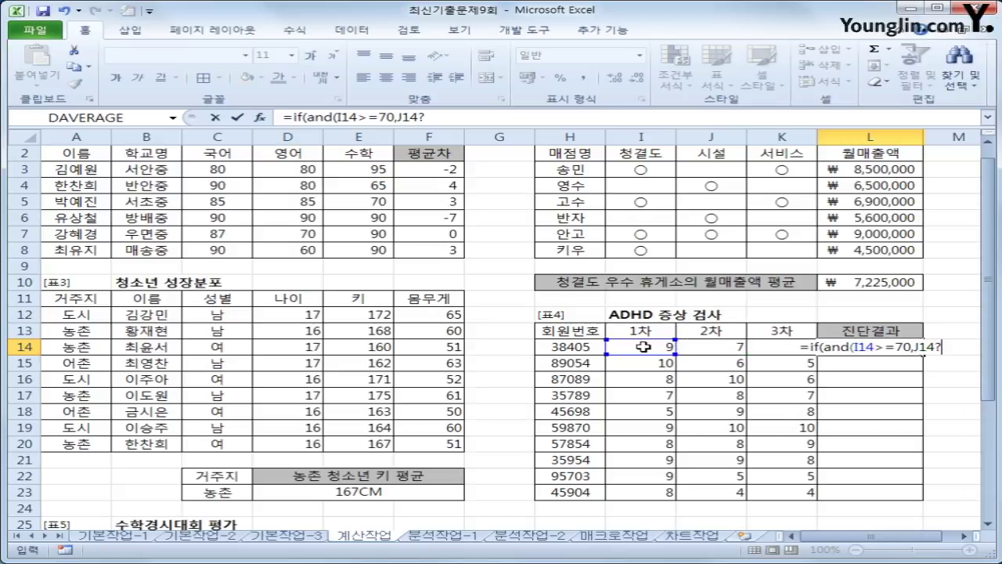
key("BackSpace")
type(">=70")
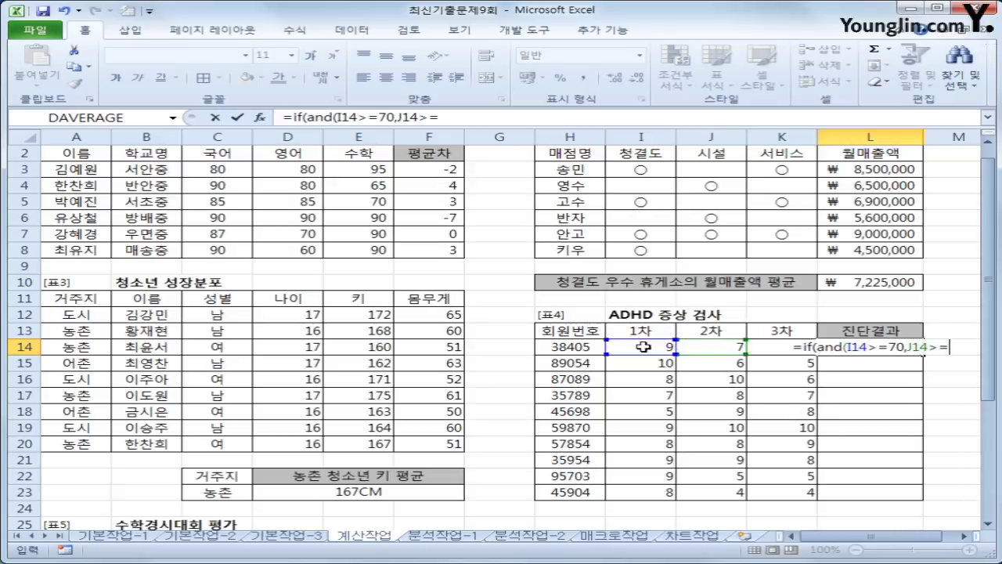
type(",K14")
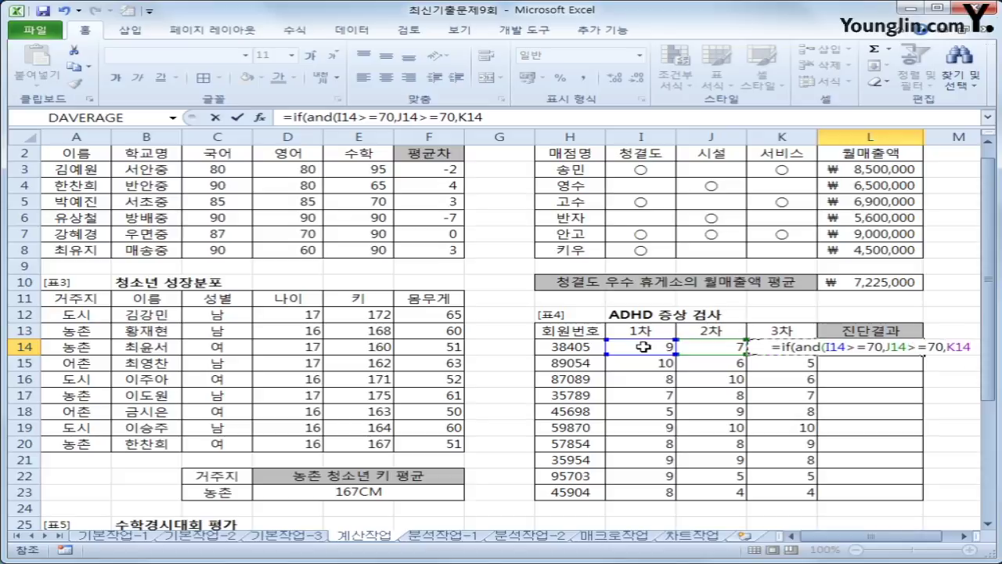
type(">=70")
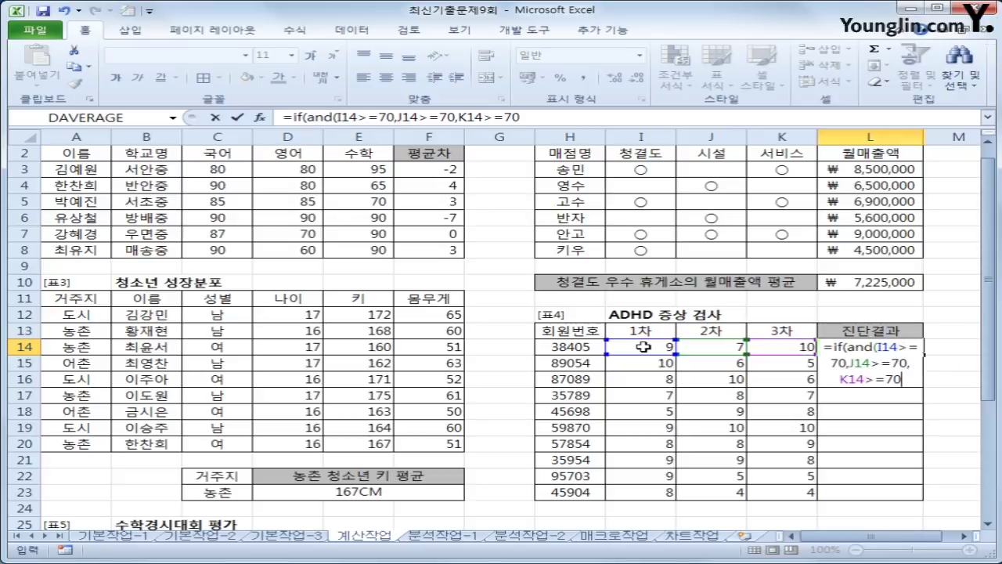
- Add AVERAGE(I14:K14)>=8 as the last AND condition in the L14 formula and close the AND function
type(",")
type("aver")
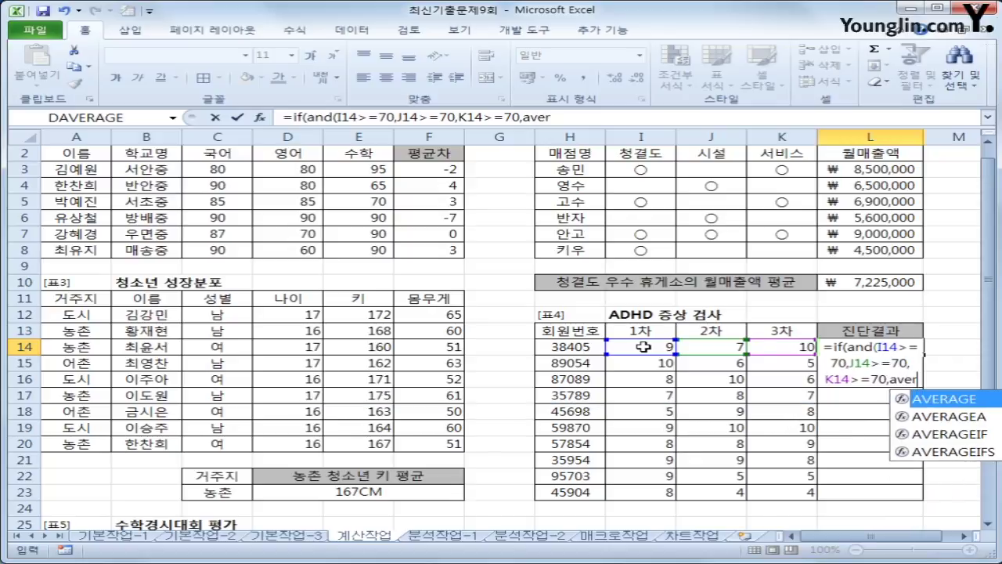
key("Down")
key("Up")
key("Tab")
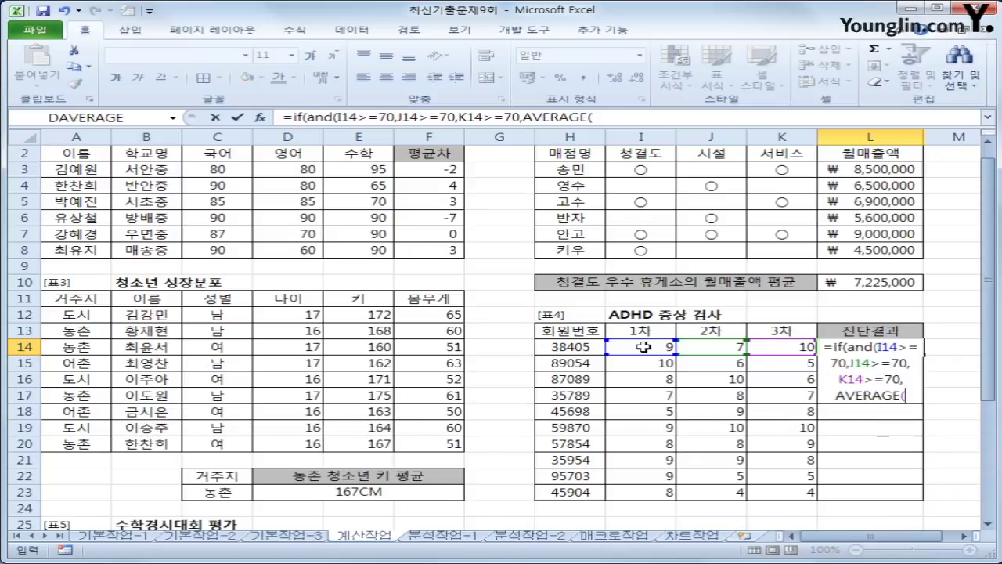
left_click_drag(640, 345, 765, 343)
type(")>=")
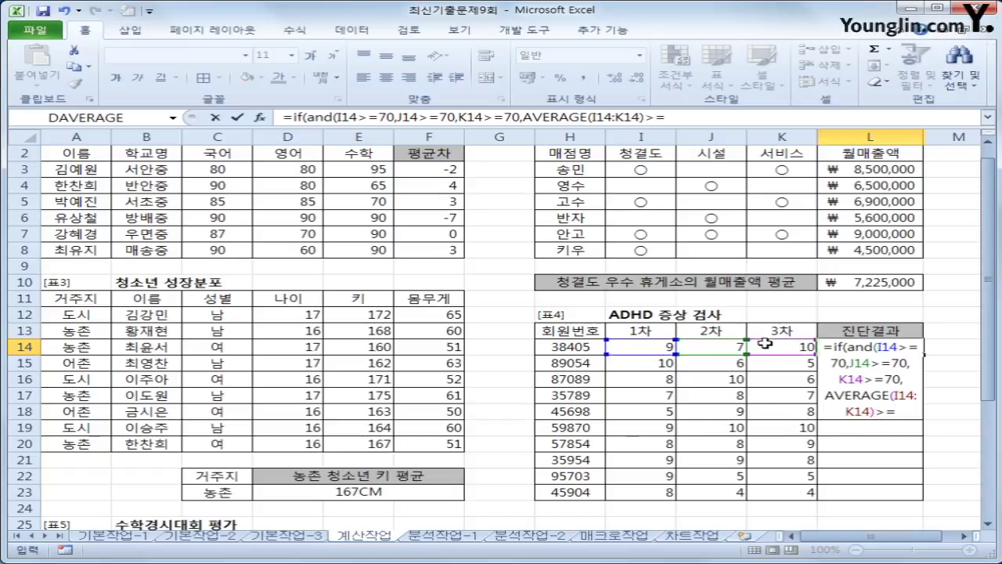
type("8)")
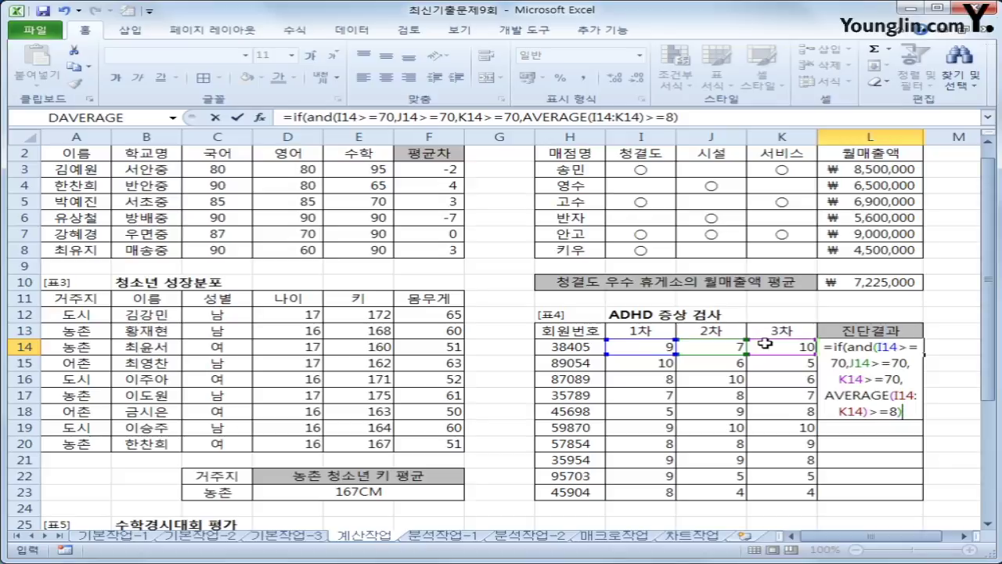
- Finish the L14 IF formula with "ADHD" as the true result and an empty string "" as the false result
left_click(711, 119)
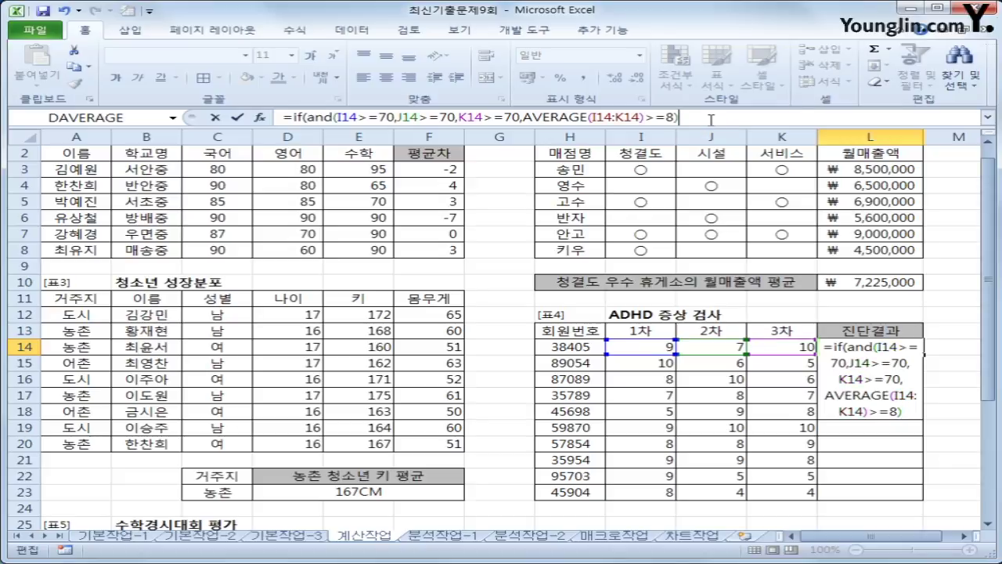
type(",\"")
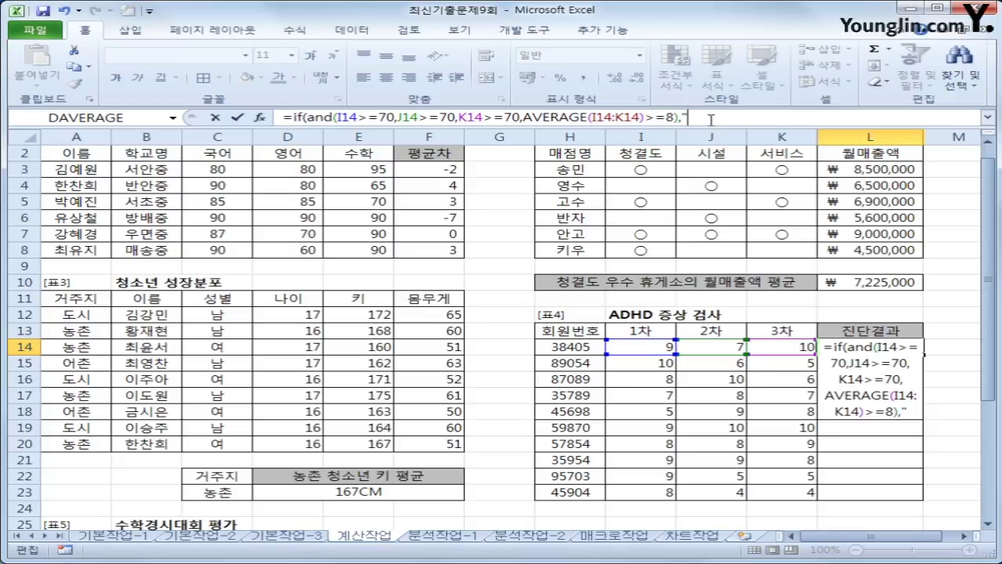
type("ADHD")
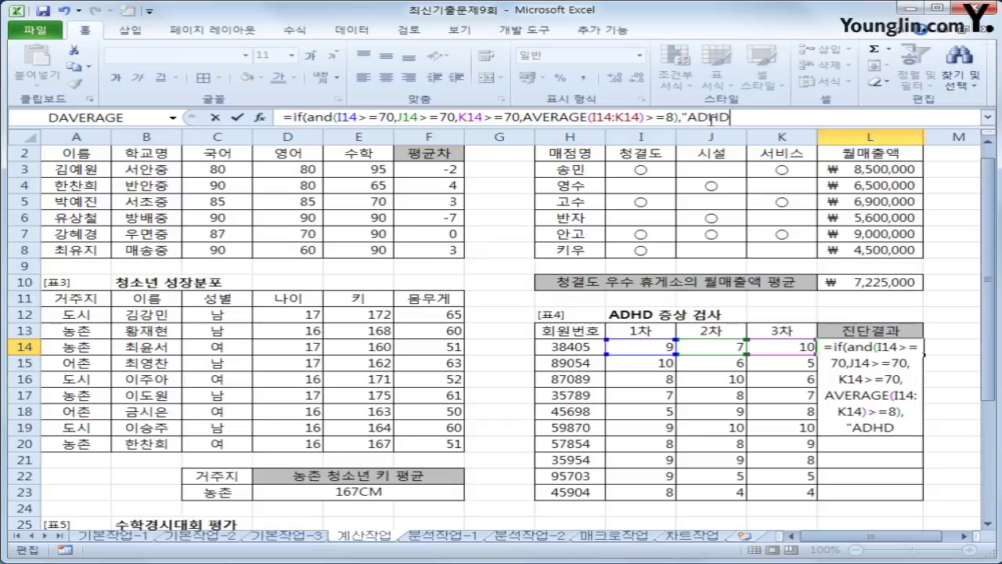
type("\",\"\"")
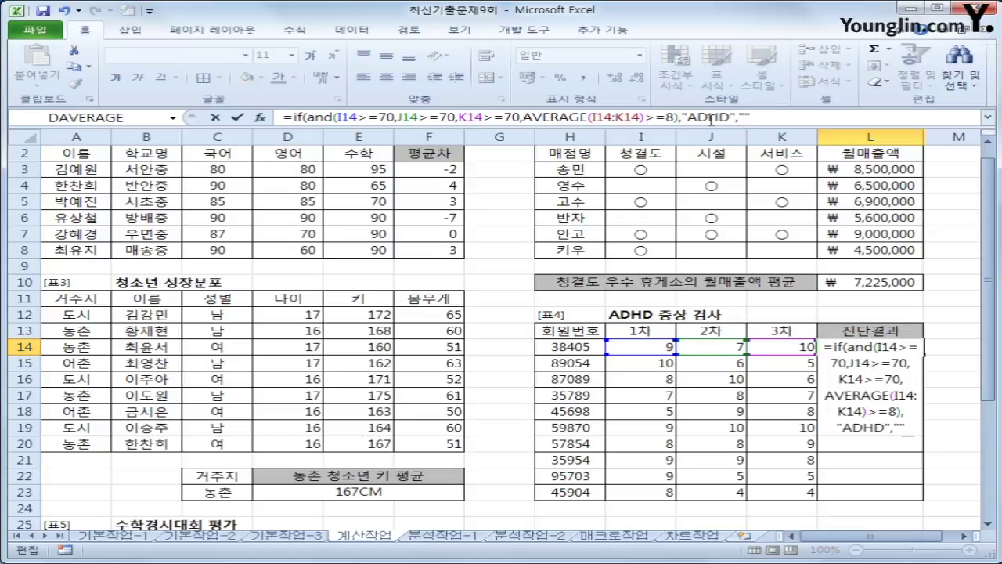
type(")")
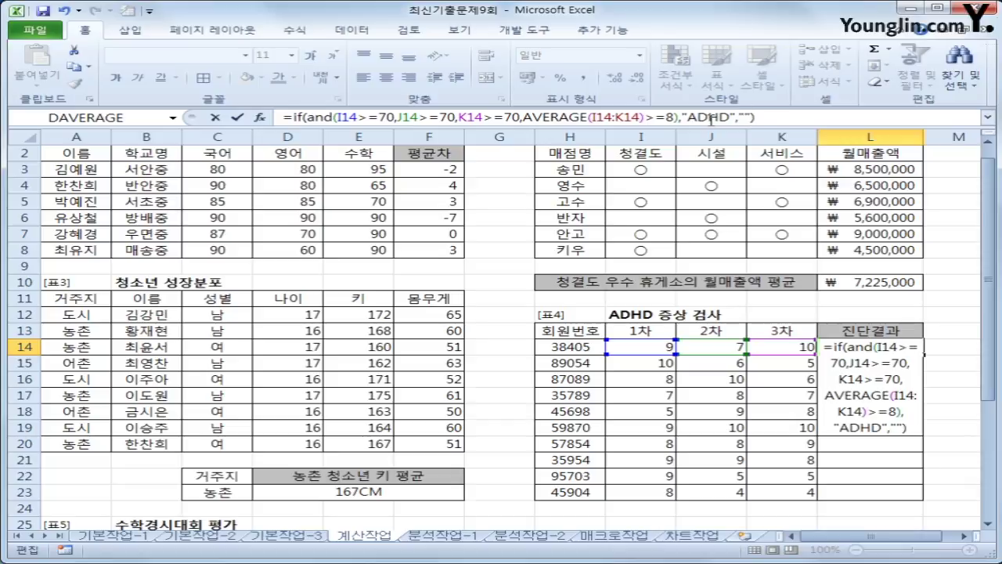
key("Return")
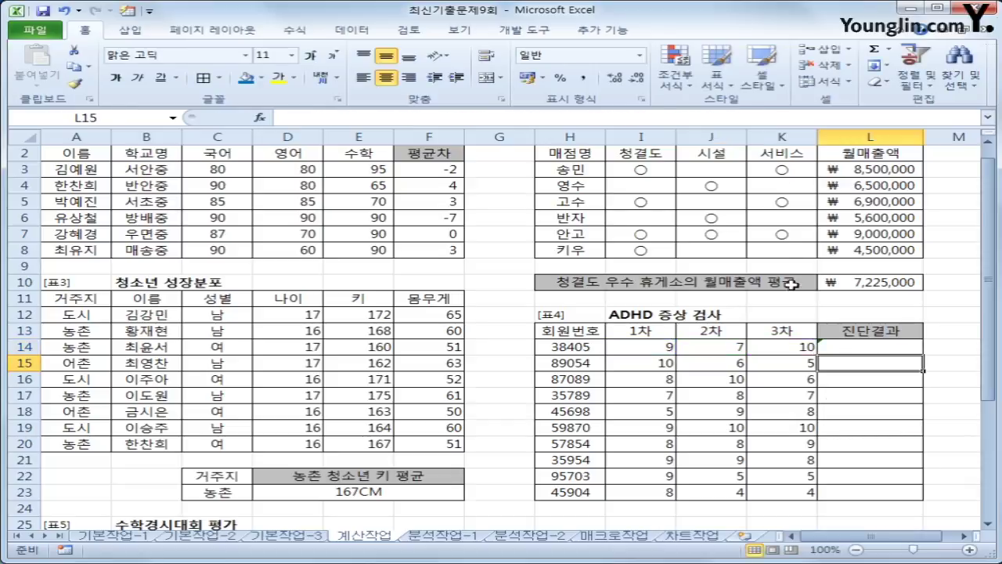
- Correct the 1차, 2차 and 3차 thresholds in the L14 formula to >=7
left_click(867, 346)
left_click(818, 117)
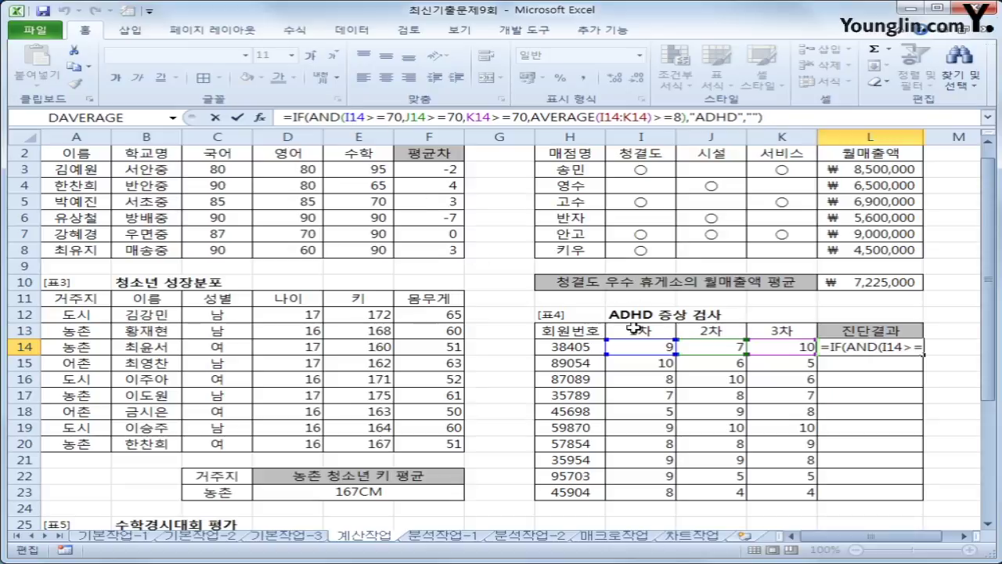
left_click(397, 117)
key("Delete")
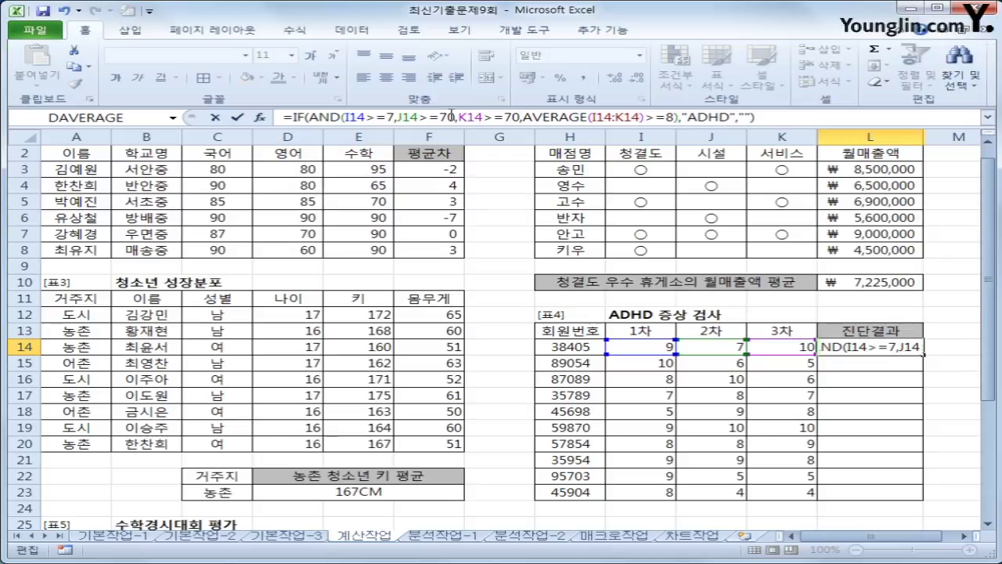
left_click(449, 117)
key("Delete")
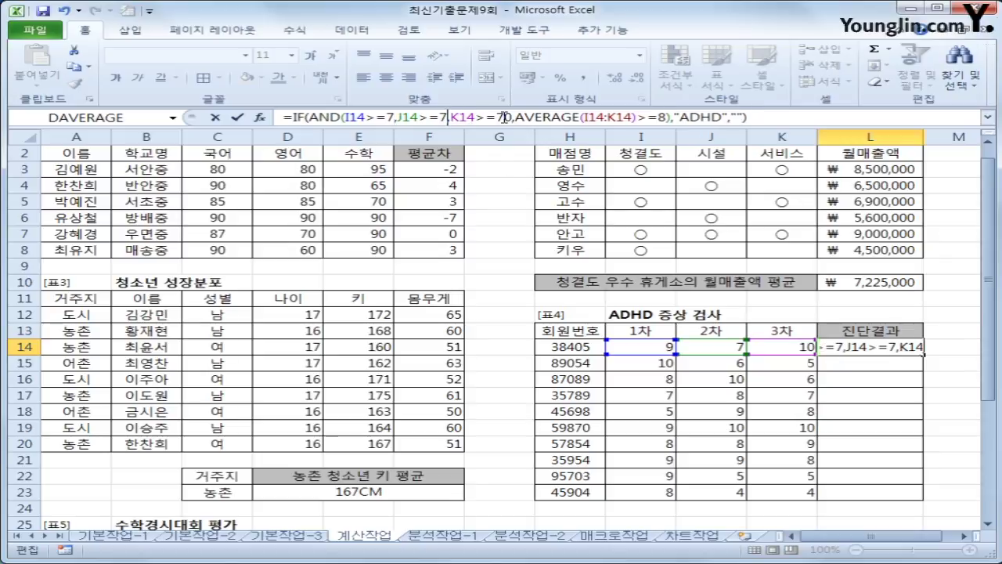
left_click(510, 117)
key("Delete")
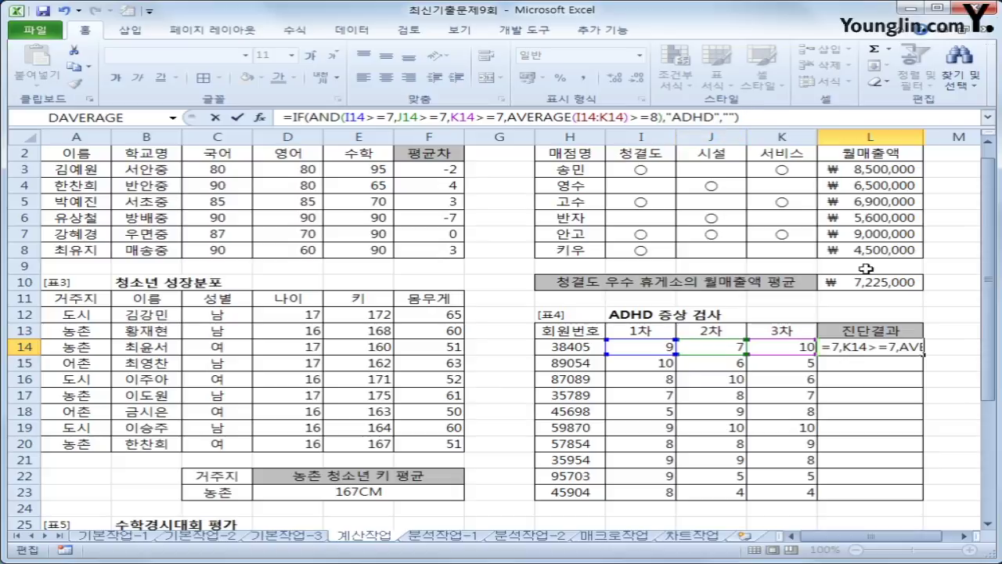
key("Return")
- Fill the 진단결과 formula from L14 down to L23 and ignore the error markers on the filled cells
left_click(900, 352)
left_click_drag(925, 355, 925, 497)
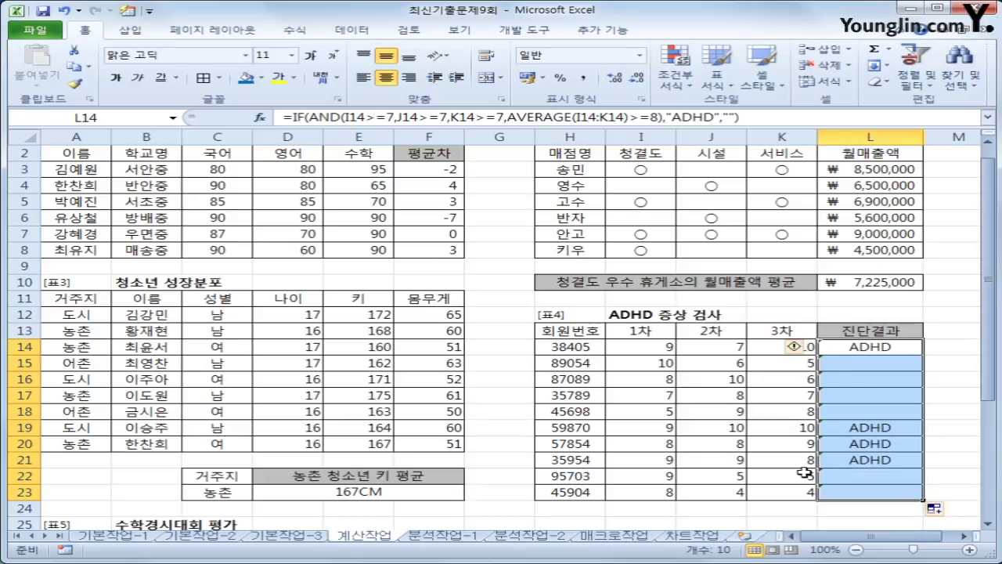
left_click(804, 347)
left_click(822, 417)
- Review the references and conditions in the finished 진단결과 formula in L14
left_click(869, 349)
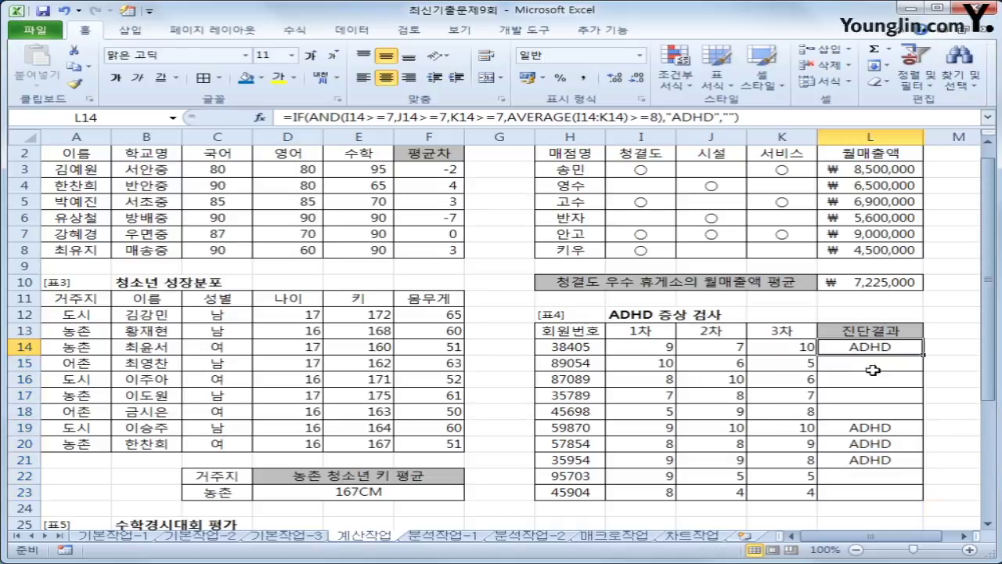
left_click(761, 120)
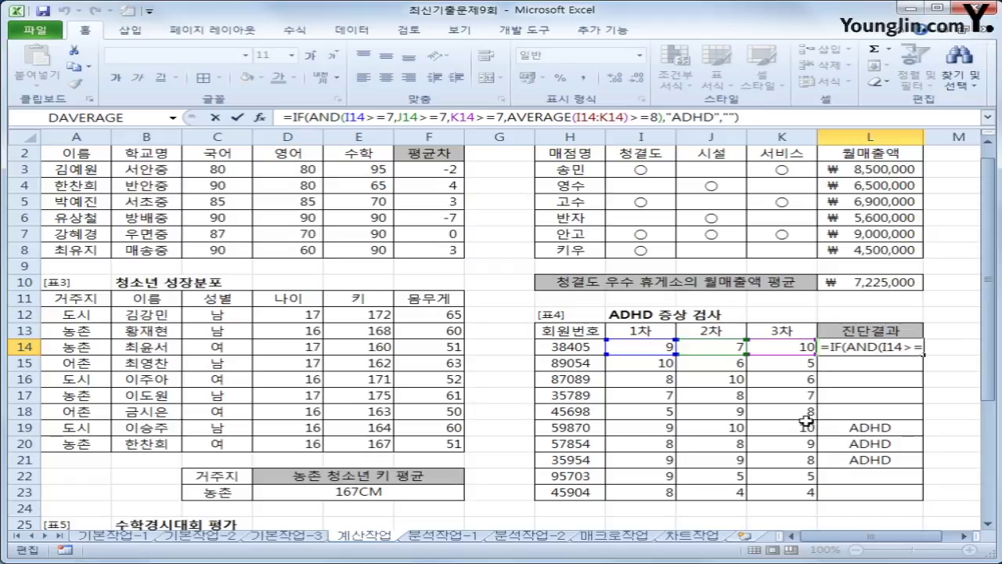
key("Return")
- Examine the empty 수상 column of 표5 and the 순위 and 수상 columns of the 수상내역 표 in G30:H35
scroll(461, 397, "down", 4)
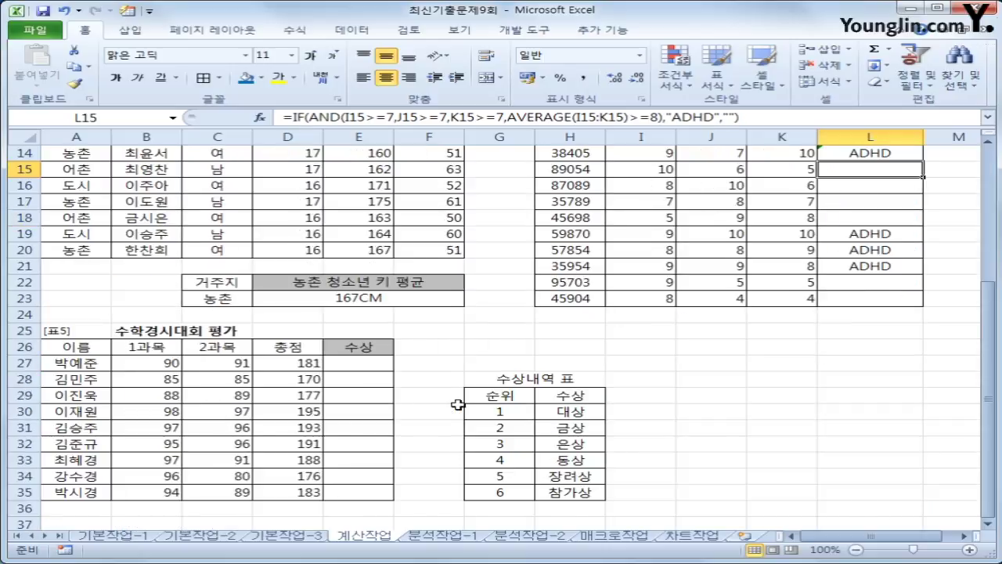
left_click(375, 361)
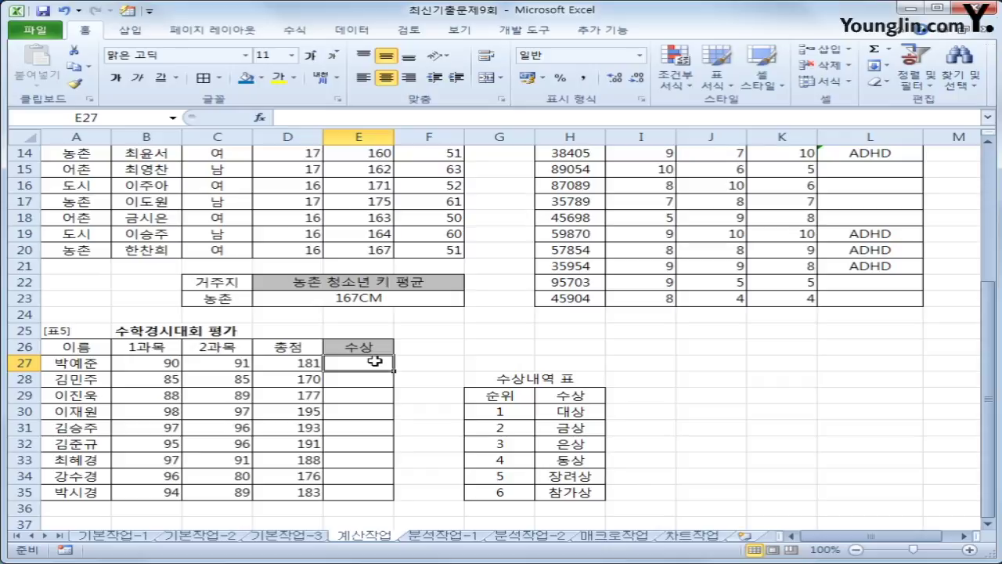
left_click(308, 366)
left_click(344, 364)
left_click_drag(518, 410, 540, 491)
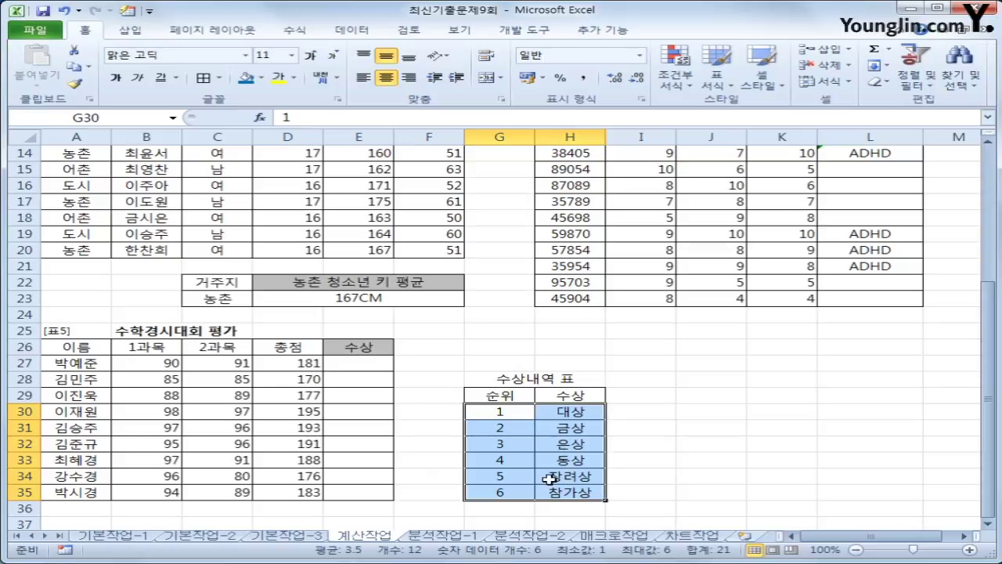
left_click_drag(500, 411, 501, 497)
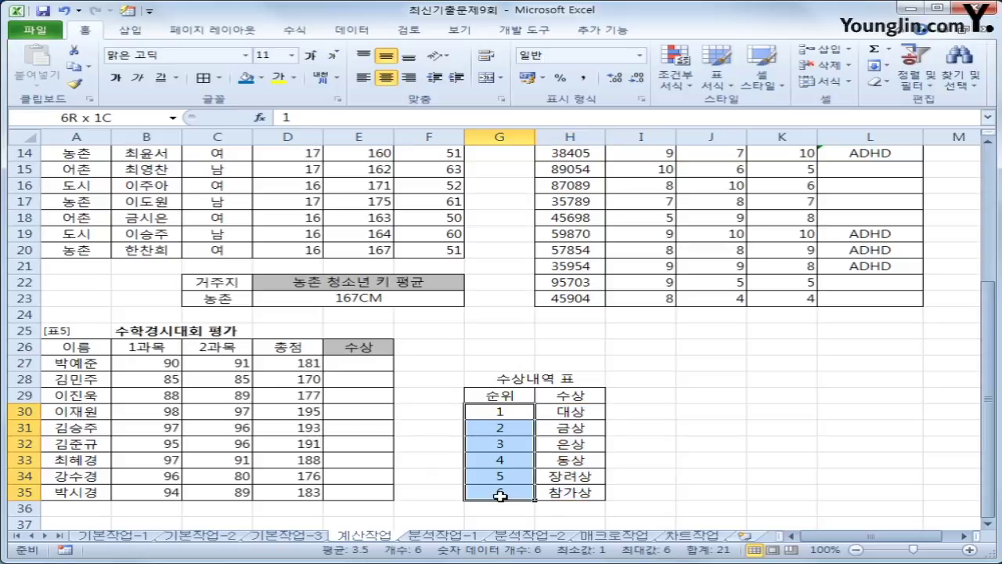
left_click_drag(576, 411, 572, 458)
left_click_drag(568, 490, 568, 489)
left_click(380, 365)
left_click_drag(492, 409, 548, 495)
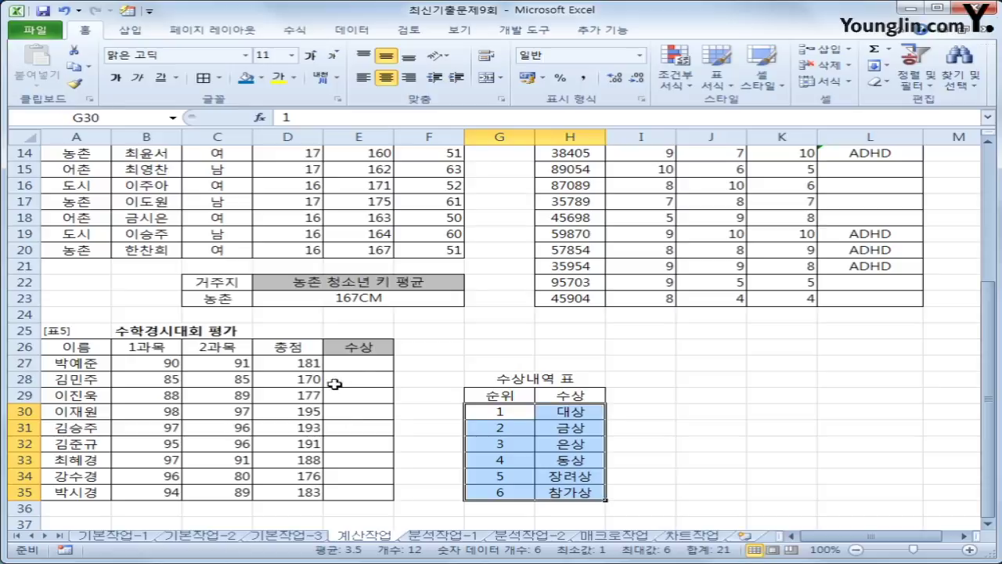
- Enter =RANK(D27,$D$27:$D$35) in E27 to rank the first 총점, with the score range as an absolute reference
left_click(360, 373)
left_click(358, 363)
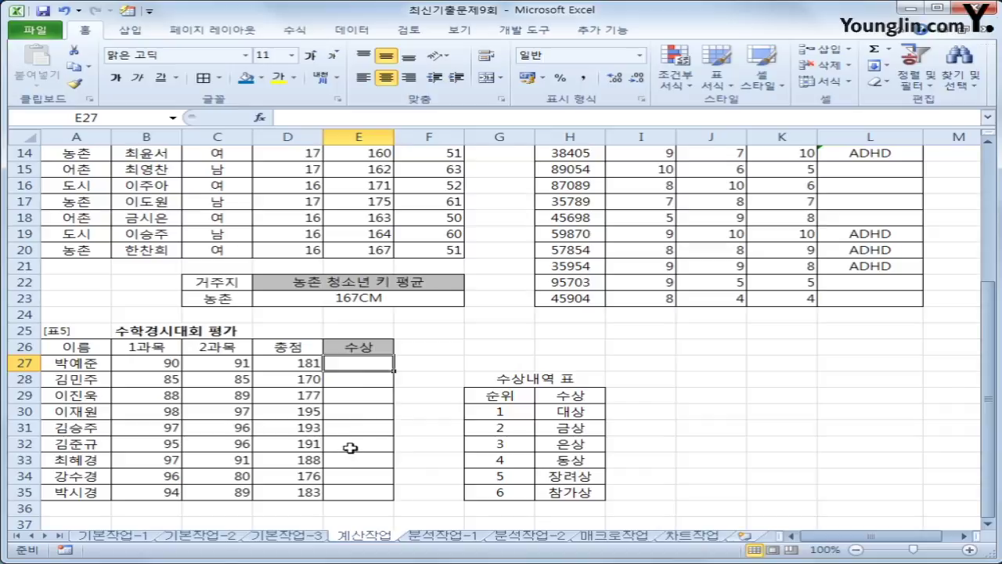
type("=rank")
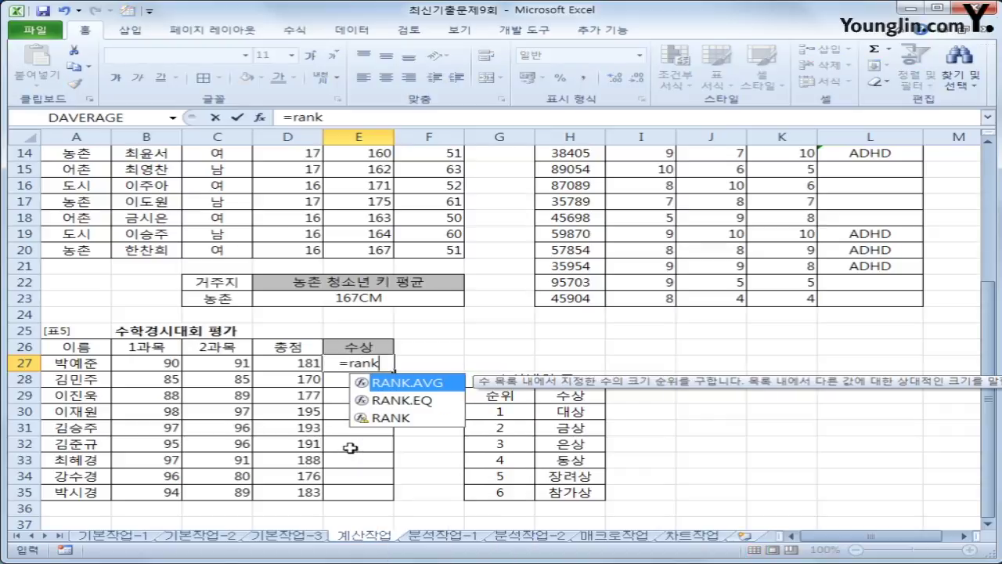
type("(")
key("Left")
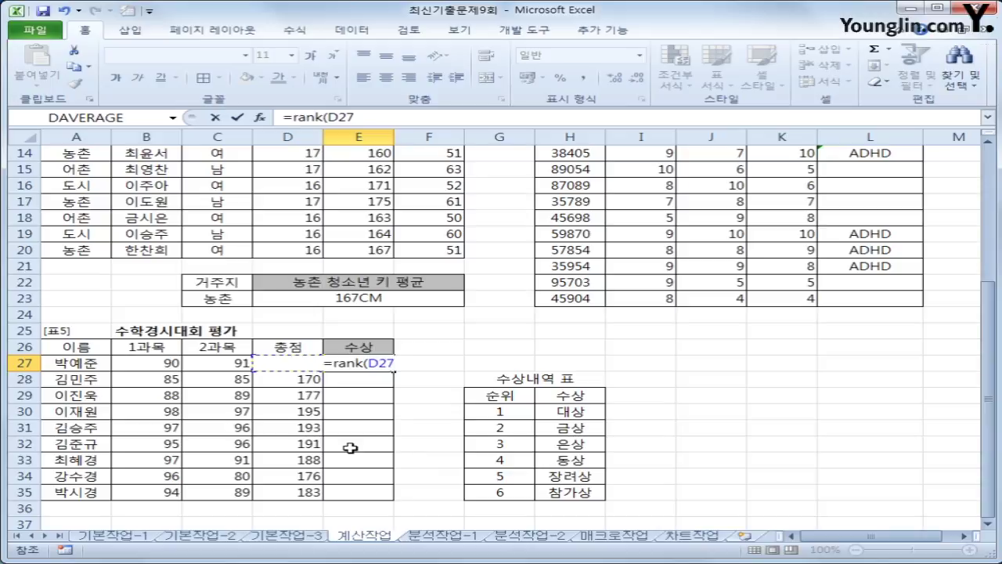
type(",")
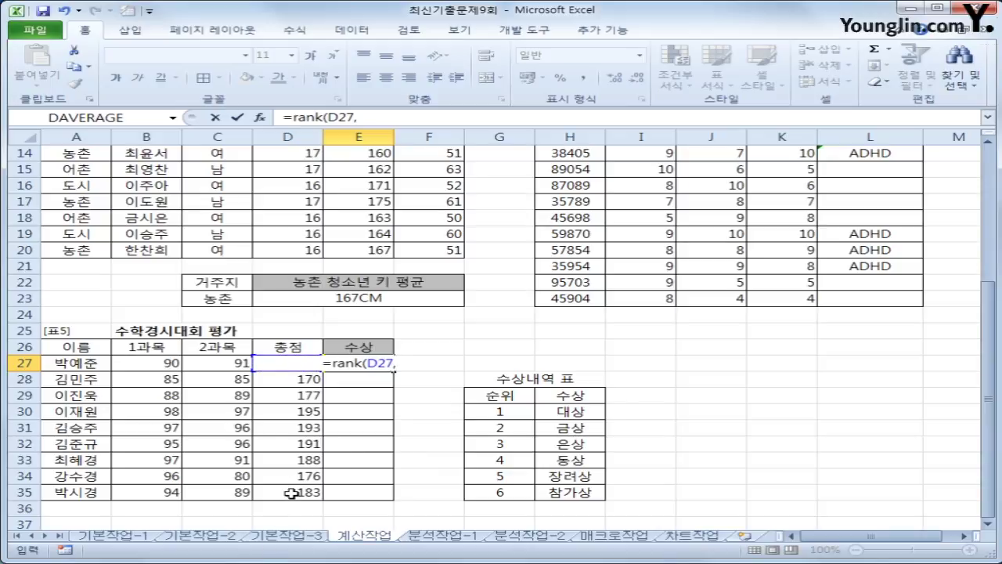
left_click_drag(291, 493, 291, 363)
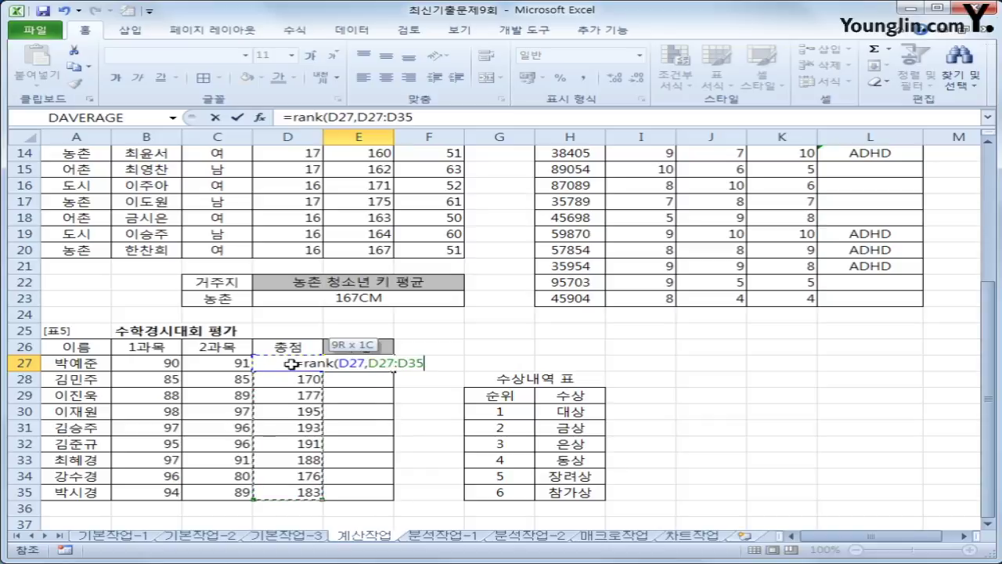
left_click_drag(290, 363, 290, 363)
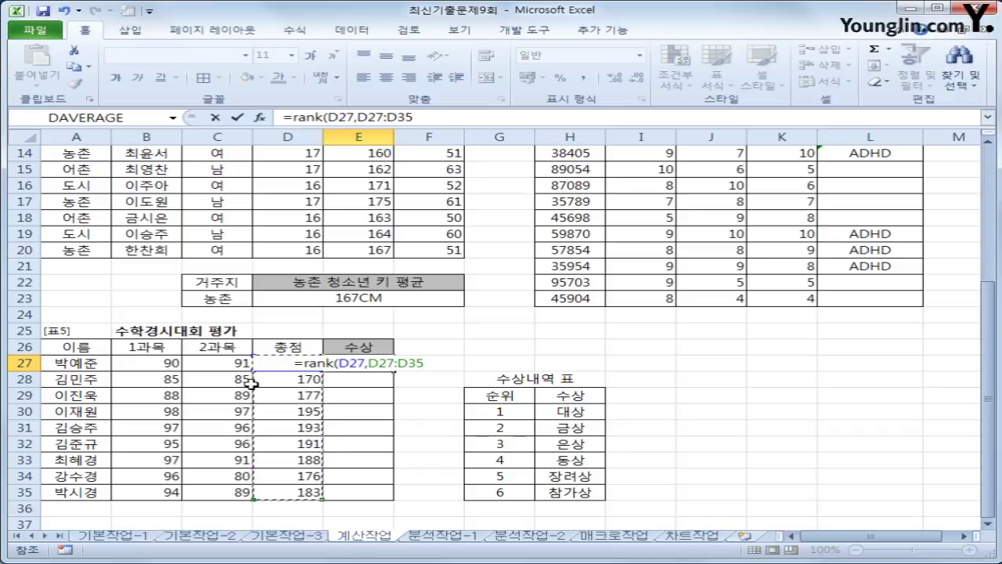
key("F4")
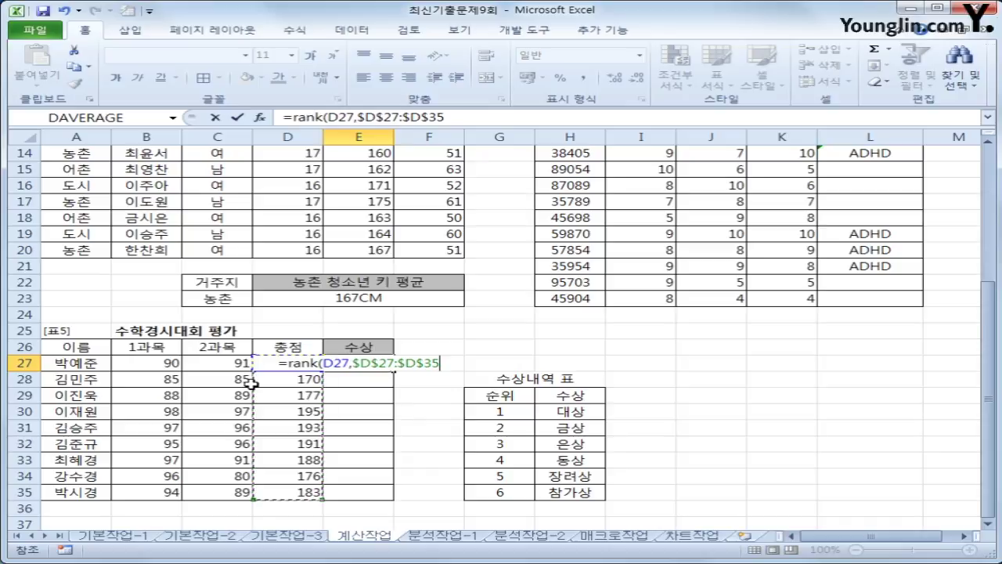
type(")")
key("Return")
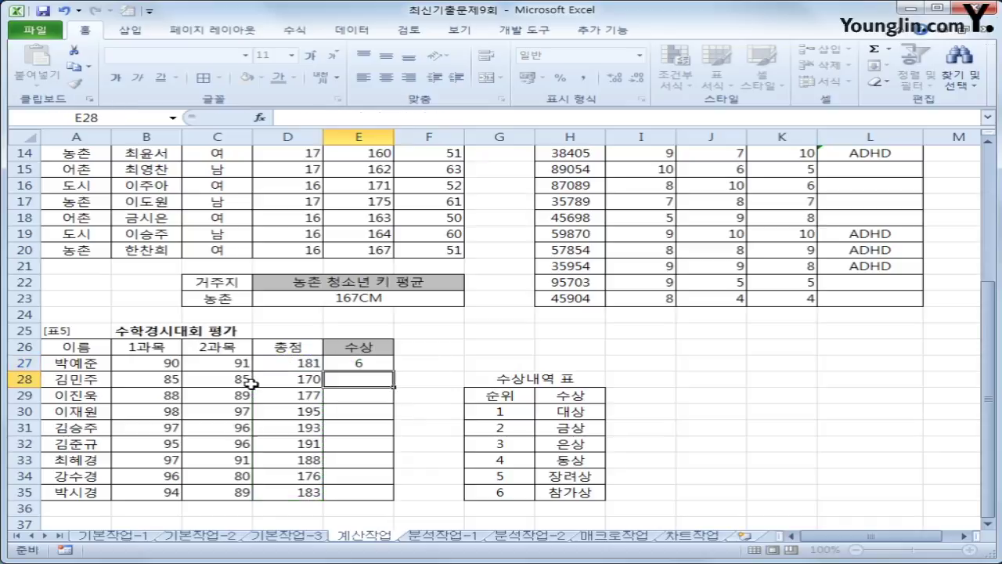
left_click(387, 363)
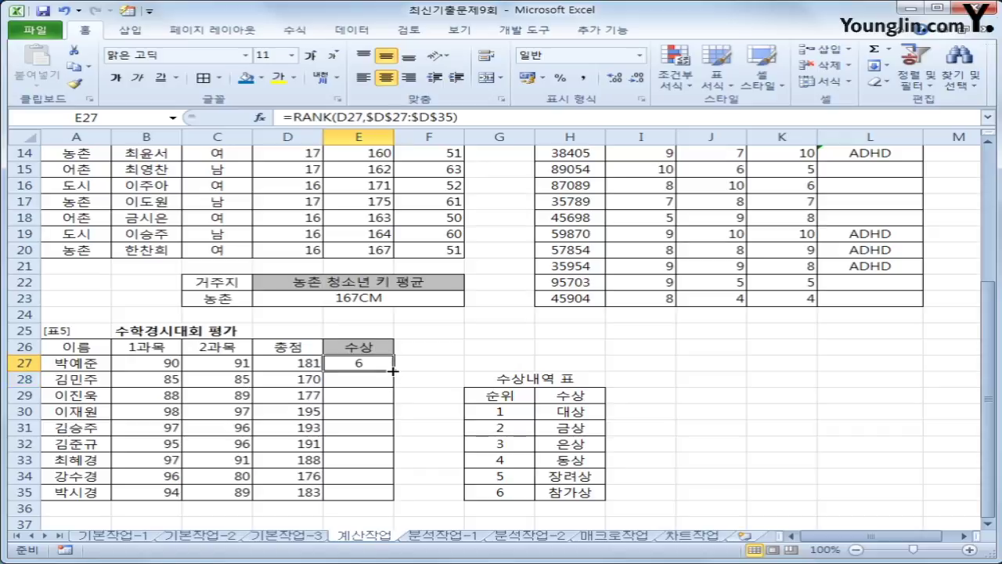
- Fill the RANK formula from E27 down to E35 and compare the ranks with the 수상내역 표 in G30:H35
left_click_drag(394, 367, 398, 494)
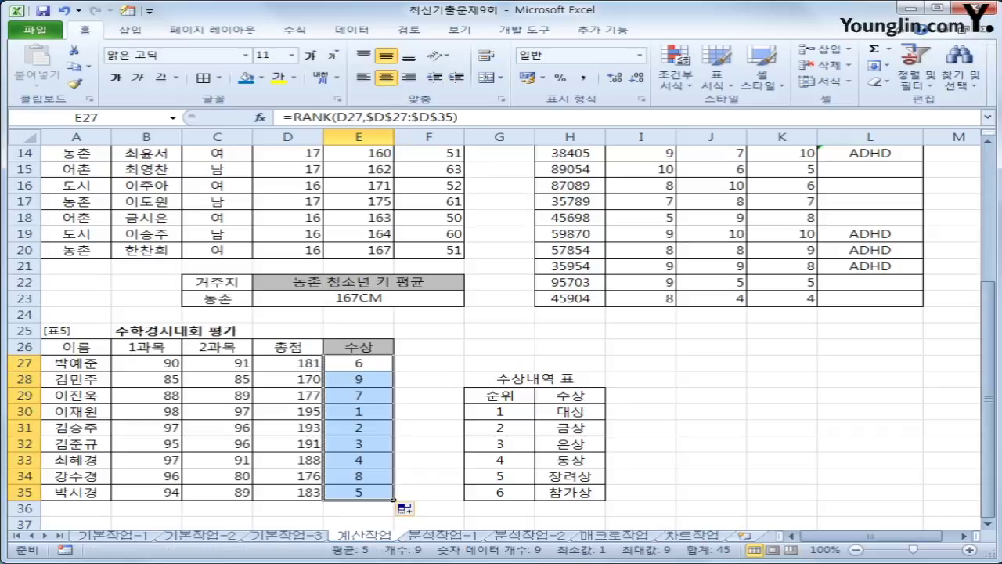
left_click(377, 378)
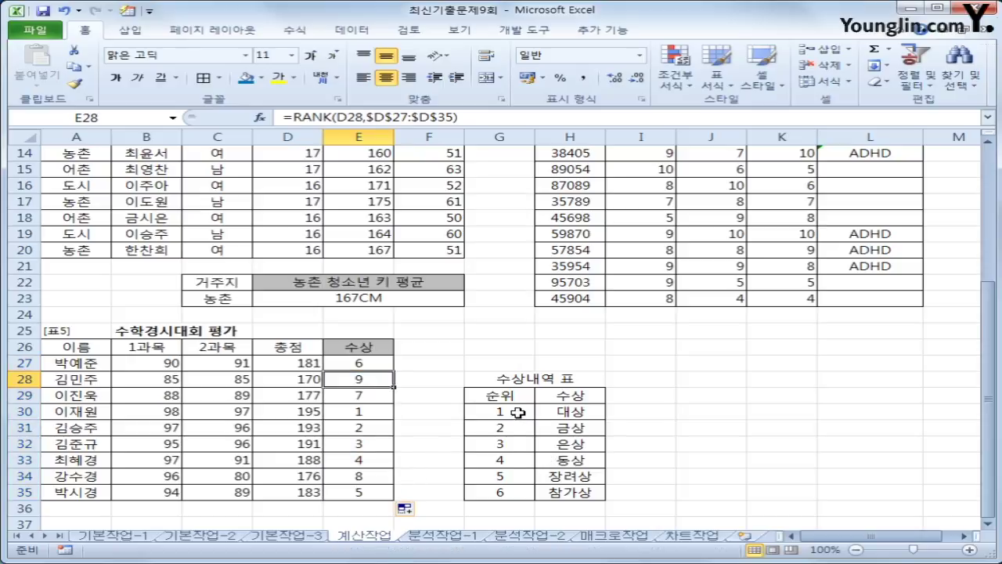
left_click_drag(517, 409, 553, 492)
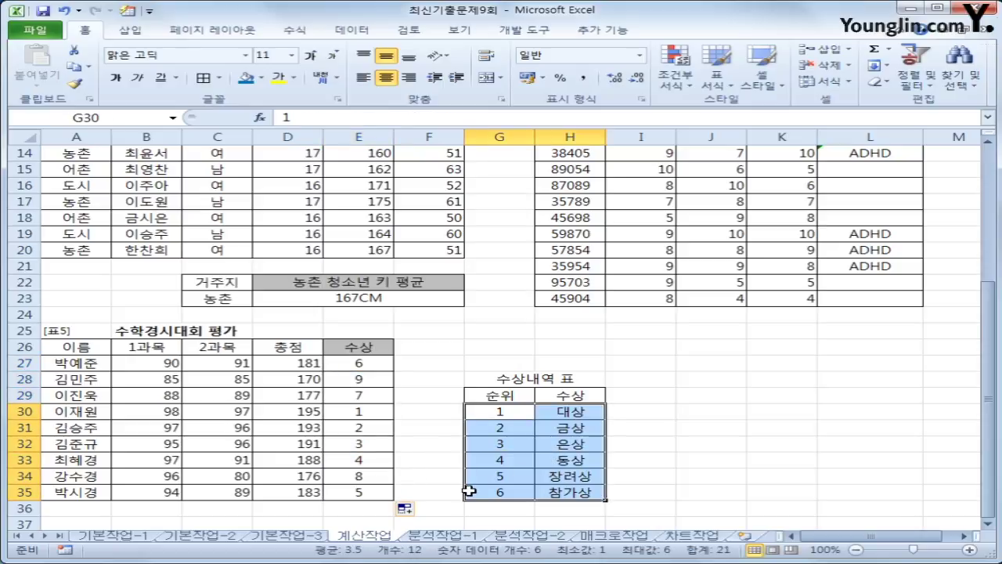
- Replace the formula in E27 with a VLOOKUP function that uses RANK(D27,$D$27:$D$35) as its Lookup_value
left_click(351, 365)
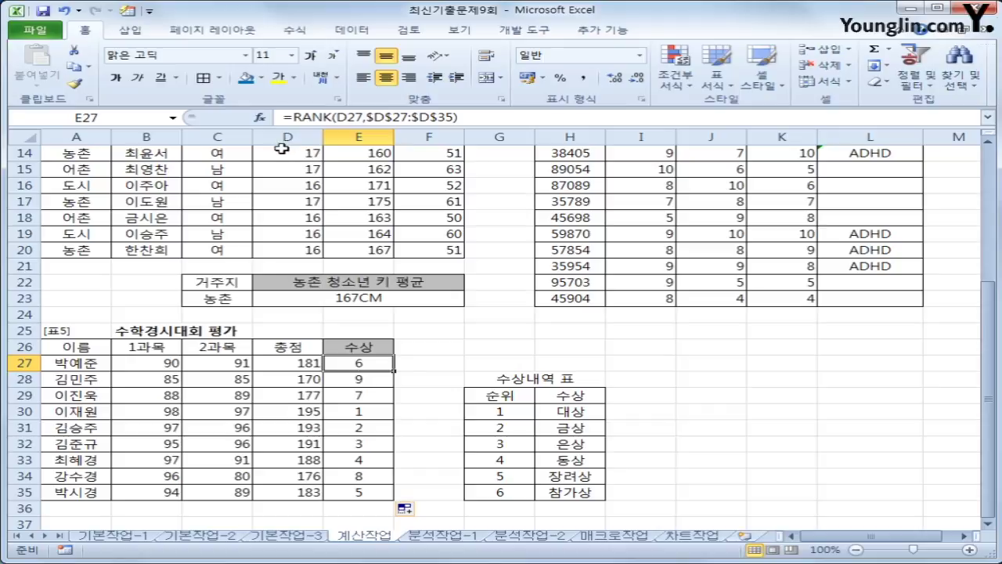
left_click_drag(292, 117, 521, 120)
key("ctrl+c")
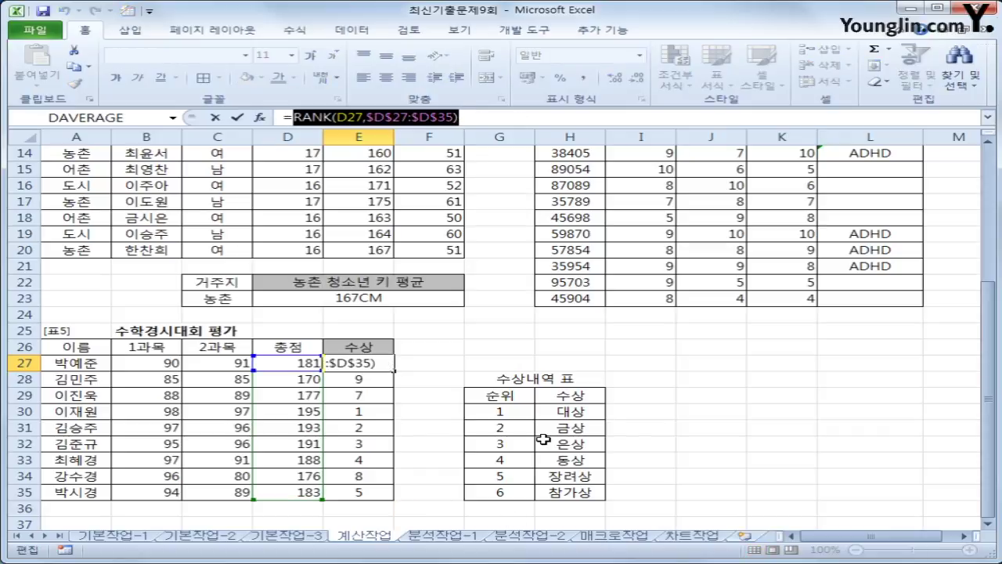
key("BackSpace")
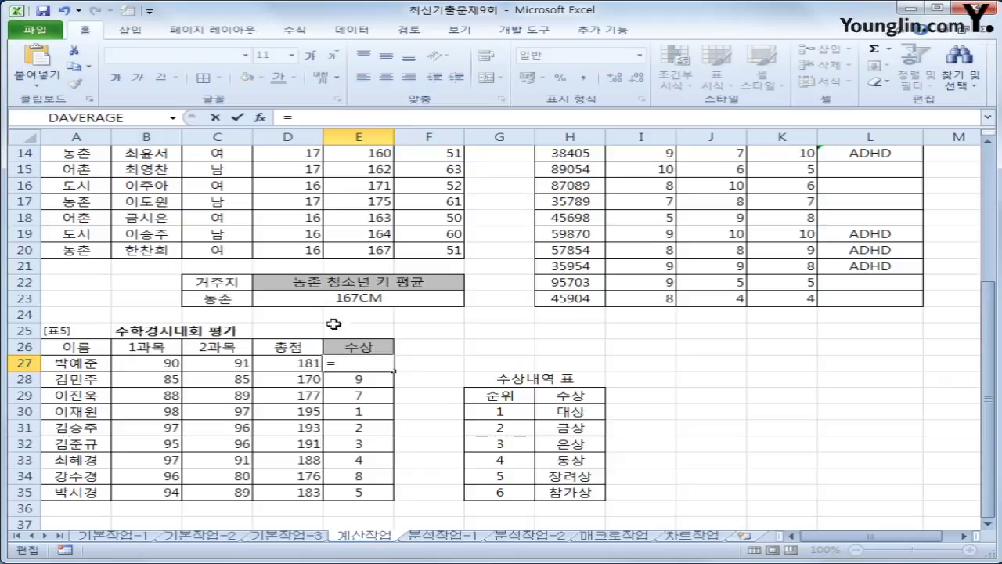
left_click(294, 29)
left_click(320, 51)
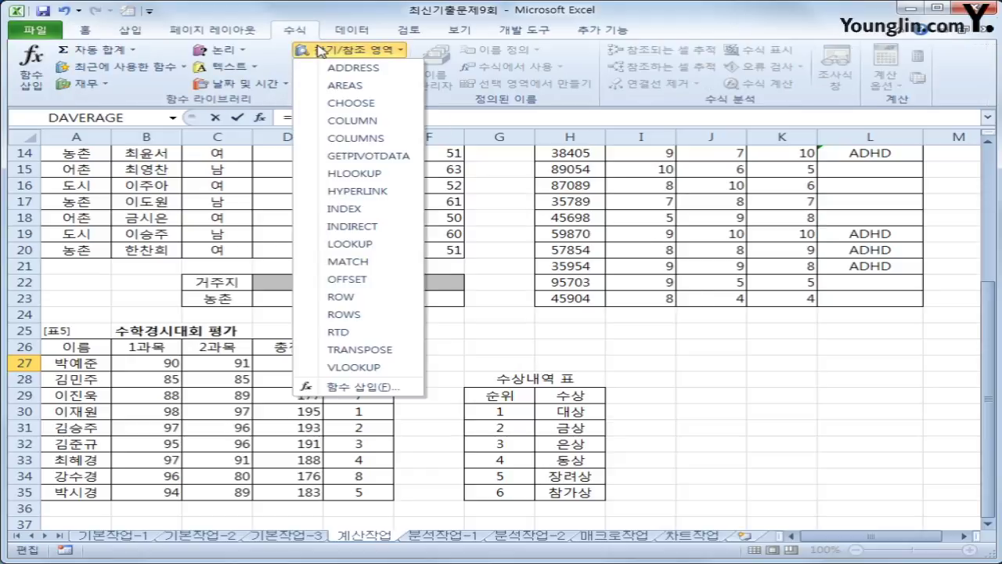
left_click(375, 368)
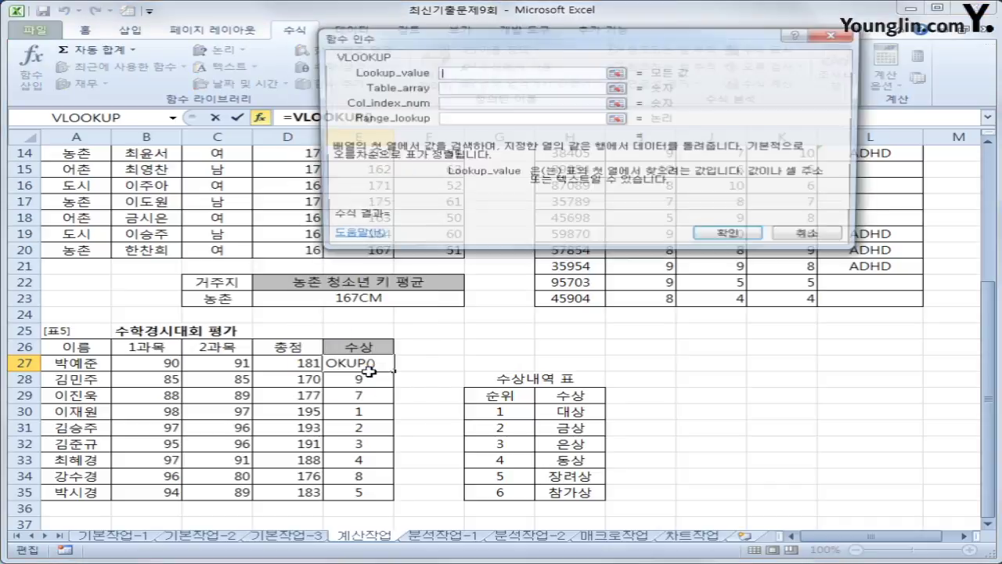
key("ctrl+v")
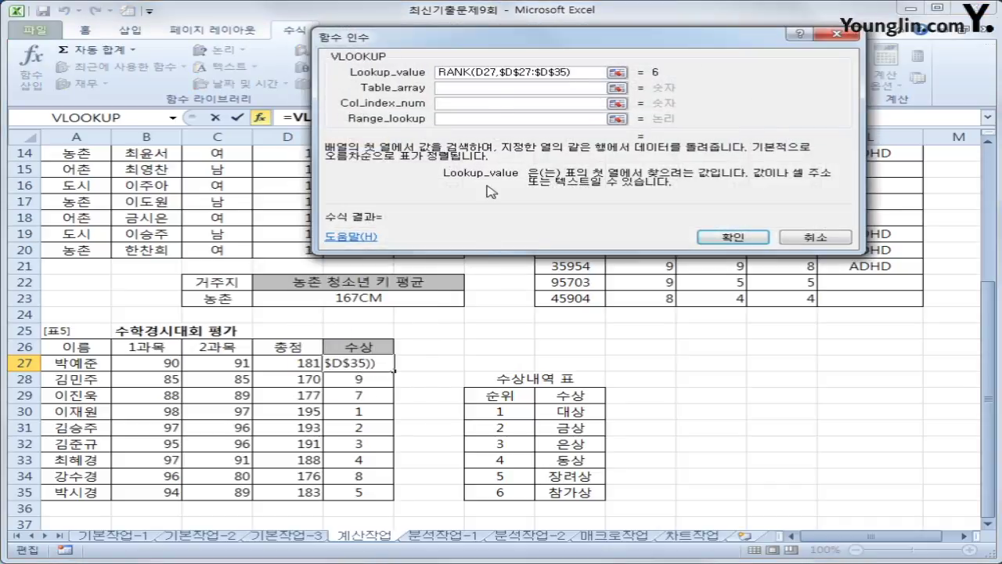
- Complete the VLOOKUP in E27 with the absolute range $G$30:$H$35 as Table_array and 2 as Col_index_num
left_click(472, 91)
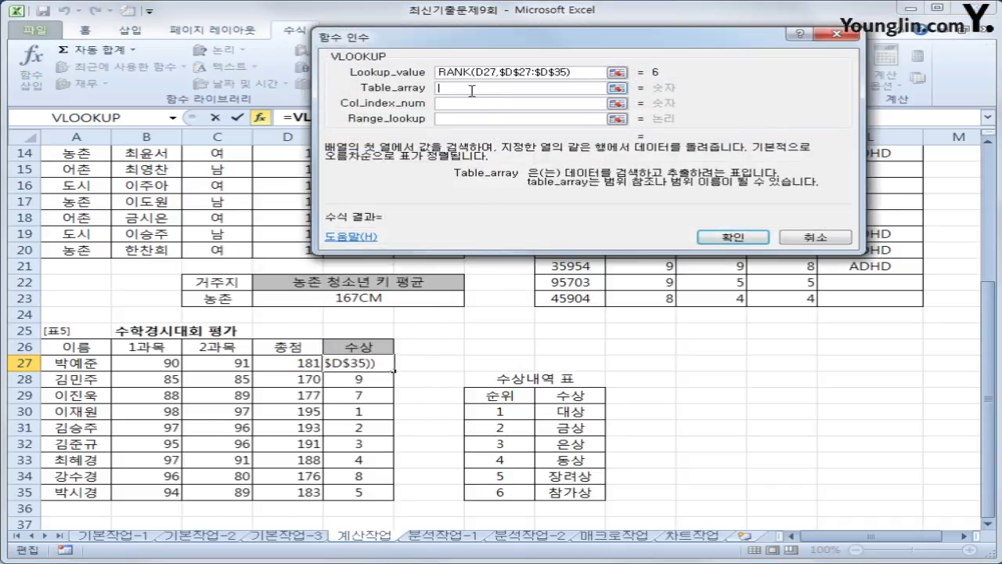
left_click_drag(505, 411, 552, 492)
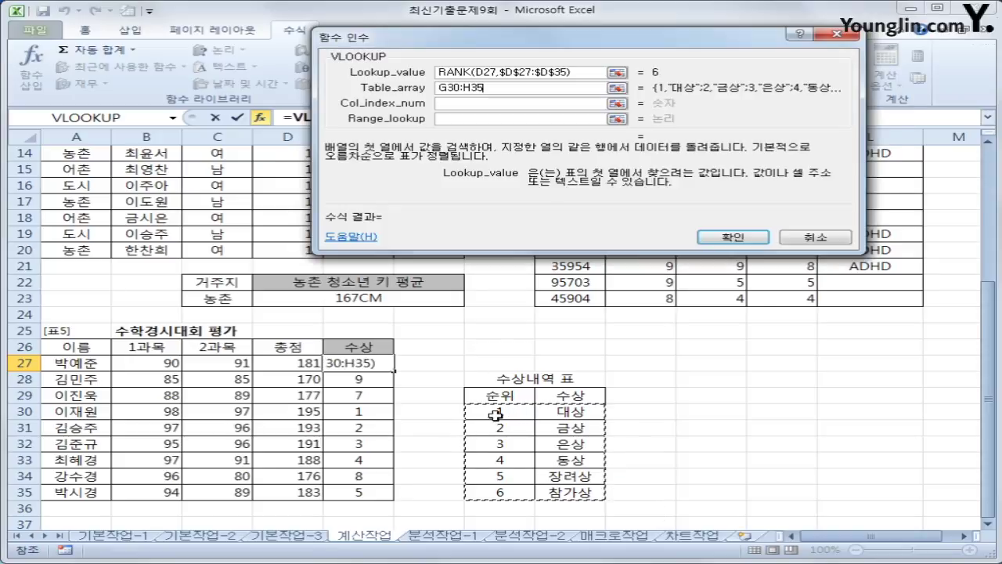
key("F4")
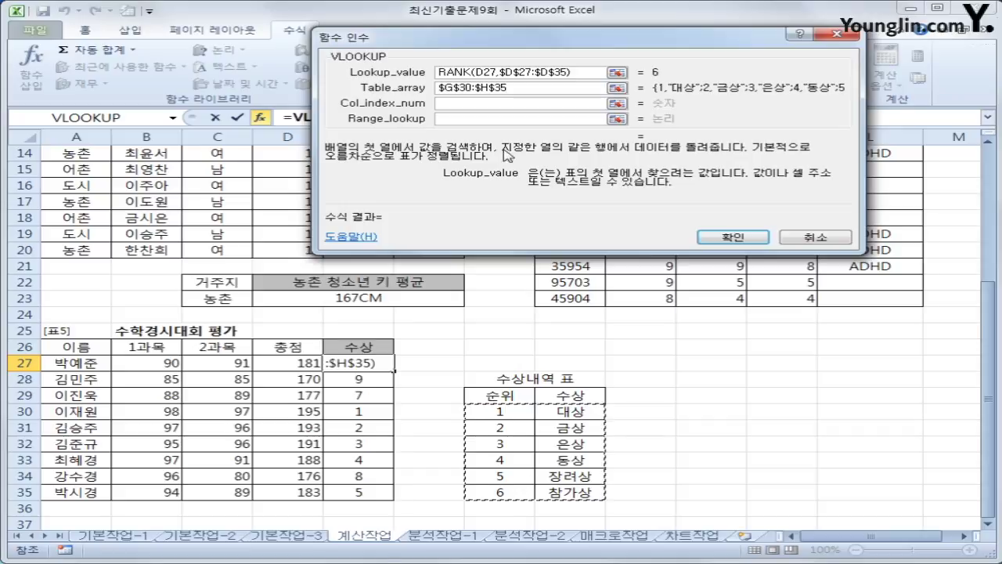
left_click(495, 104)
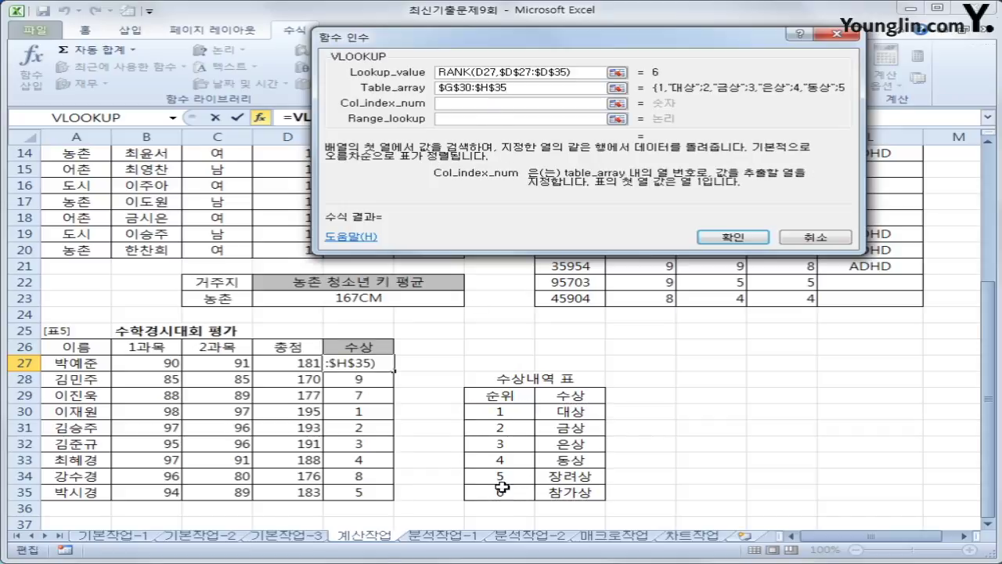
type("2")
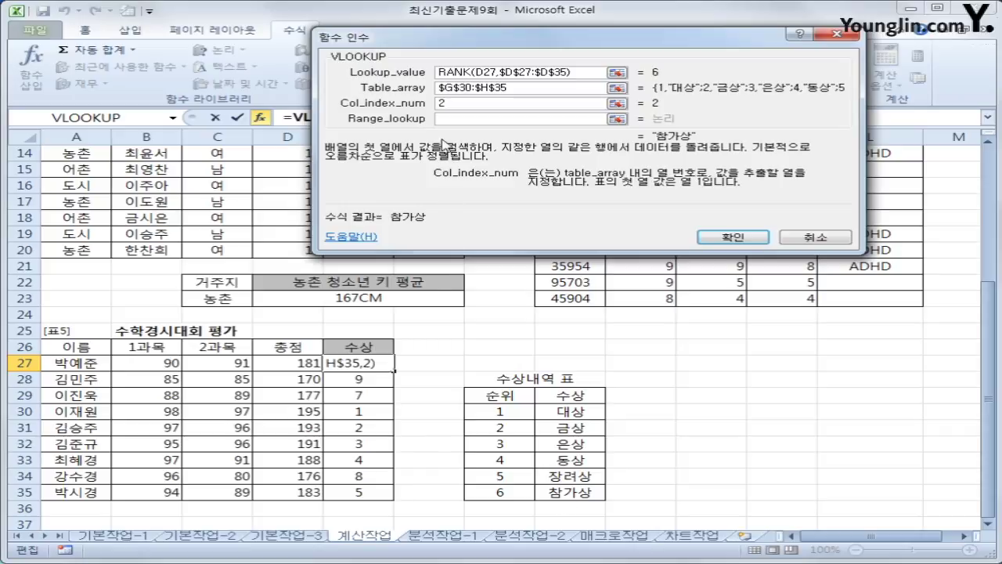
left_click(728, 238)
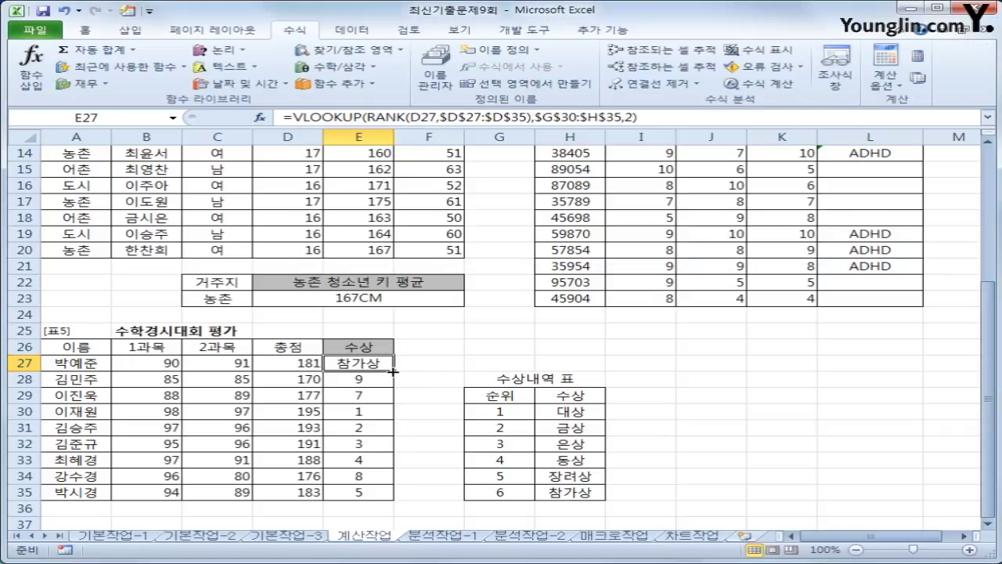
- Fill the VLOOKUP formula from E27 down to E35 and check the awards against the 수상내역 표
left_click_drag(393, 370, 396, 495)
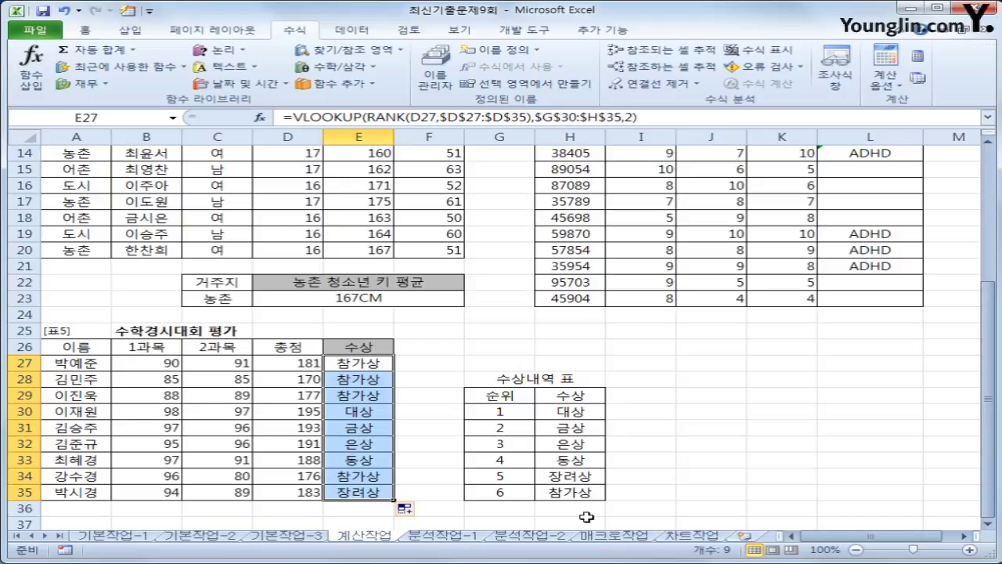
left_click(570, 493)
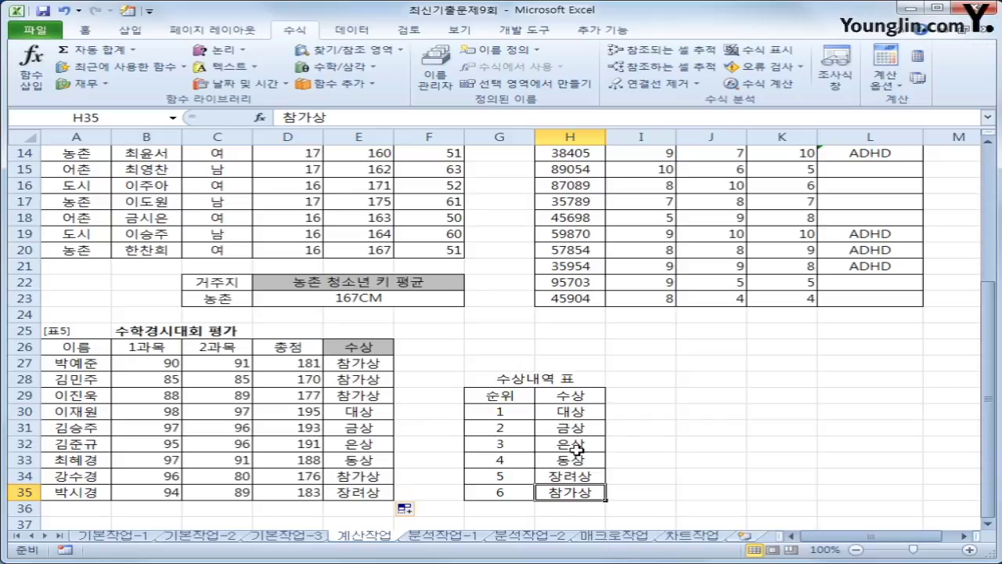
left_click(577, 475)
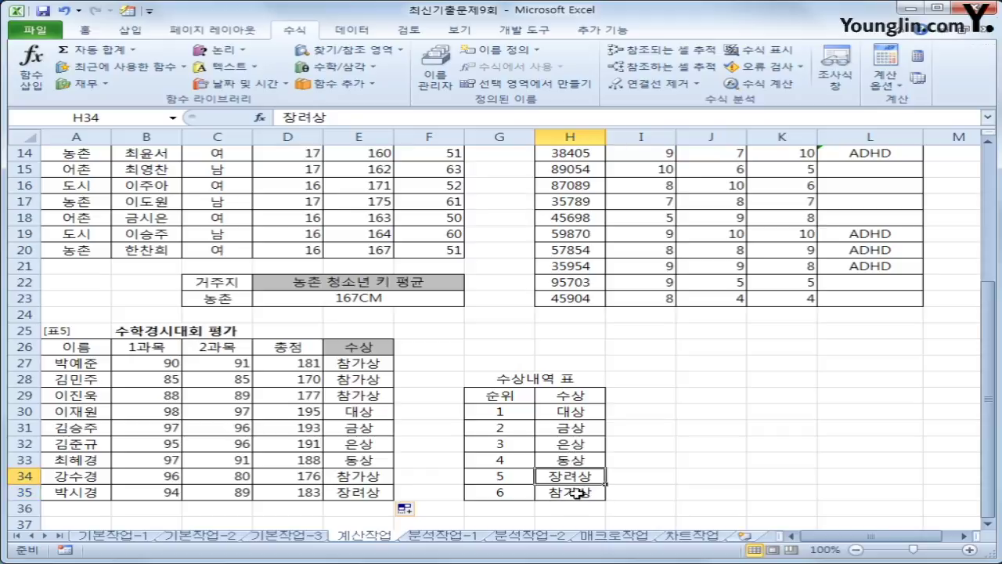
left_click(575, 492)
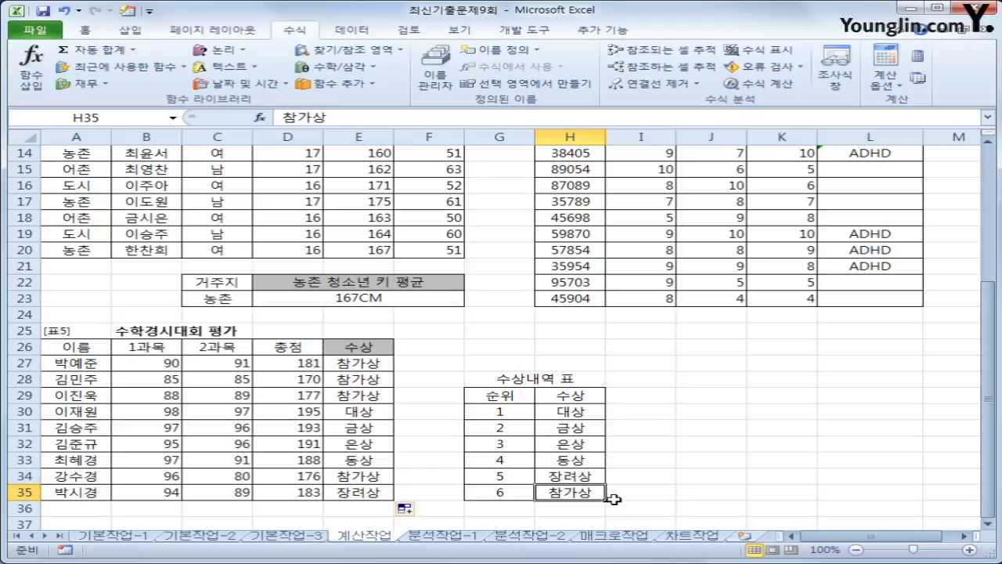
left_click_drag(501, 397, 553, 495)
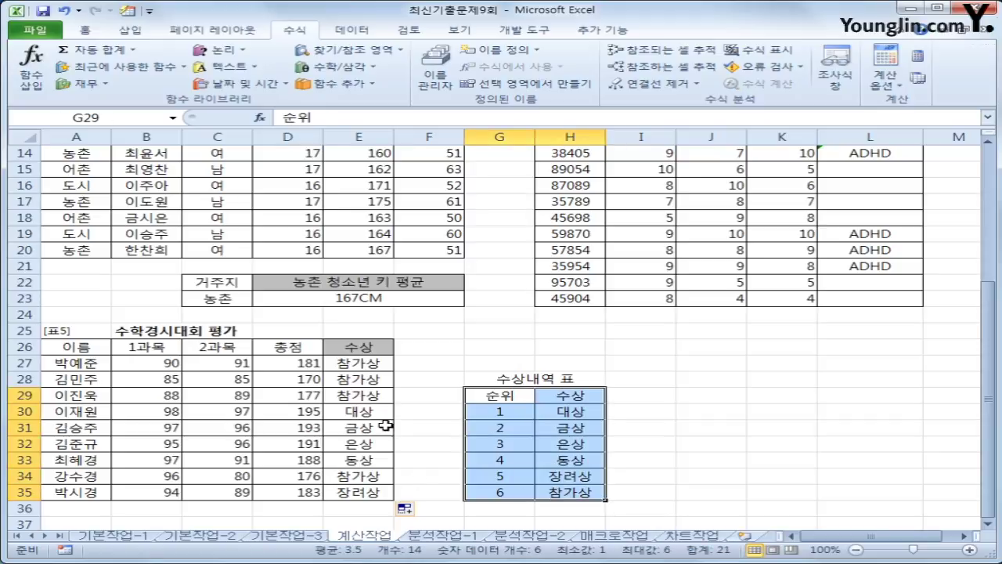
left_click(384, 363)
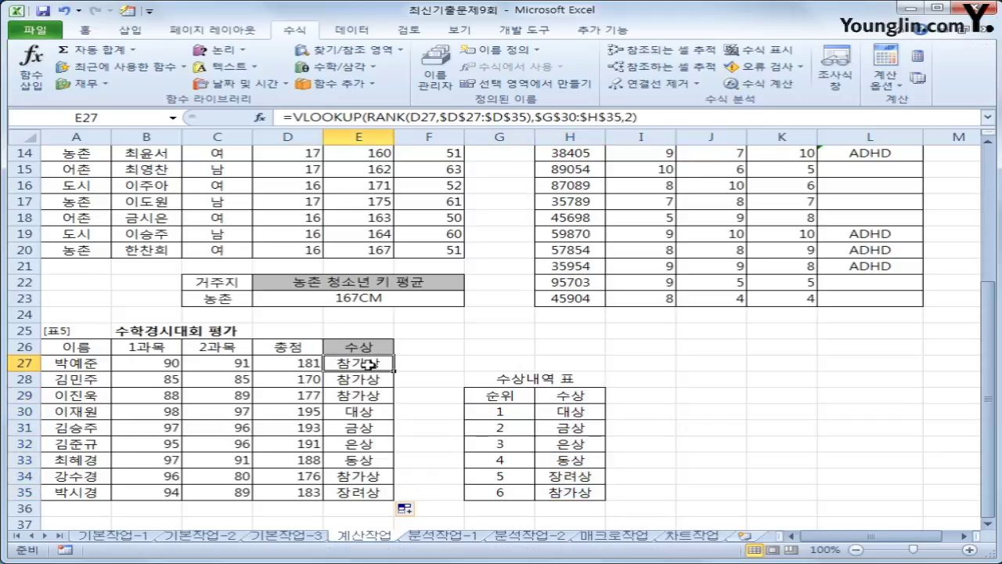
scroll(368, 363, "up", 5)
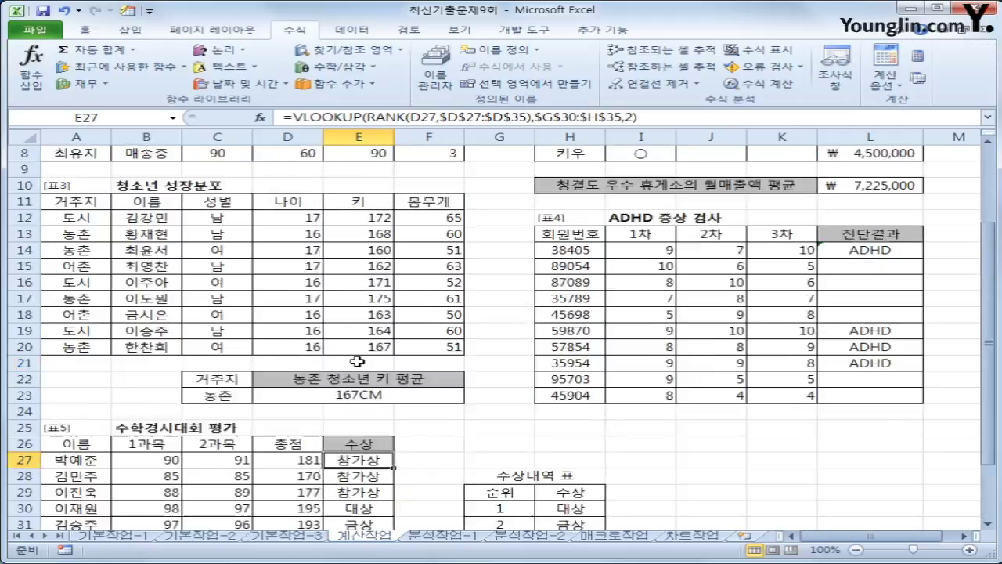
- Create a pivot table from A2:H12 of the 분석작업-1 sheet, placed on the same worksheet at A18
left_click(460, 537)
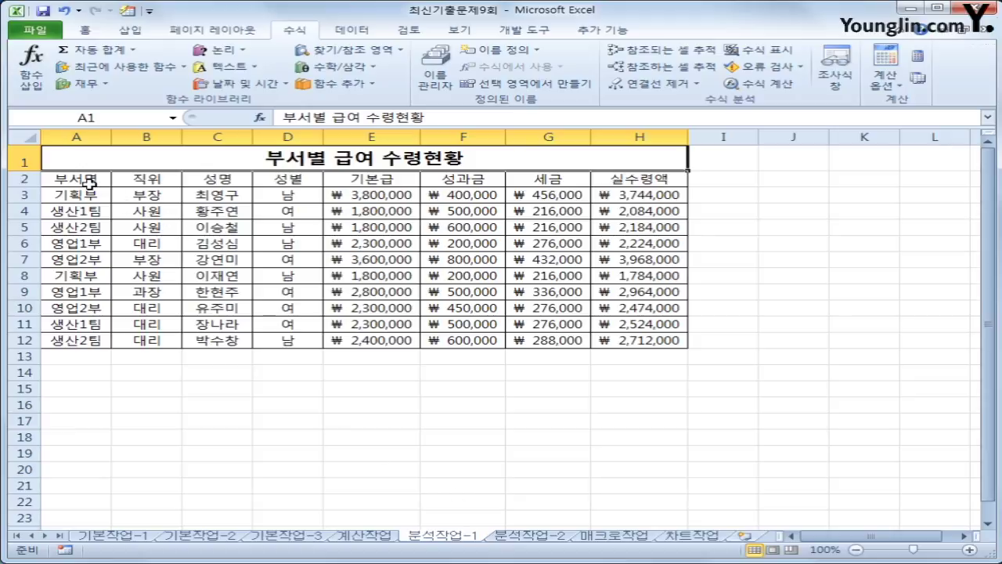
left_click_drag(86, 180, 621, 340)
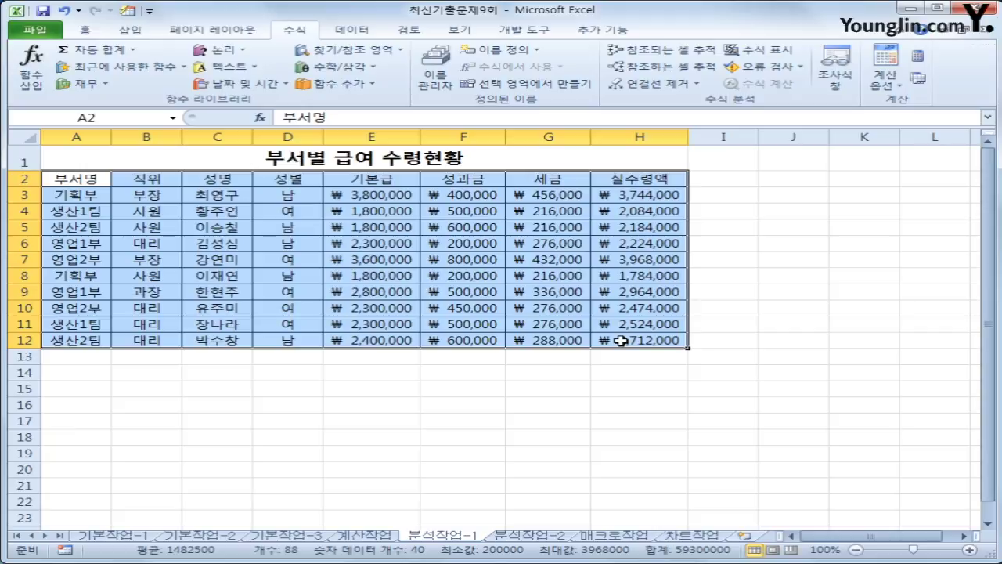
left_click(129, 31)
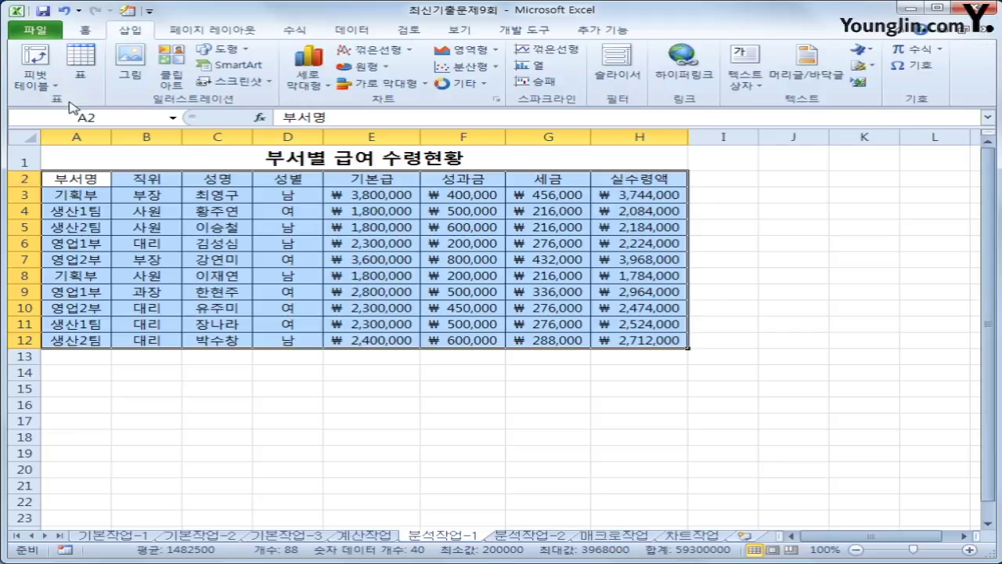
left_click(31, 65)
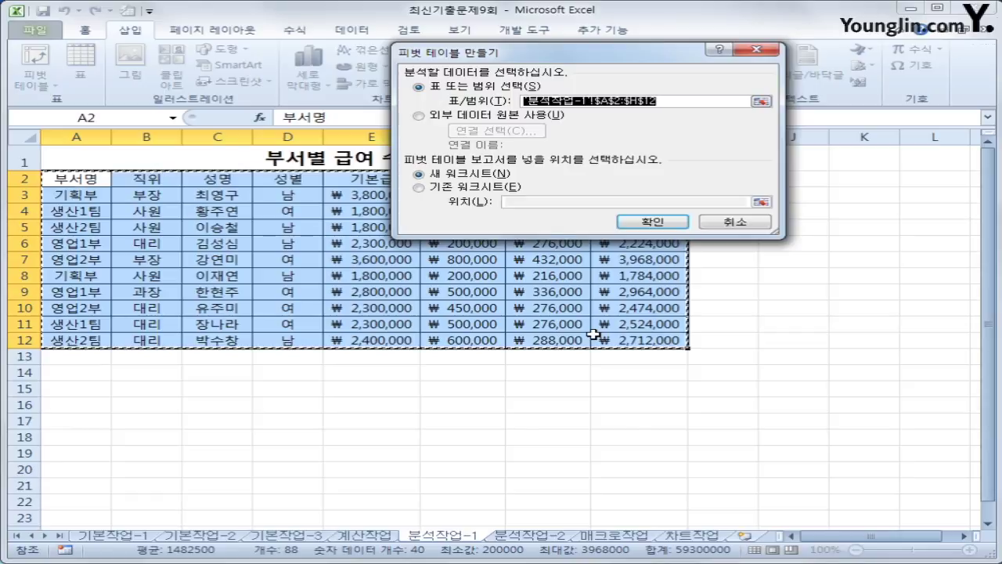
left_click(493, 187)
left_click(511, 202)
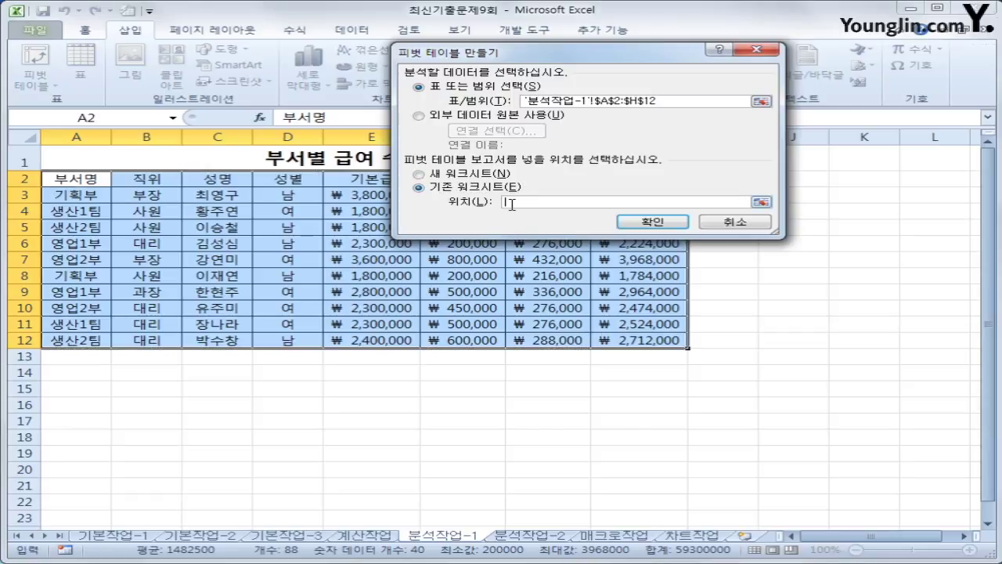
left_click(63, 434)
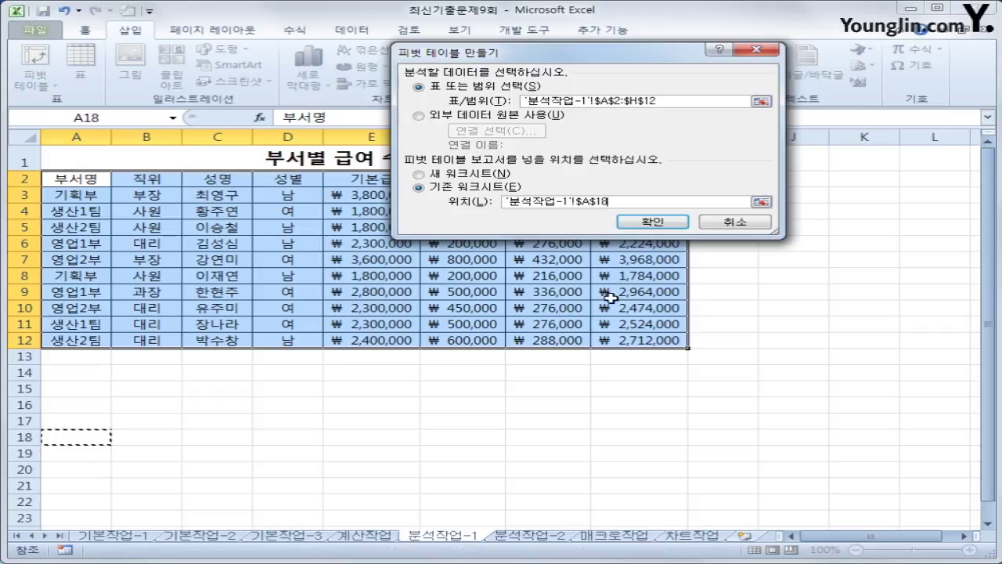
left_click(653, 222)
- Lay out the pivot table with 성별 as report filter, 부서명 as row labels, 직위 as column labels, and 기본급 and 실수령액 as values
scroll(510, 425, "down", 3)
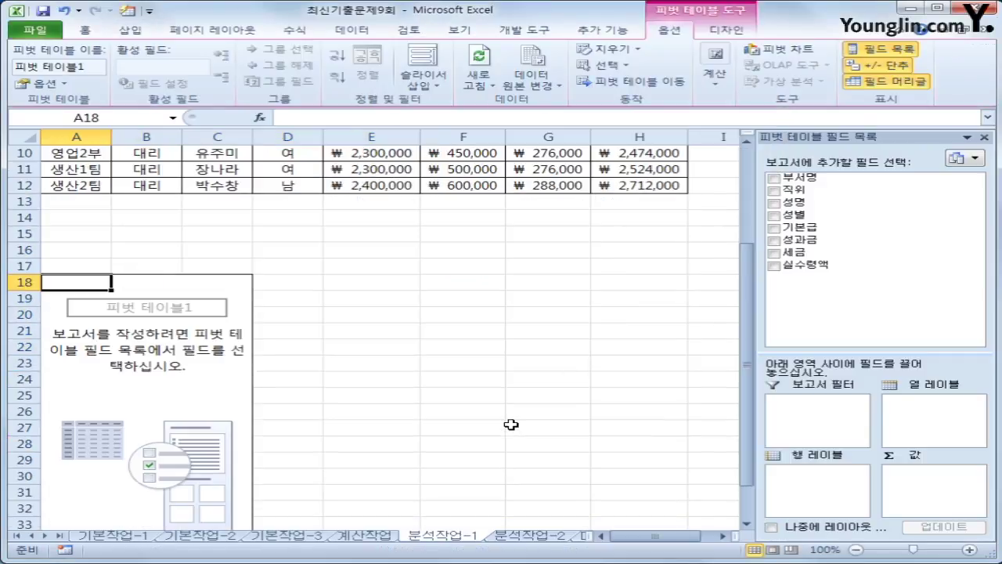
scroll(501, 421, "down", 3)
scroll(490, 419, "up", 1)
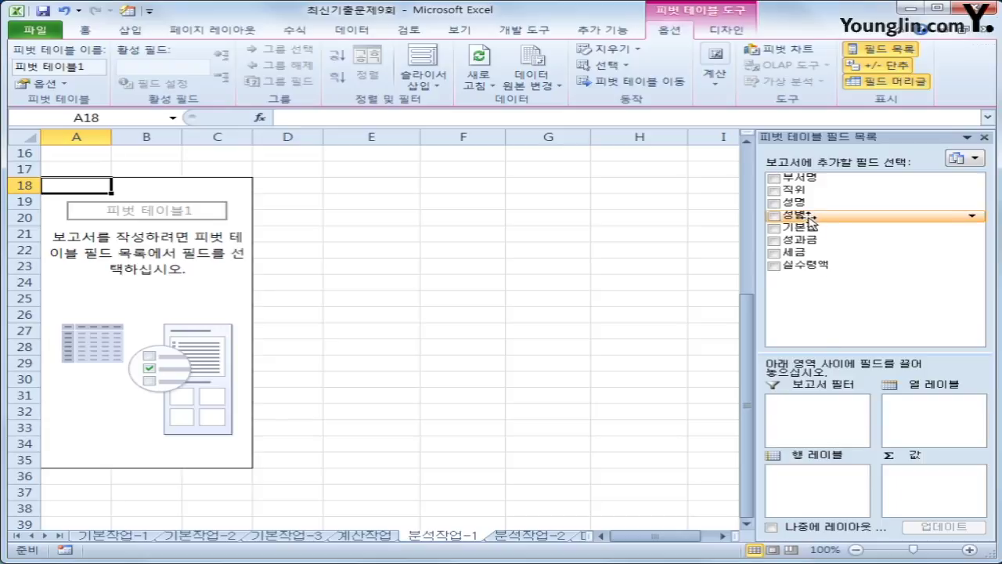
left_click_drag(811, 223, 817, 423)
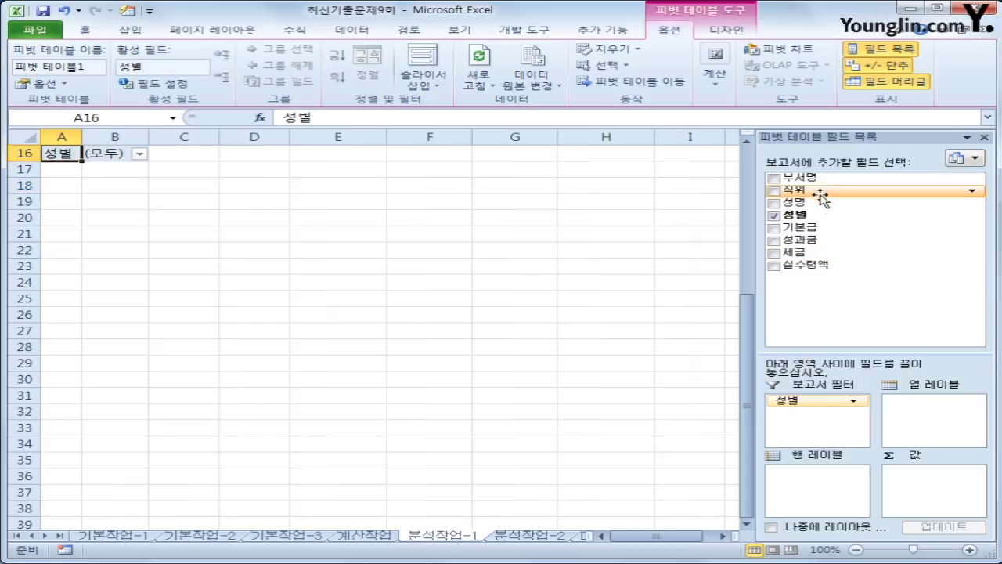
left_click_drag(811, 178, 820, 491)
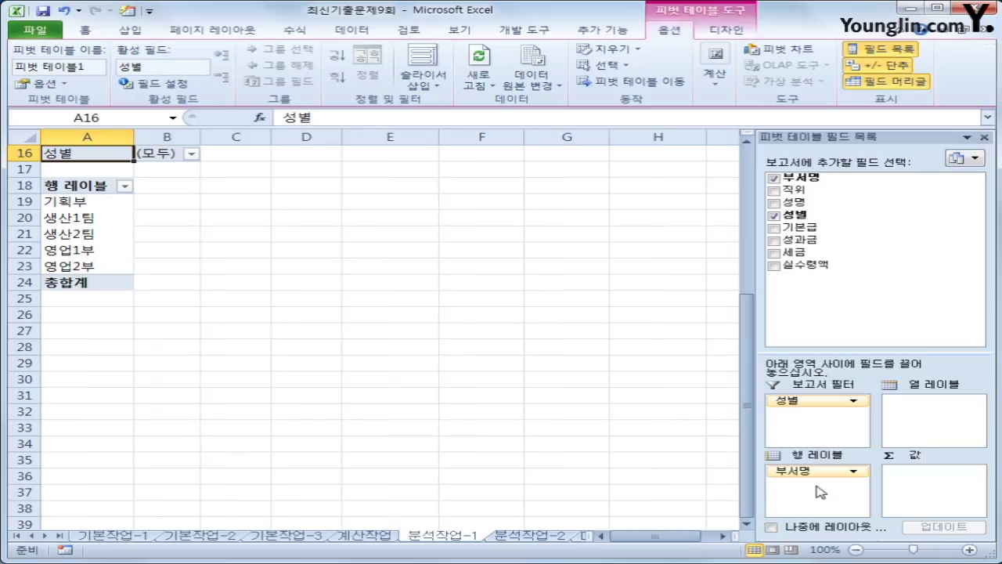
left_click_drag(819, 191, 968, 439)
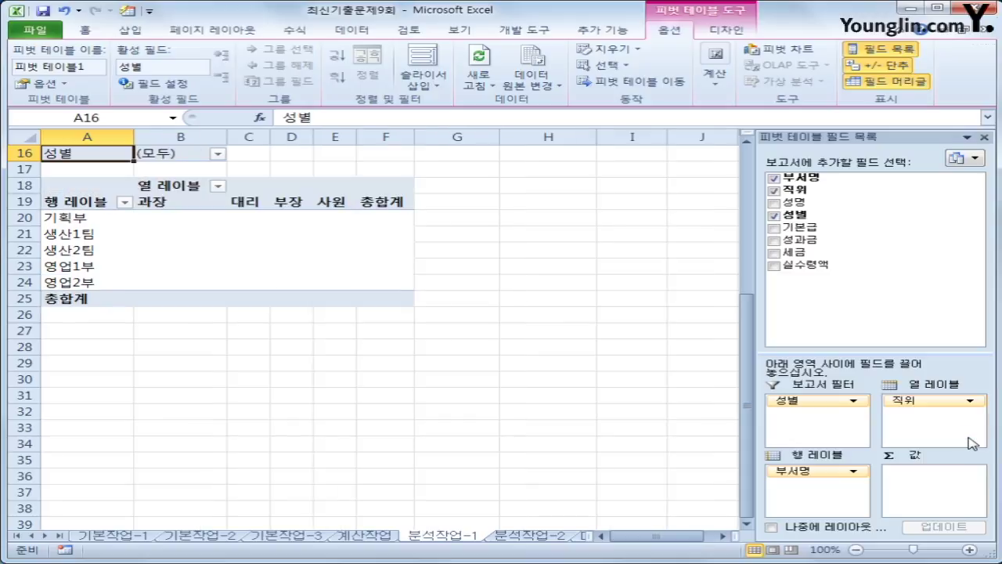
left_click_drag(807, 228, 943, 505)
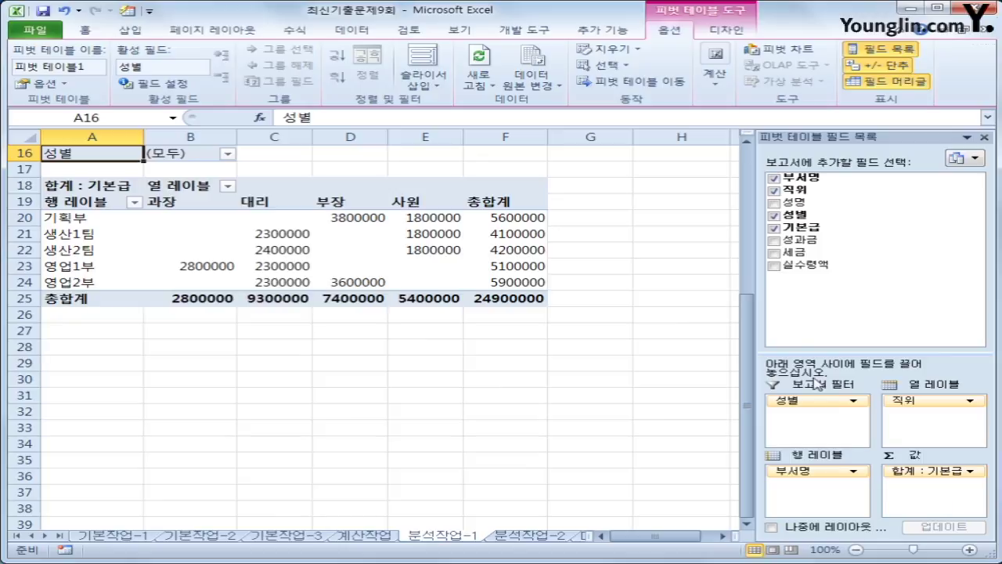
left_click_drag(798, 264, 923, 500)
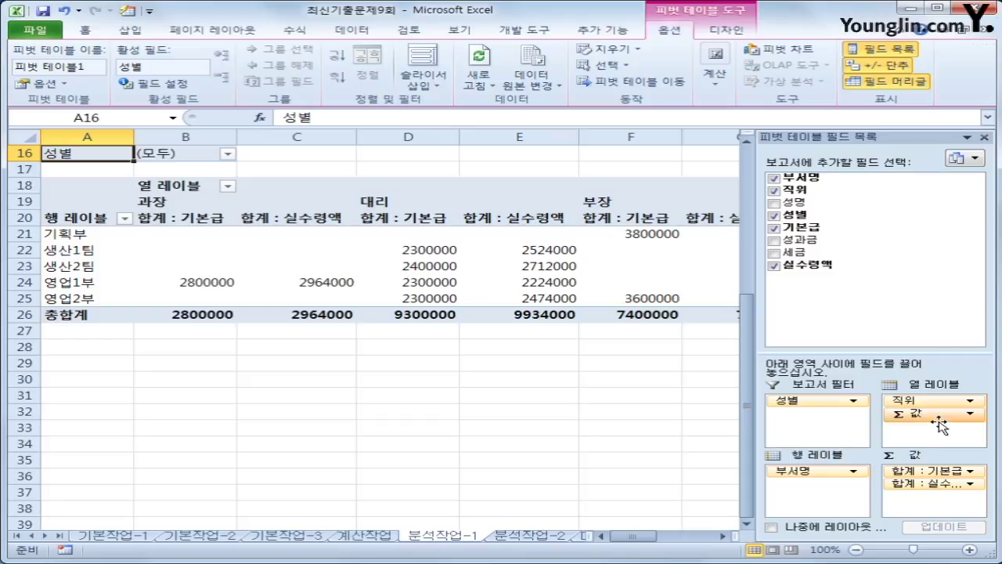
- Move the Σ 값 field of the pivot table from the column labels to the row labels
left_click_drag(936, 409, 841, 495)
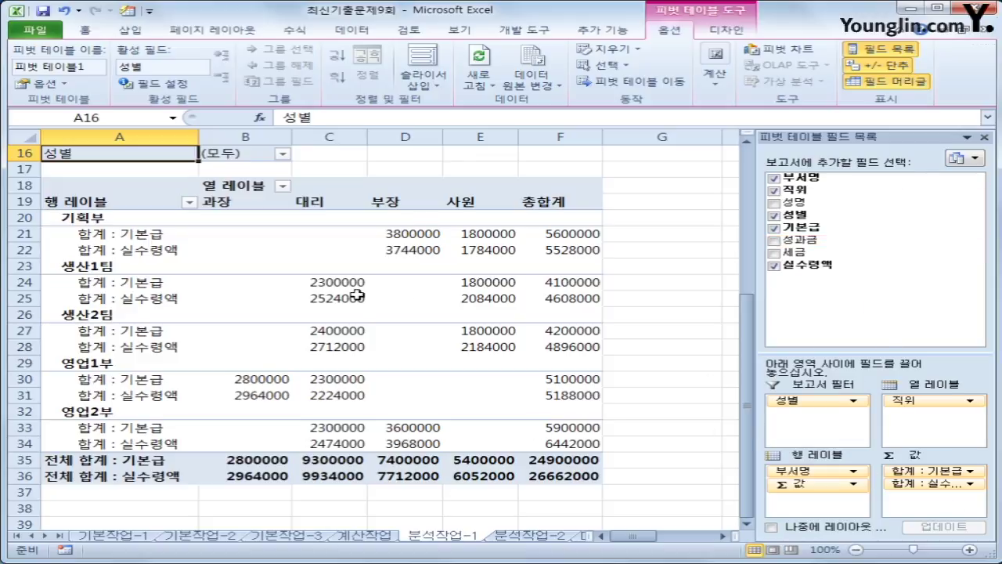
mouse_move(365, 282)
- Set the pivot table options to show empty cells as * and turn off the row grand totals (행 총합계 표시)
left_click(268, 205)
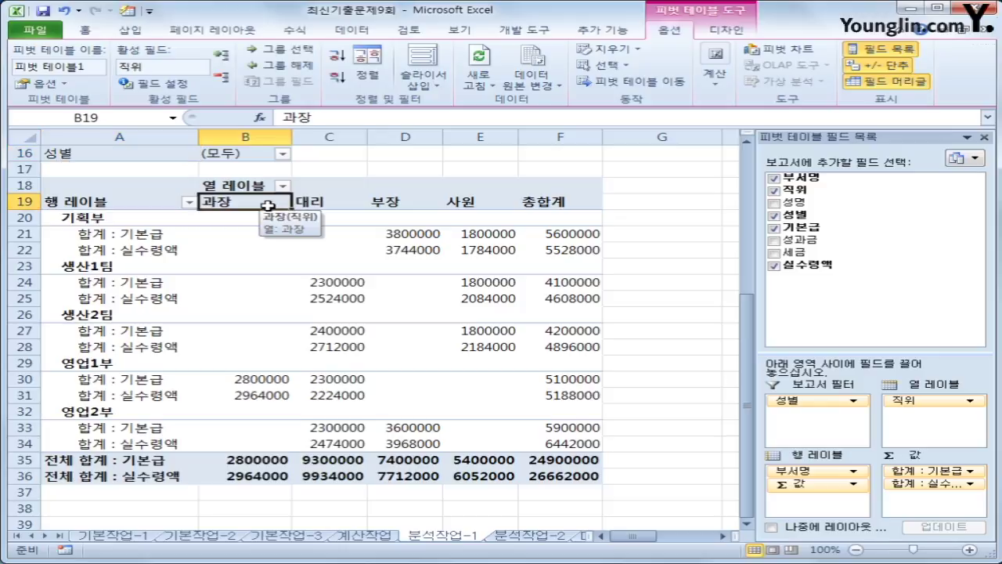
right_click(268, 205)
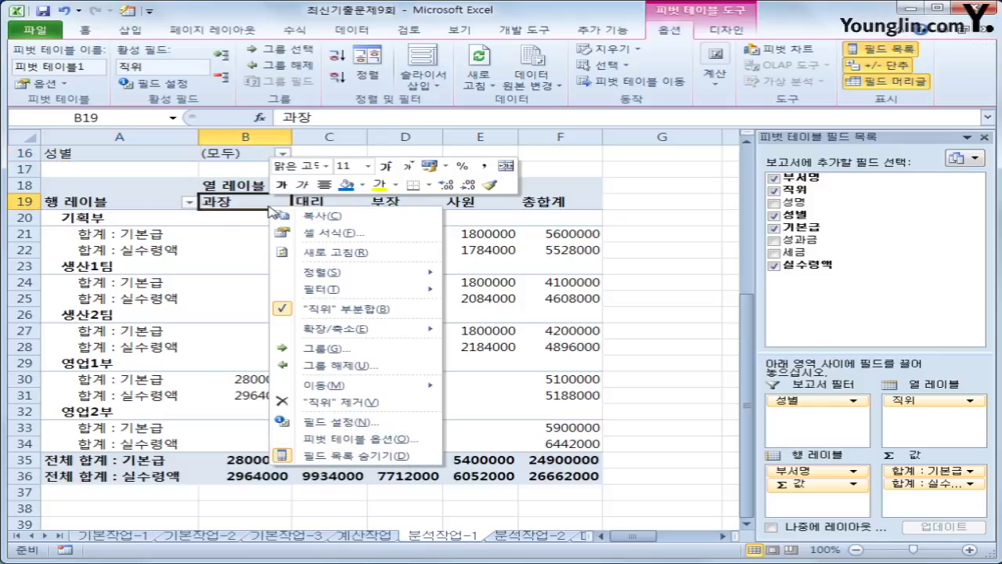
left_click(397, 443)
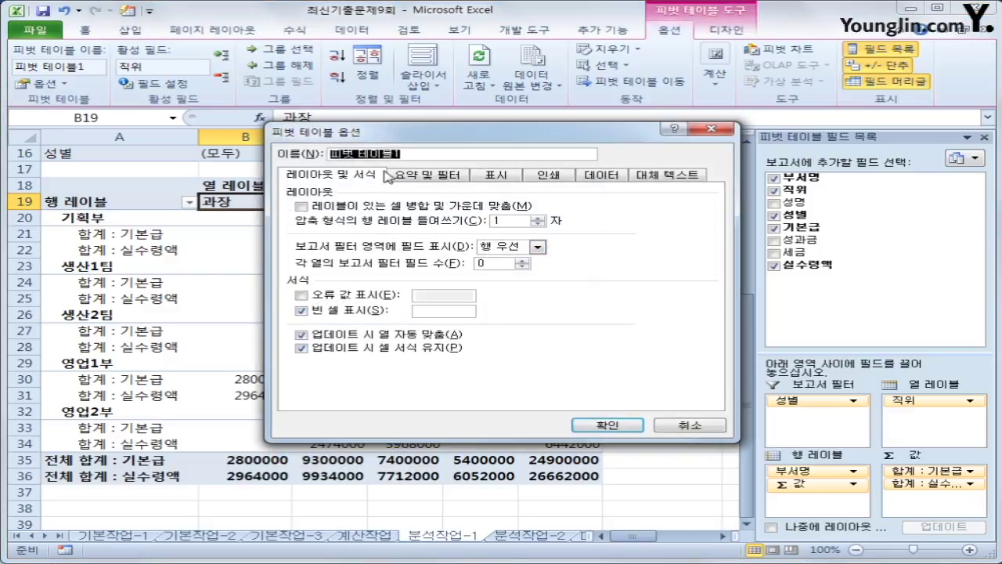
left_click(415, 313)
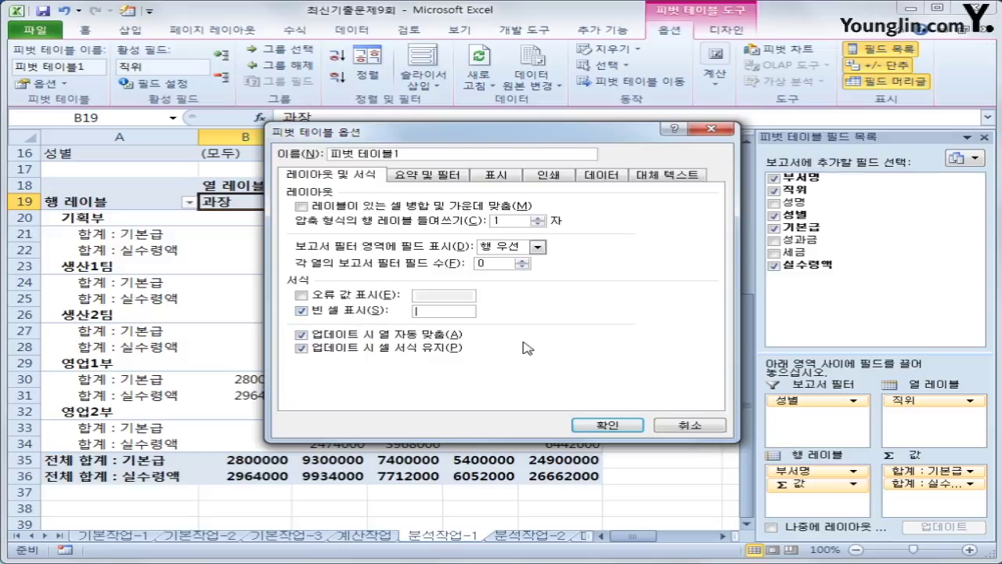
type("-")
left_click(438, 177)
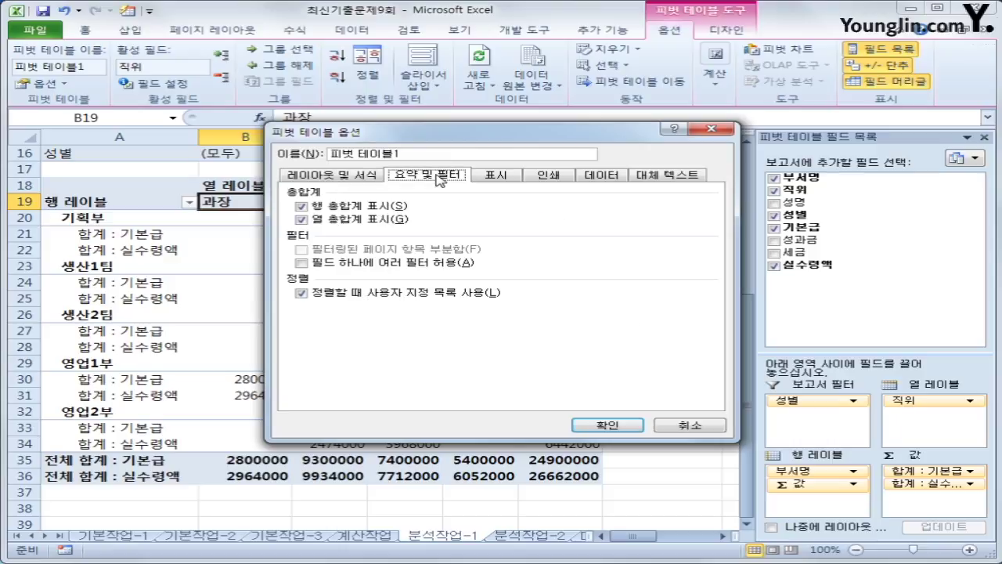
left_click(385, 206)
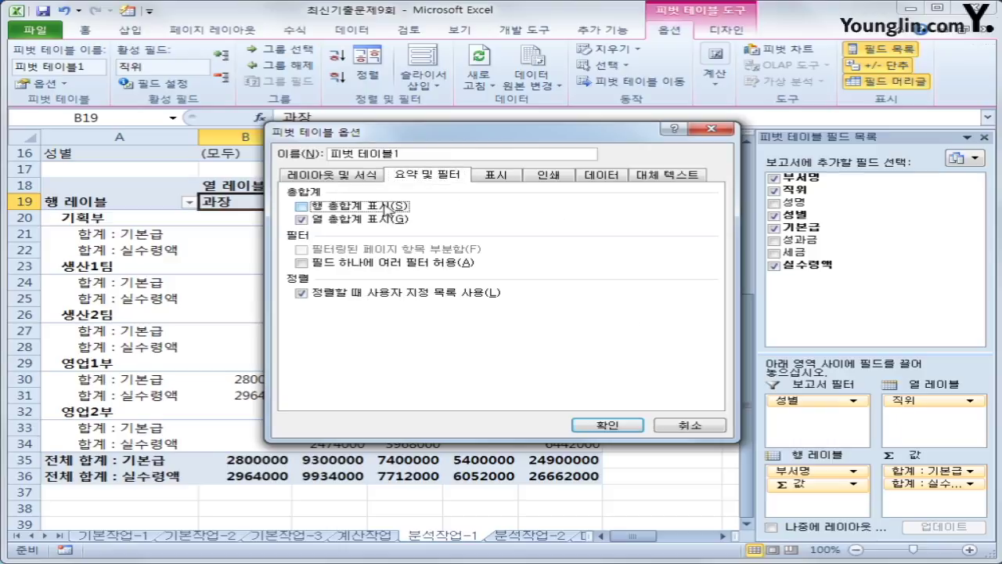
left_click(607, 425)
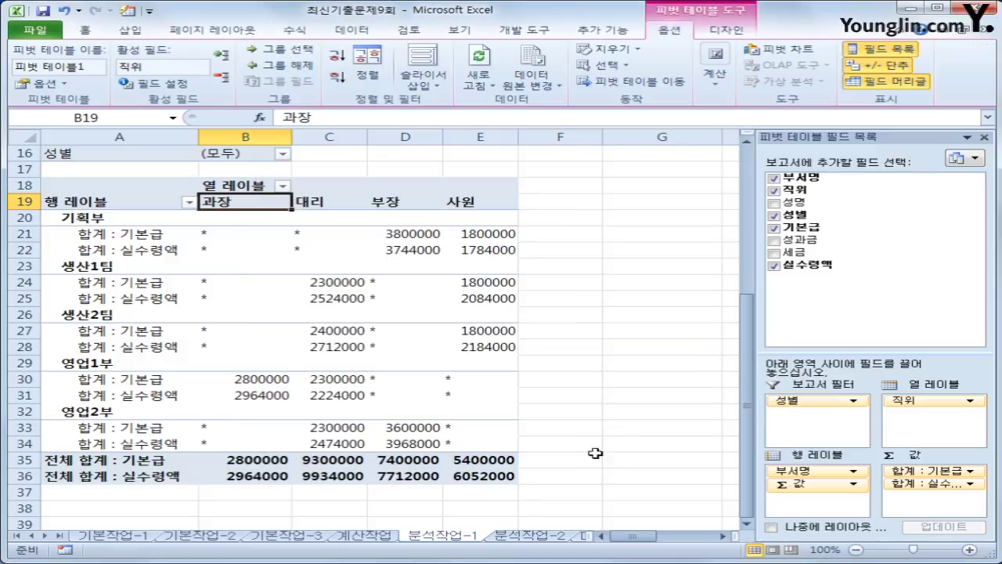
left_click(640, 474)
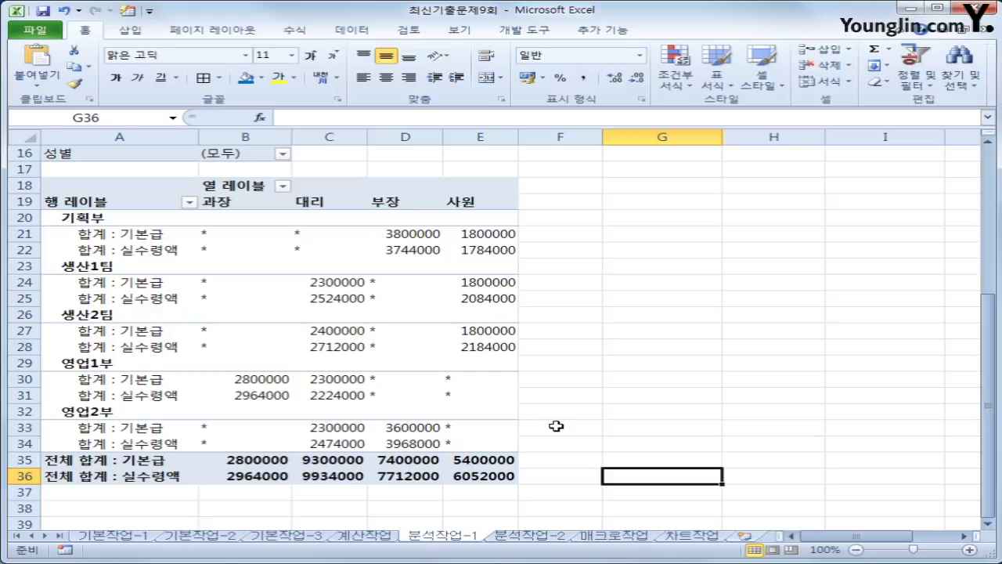
- Sort the 소형 가전 제품 판매 현황 table on the 분석작업-2 sheet by 제품명 in ascending order
left_click(529, 535)
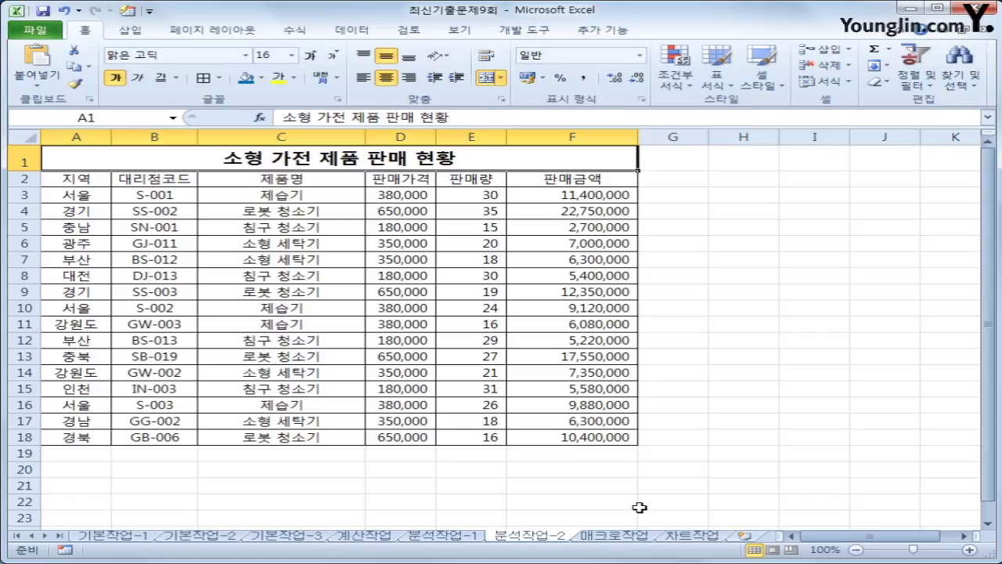
left_click(171, 197)
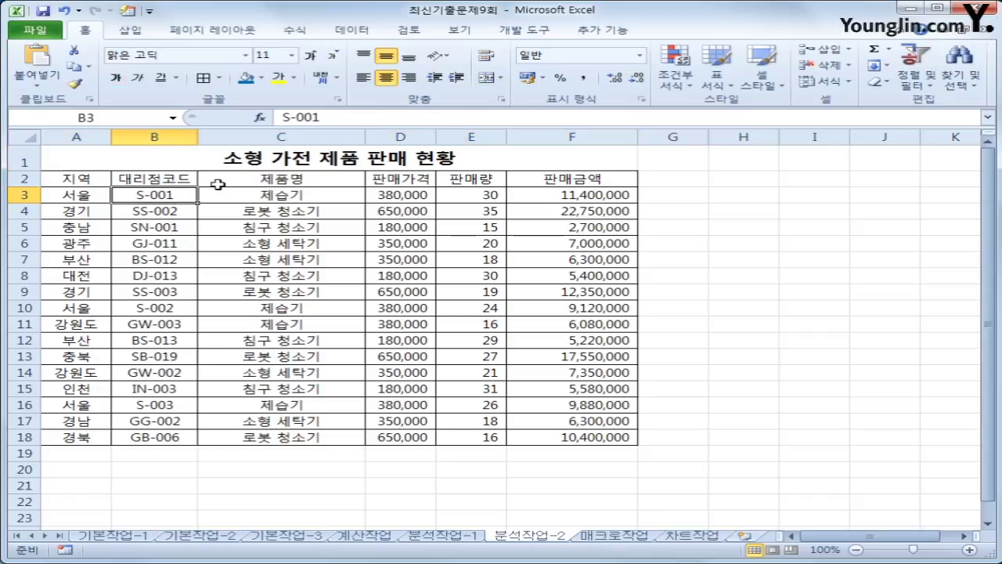
left_click(225, 192)
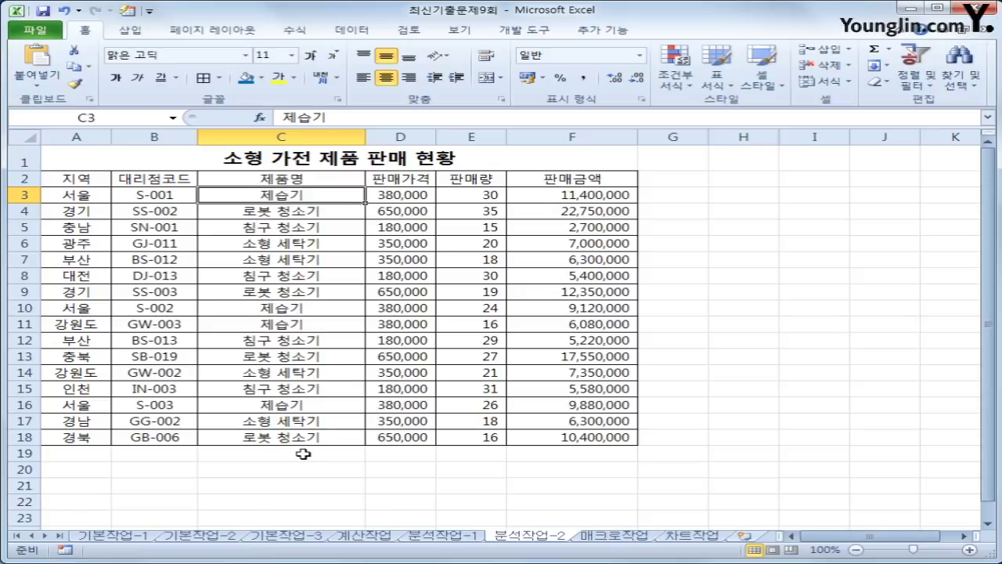
left_click(346, 32)
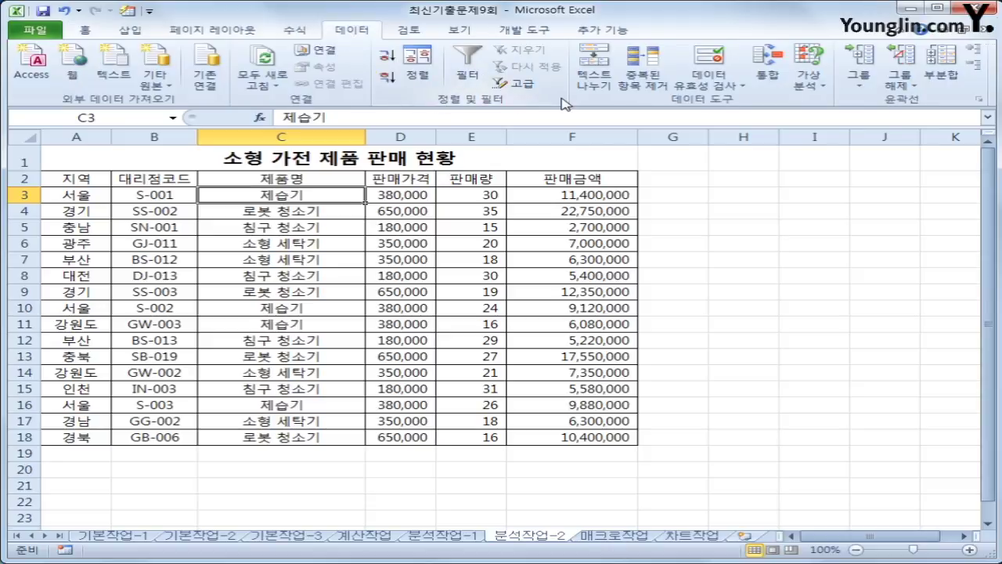
left_click(387, 56)
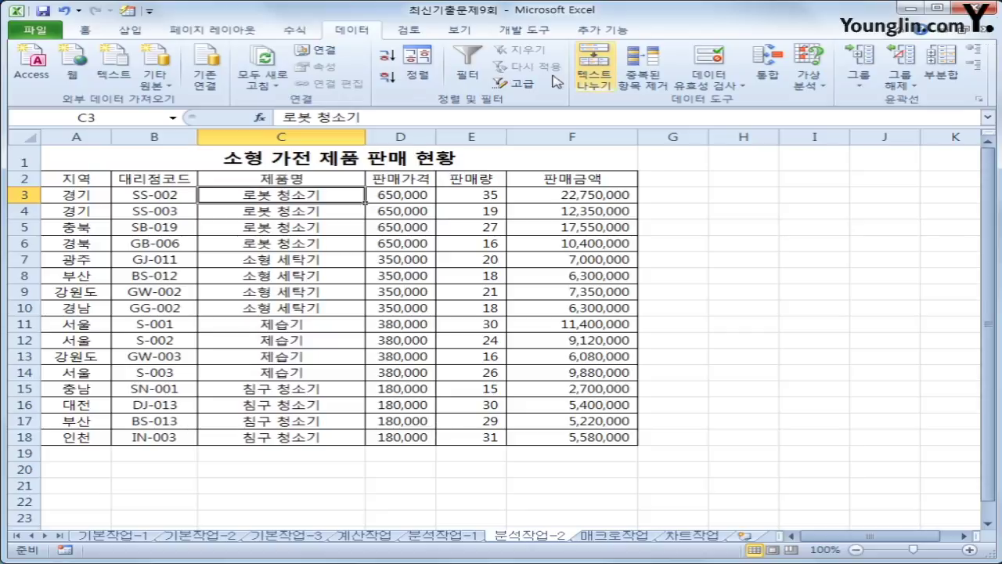
- Add subtotals grouped by 제품명 that use 합계 on 판매량 only, leaving 판매금액 out
left_click(934, 69)
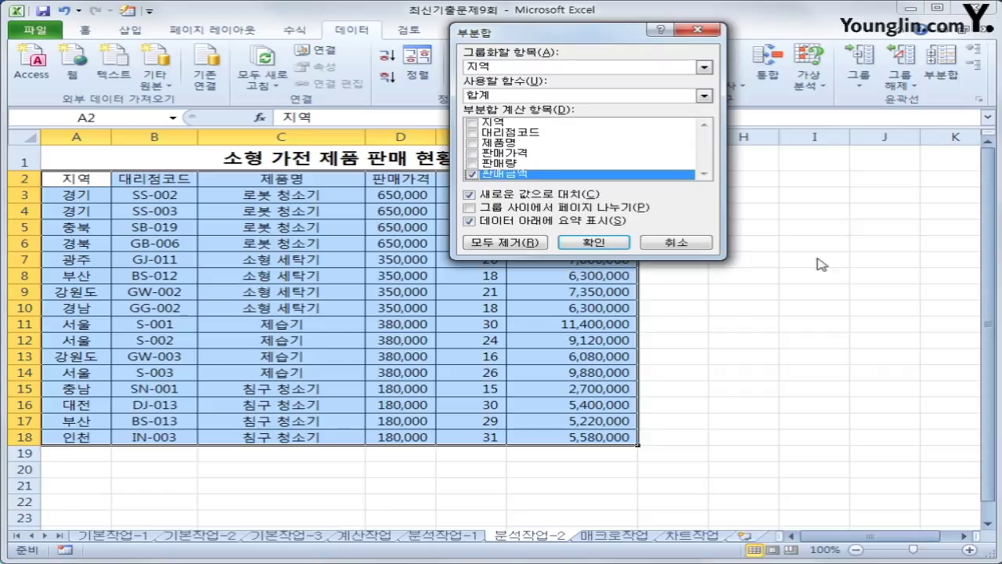
left_click(621, 72)
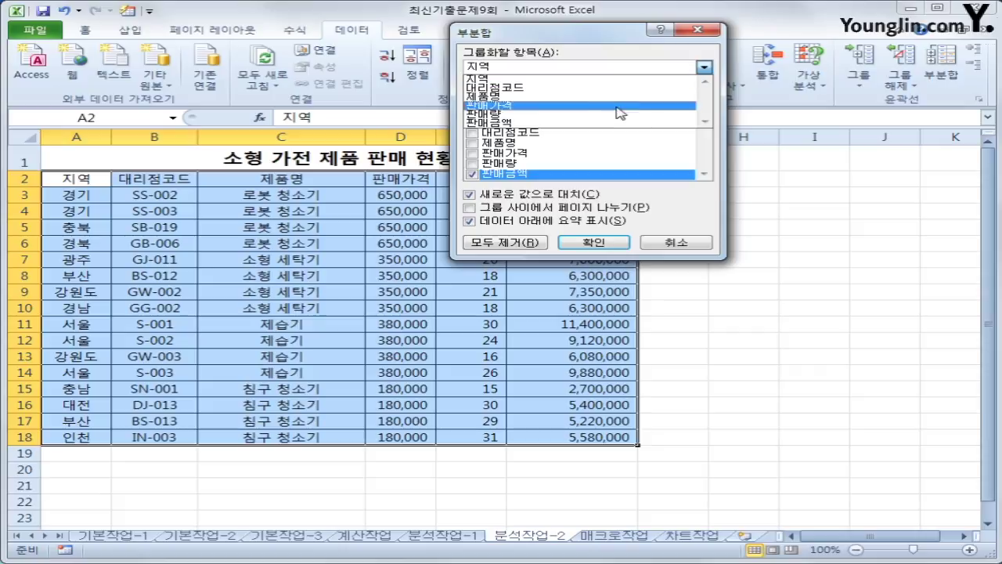
left_click(618, 97)
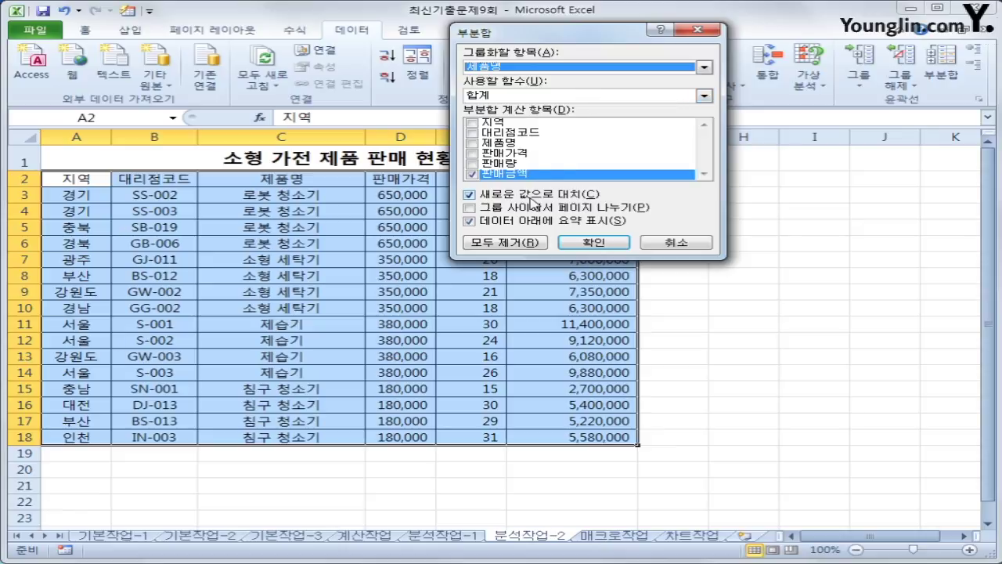
left_click(473, 163)
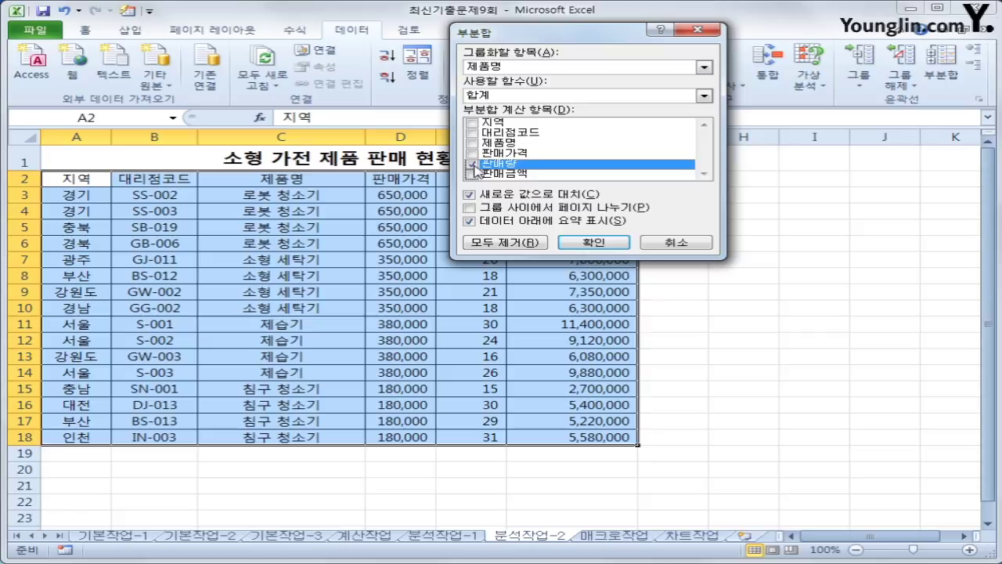
left_click(473, 166)
left_click(593, 242)
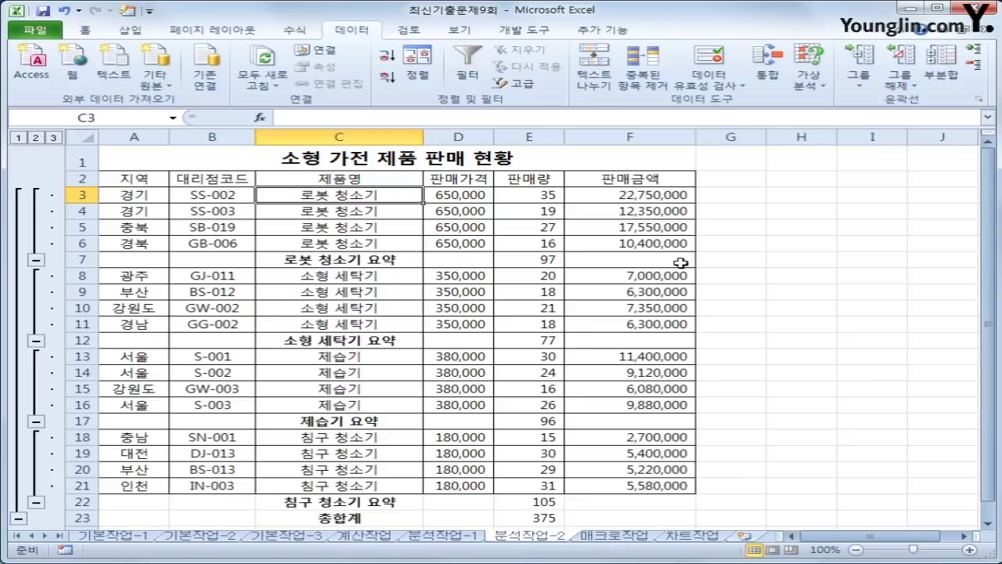
- Add a second subtotal by 제품명 using 평균 on 판매금액 only, without replacing the existing 판매량 subtotals
left_click(946, 70)
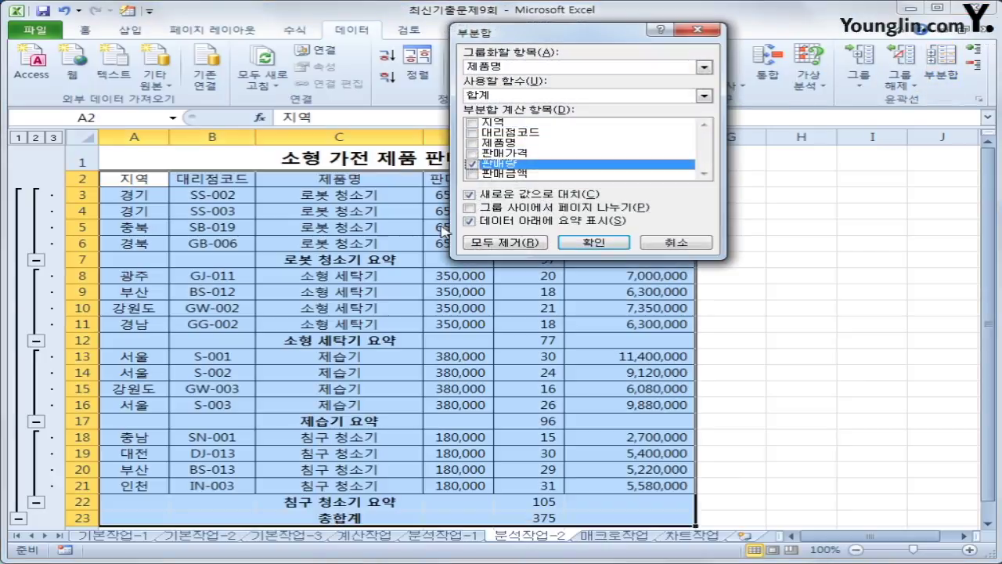
left_click(544, 94)
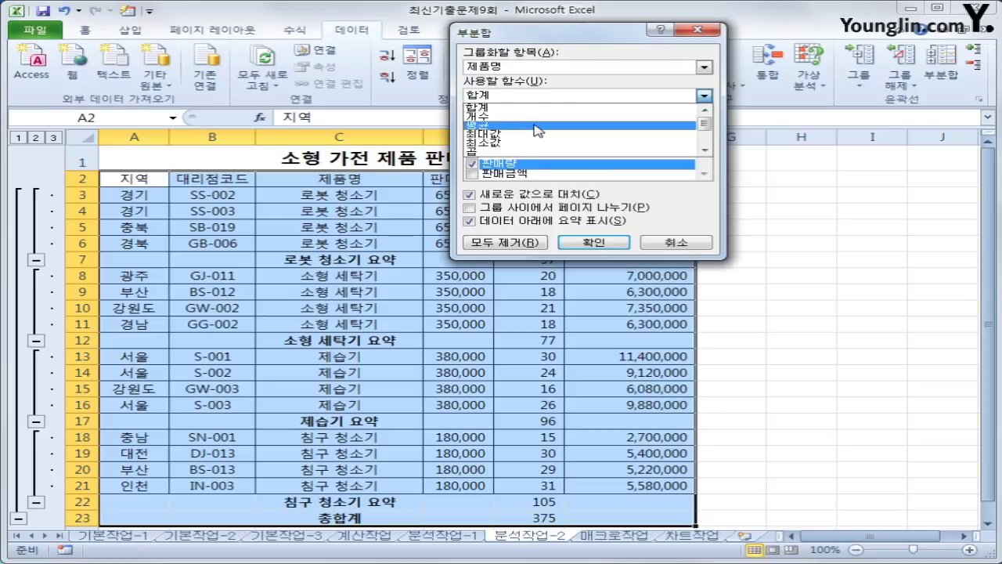
left_click(539, 131)
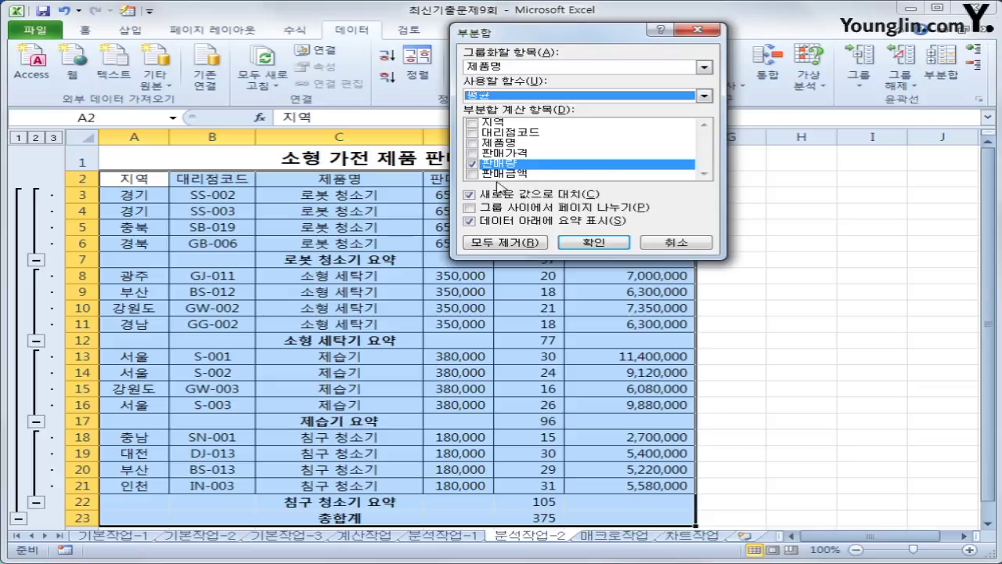
left_click(473, 165)
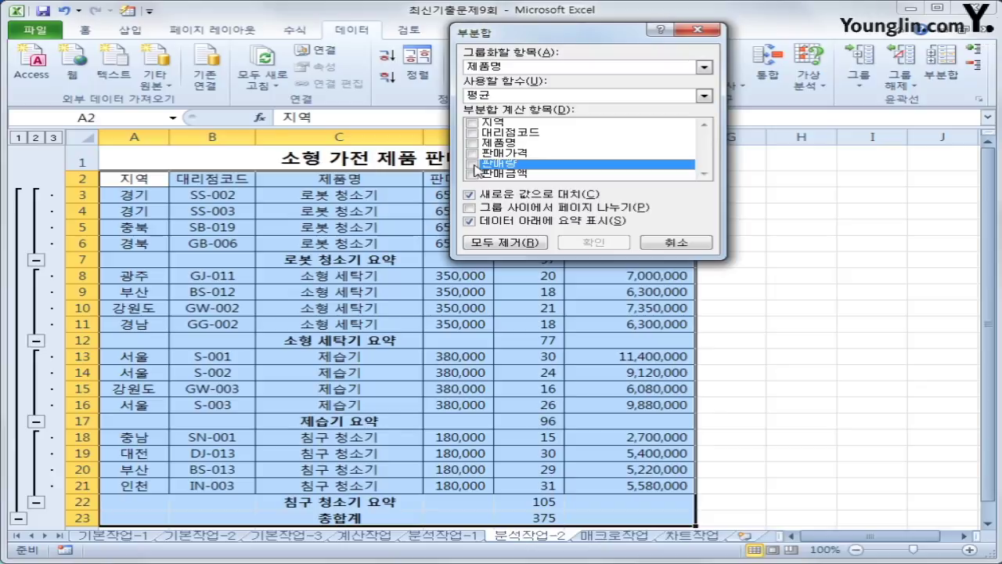
left_click(473, 174)
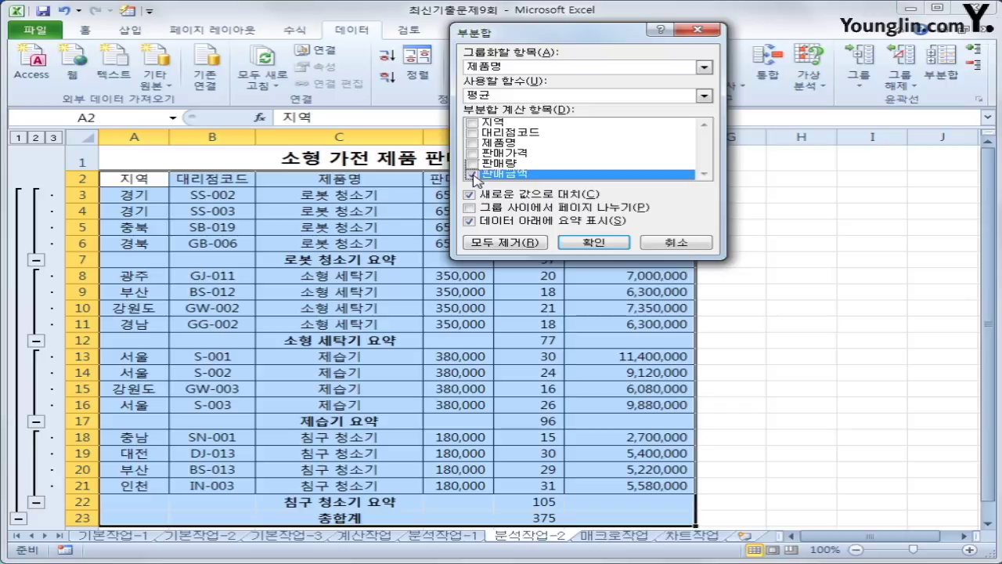
left_click(493, 196)
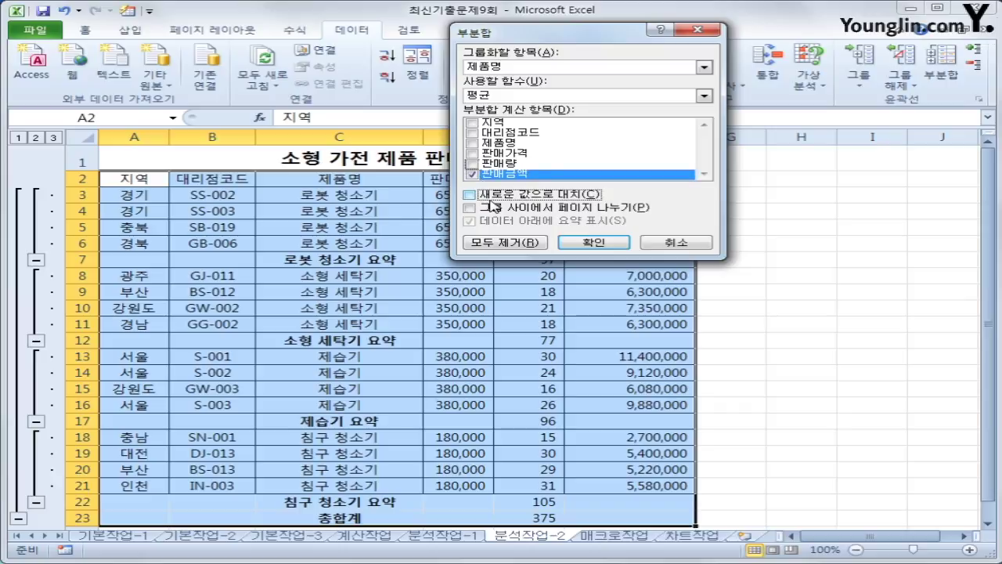
left_click(583, 242)
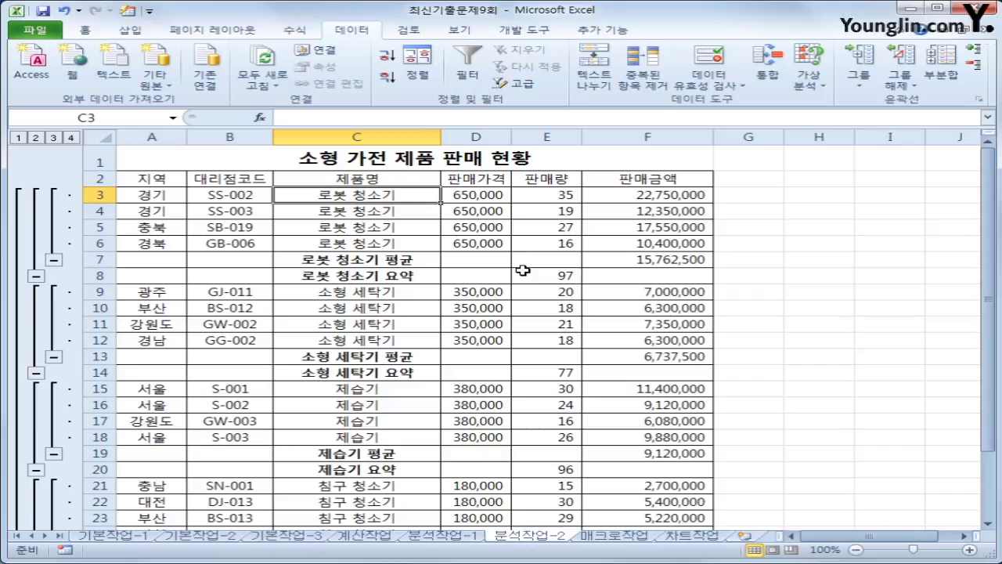
- Start recording a macro named 구성비 on the 매크로작업 sheet, stored in the current workbook (현재 통합 문서)
left_click(462, 535)
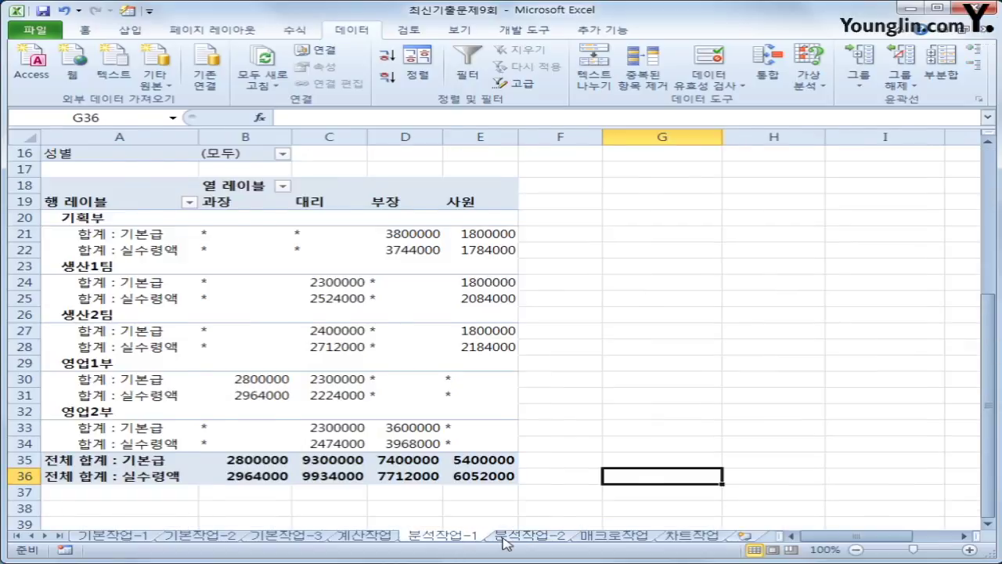
left_click(505, 539)
left_click(609, 539)
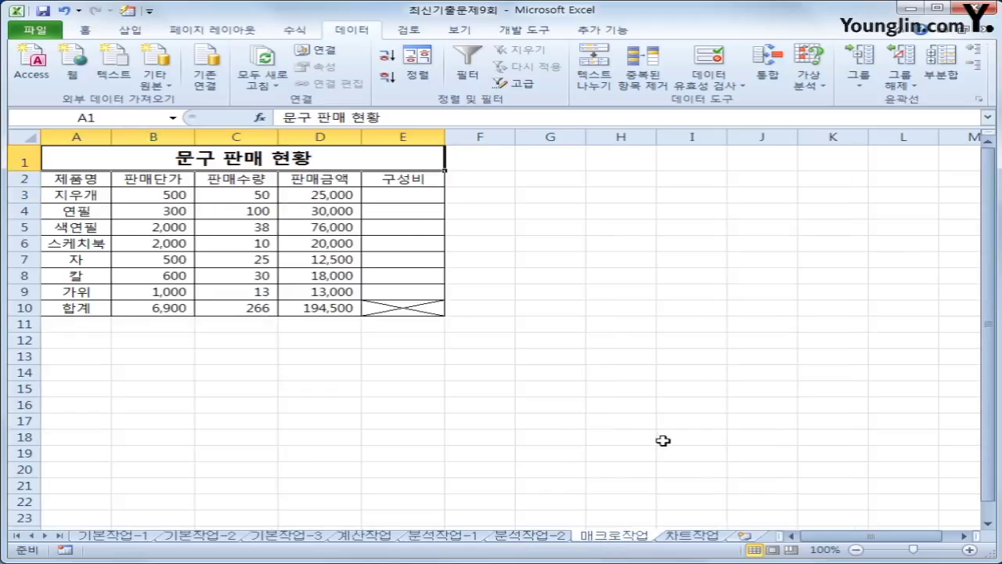
left_click(634, 276)
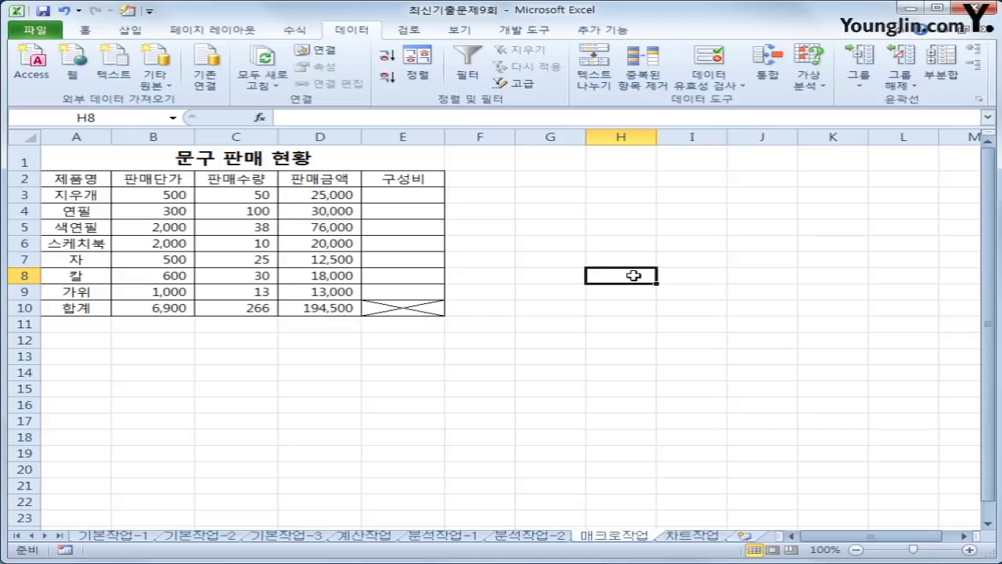
left_click(526, 30)
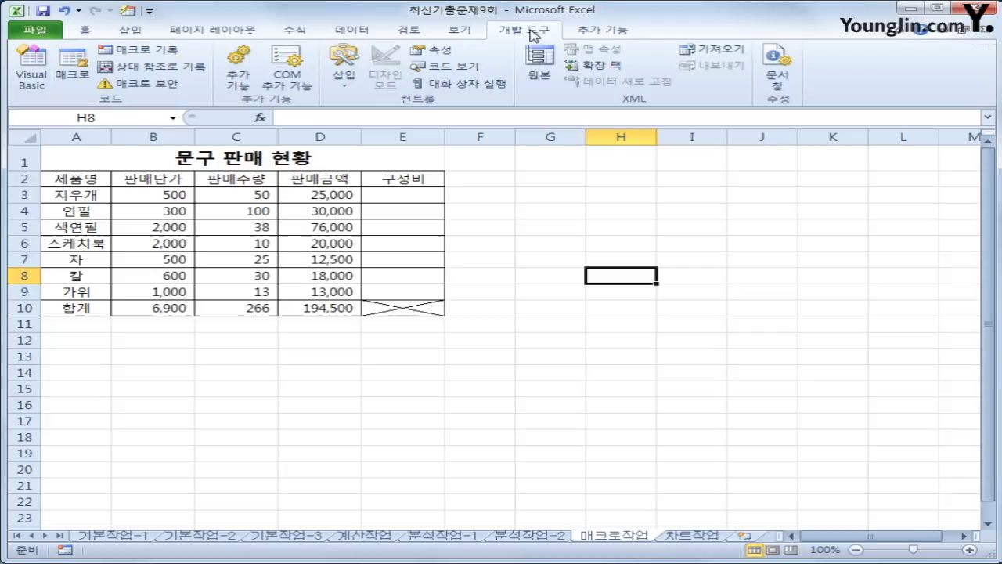
left_click(145, 53)
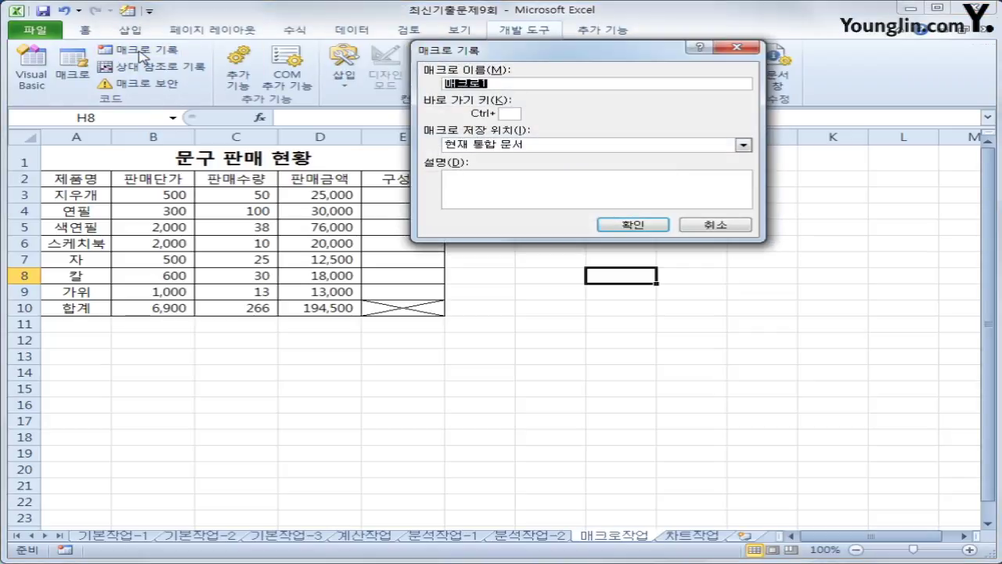
type("rn")
key("BackSpace")
key("BackSpace")
key("Hangul")
type("구성비")
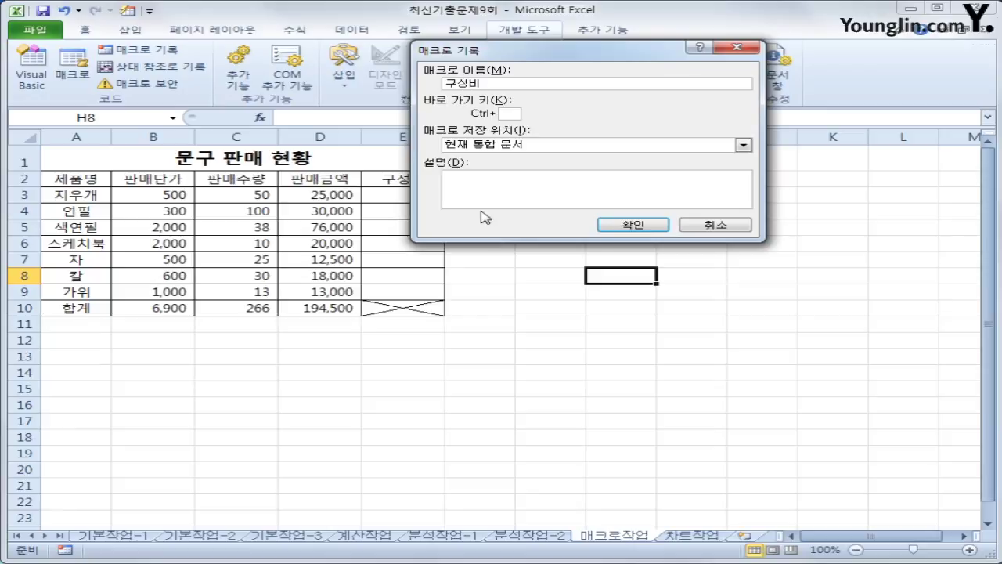
left_click(603, 225)
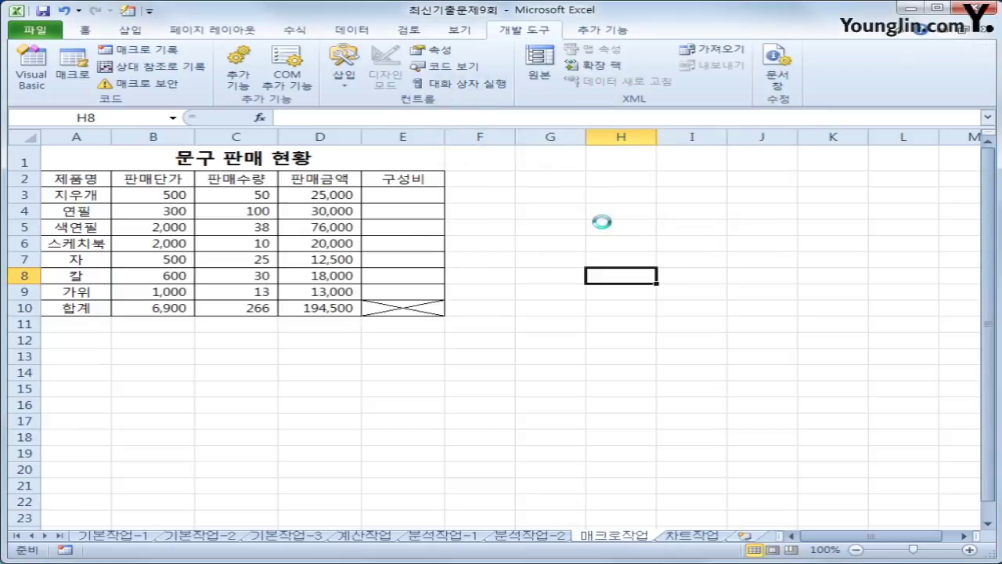
- Enter the formula =D3/$D$10 in cell E3 to compute the first 구성비 from 판매금액 and its 합계
left_click(424, 195)
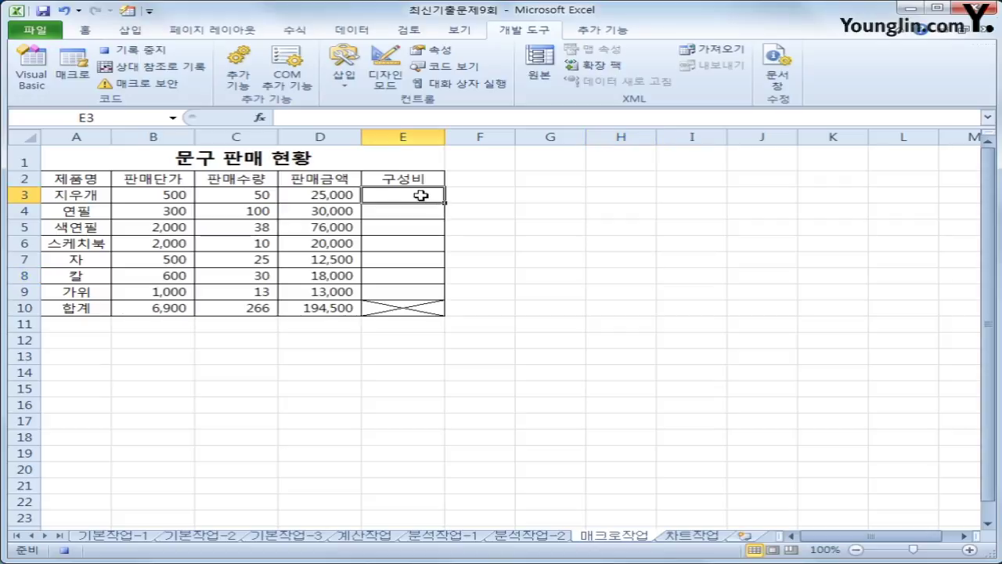
type("=")
key("Left")
type("/")
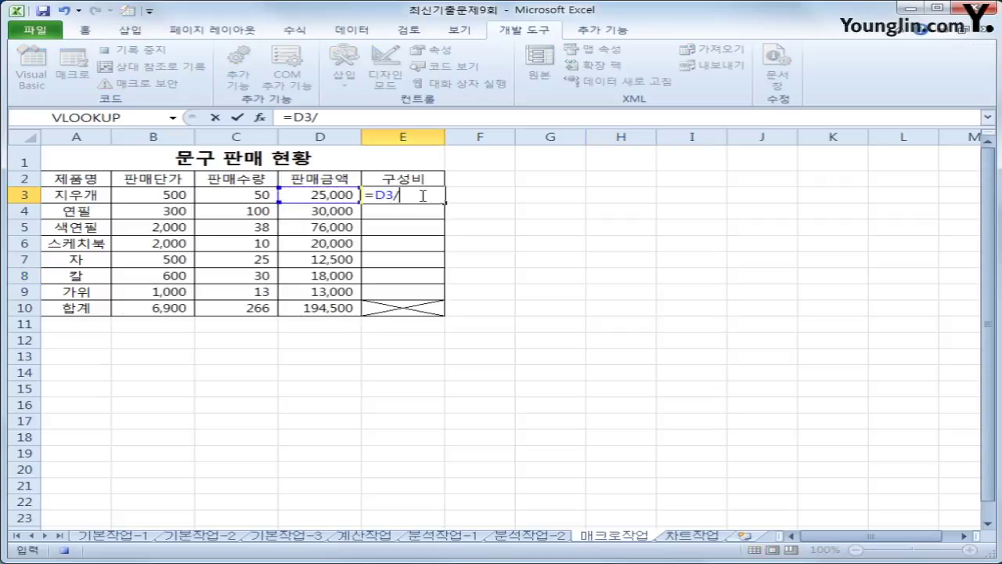
left_click(325, 306)
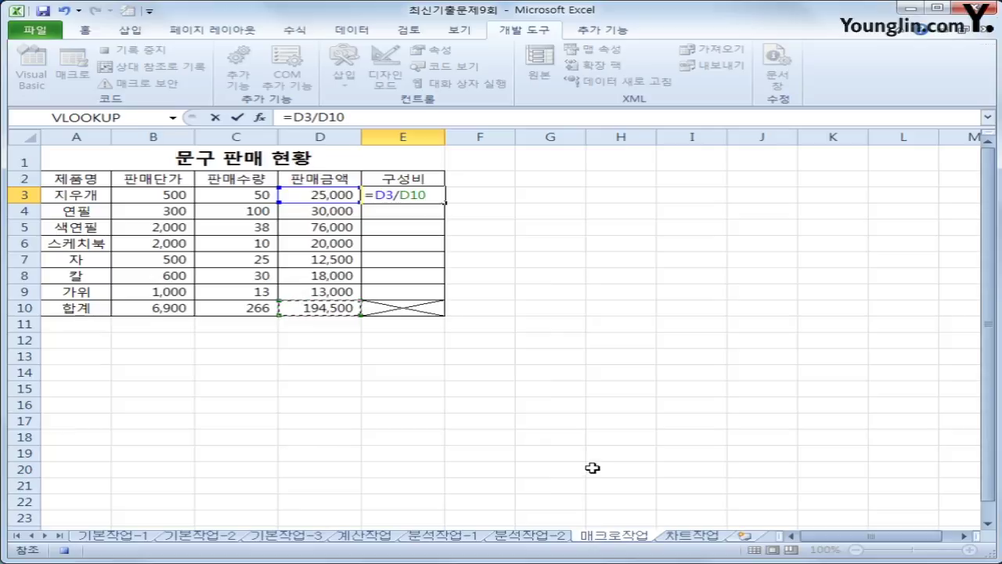
key("F4")
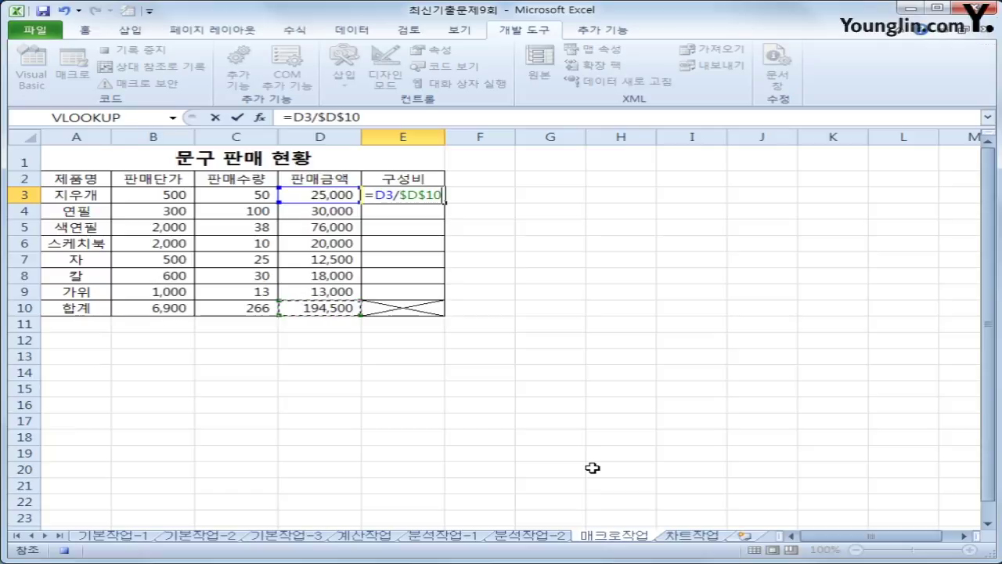
key("Return")
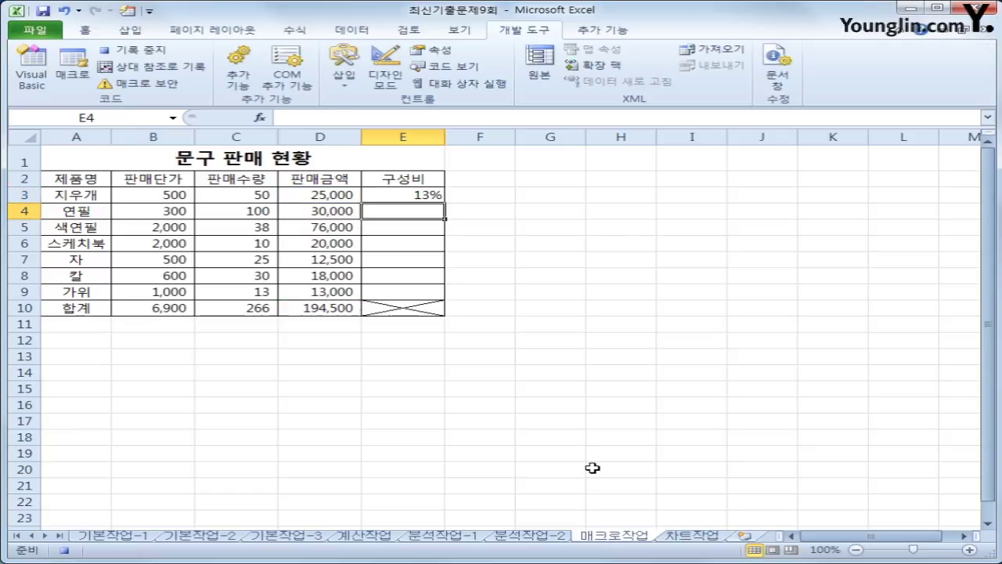
- Fill the E3 구성비 formula down through E9 and stop recording the macro
left_click(423, 196)
left_click_drag(448, 251, 446, 296)
left_click(426, 294)
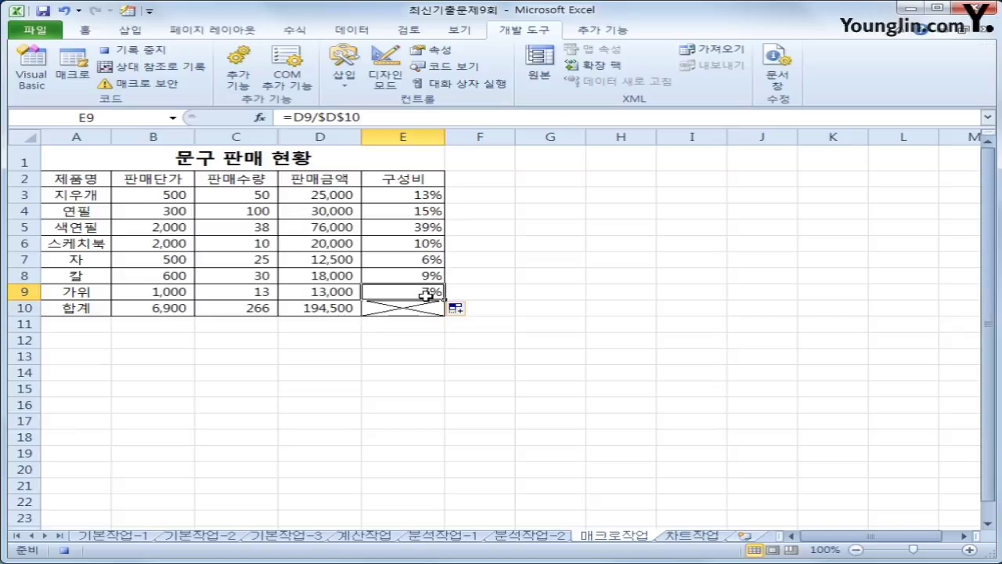
left_click(132, 49)
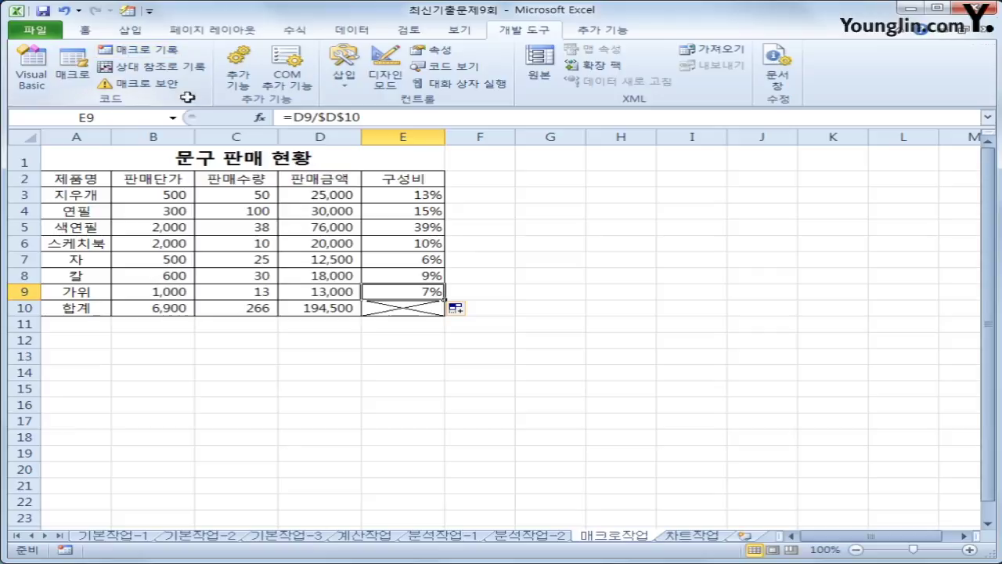
left_click(645, 353)
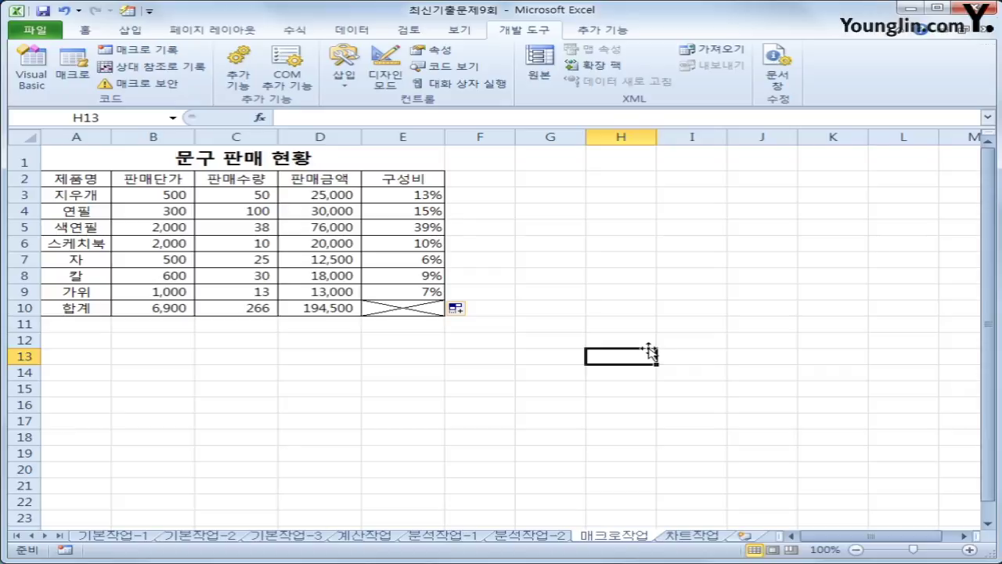
- Insert a smiley face shape (웃는 얼굴) covering cells G2:G4, about 1.75 cm high and 1.91 cm wide
left_click(148, 36)
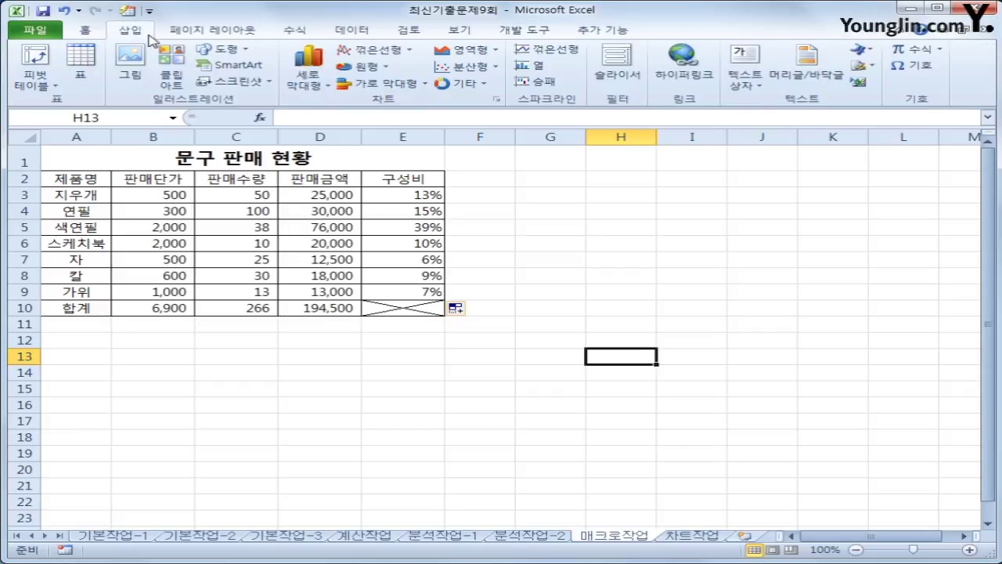
left_click(222, 49)
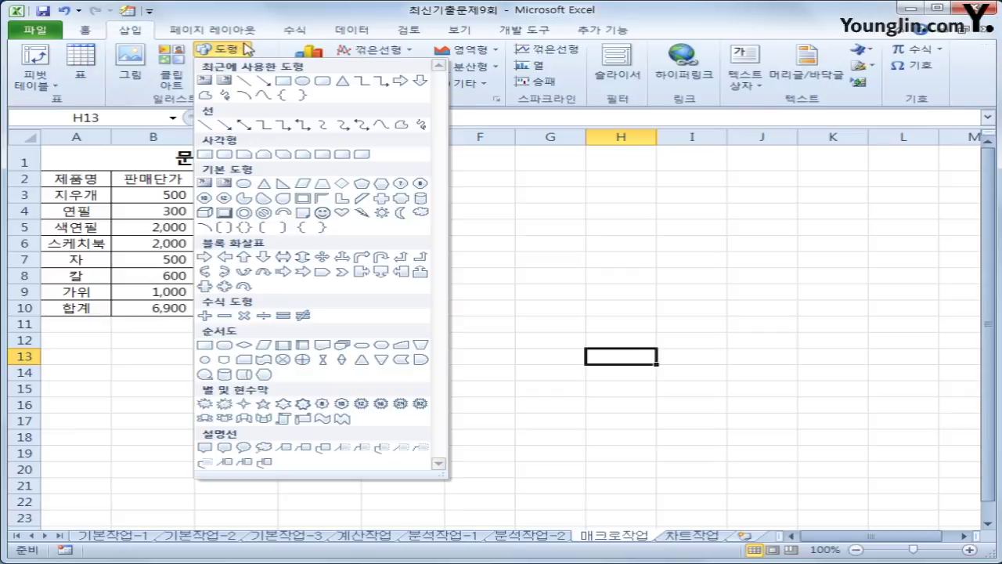
left_click(322, 213)
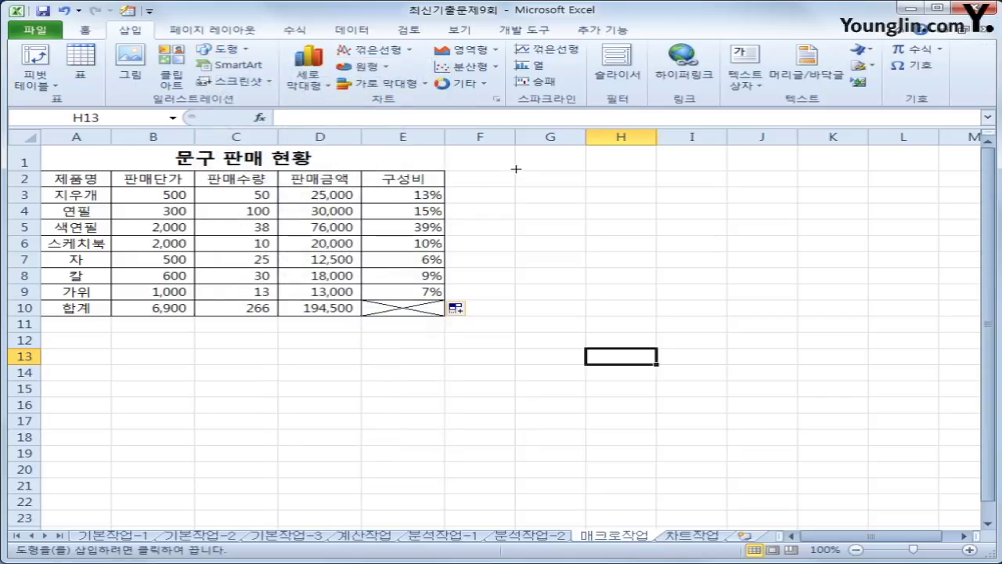
mouse_move(516, 171)
left_mouse_down()
mouse_move(577, 217)
mouse_move(579, 192)
mouse_move(577, 213)
left_mouse_up()
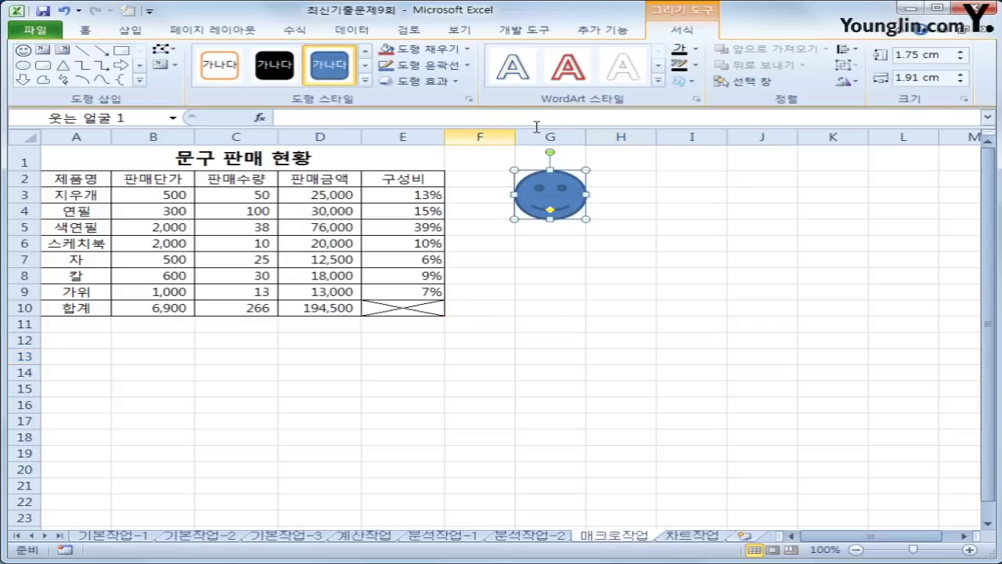
- Assign the 구성비 macro to the smiley face shape and deselect the shape
right_click(556, 201)
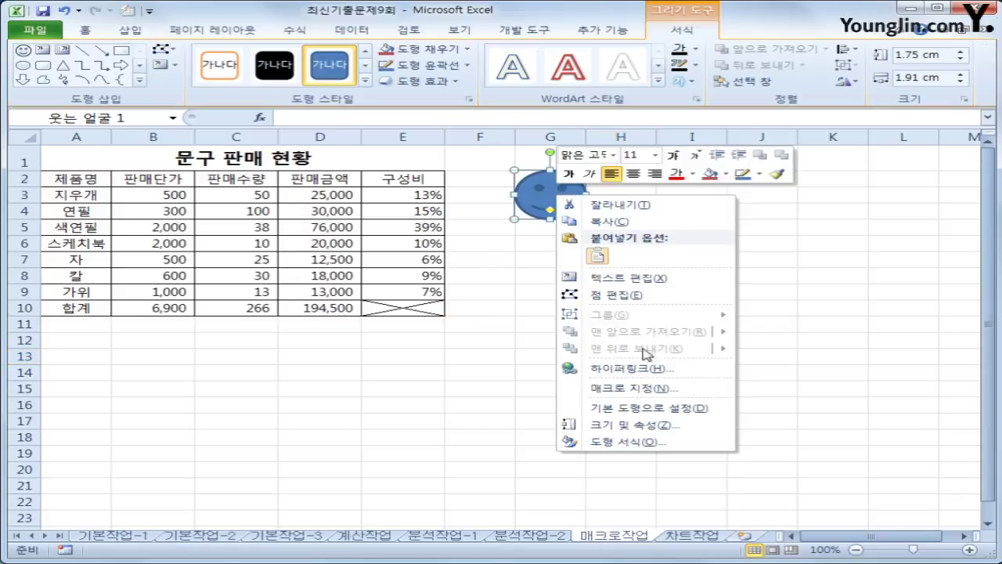
left_click(643, 390)
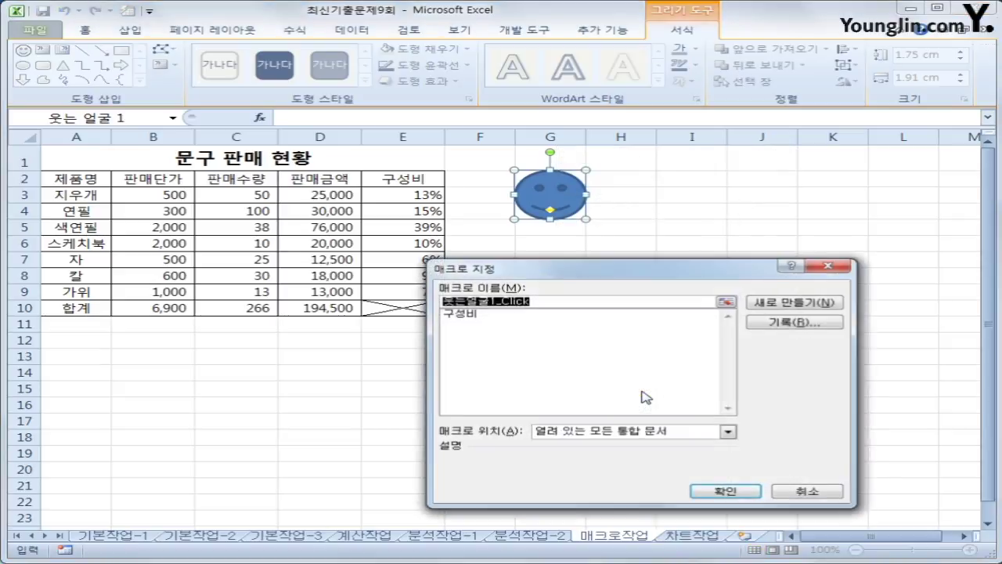
left_click(498, 314)
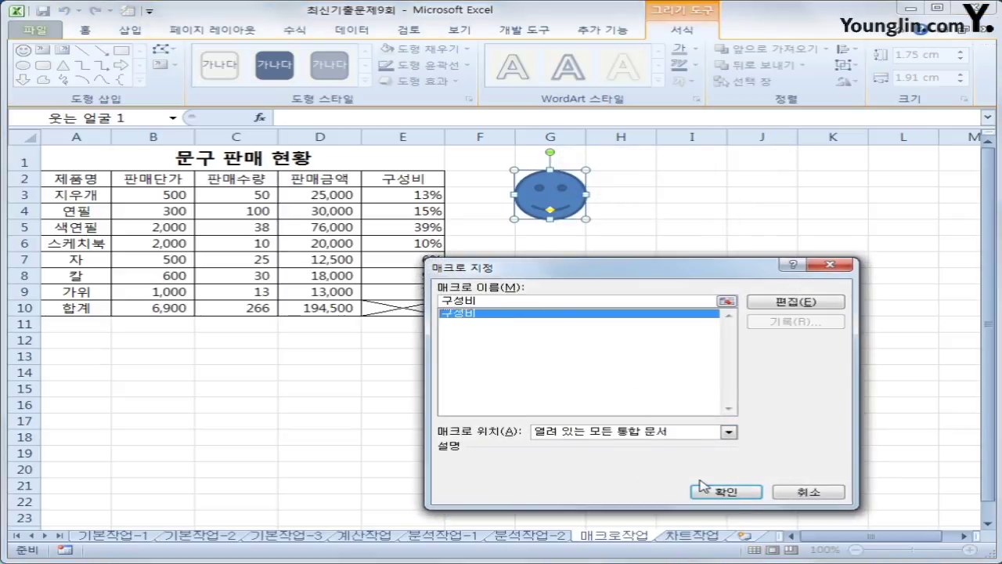
left_click(725, 491)
left_click(800, 445)
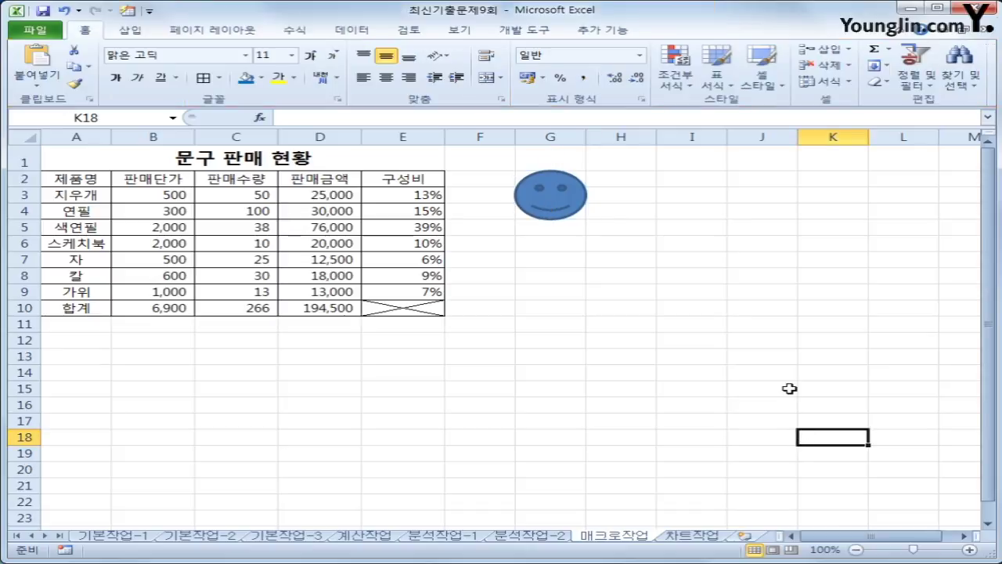
- Start recording a macro named 서식, stored in the current workbook (현재 통합 문서)
left_click(542, 33)
left_click(174, 52)
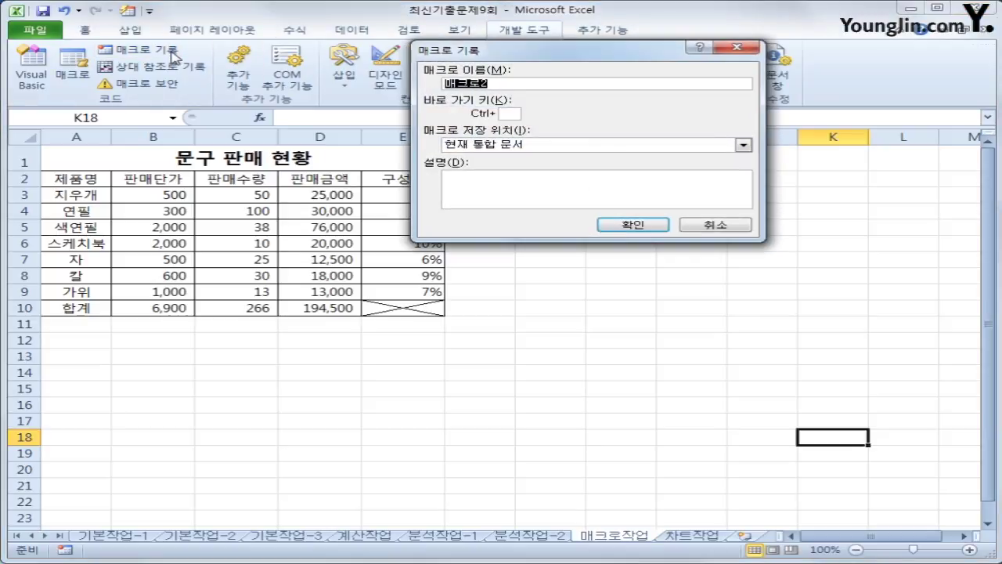
type("서식")
key("Return")
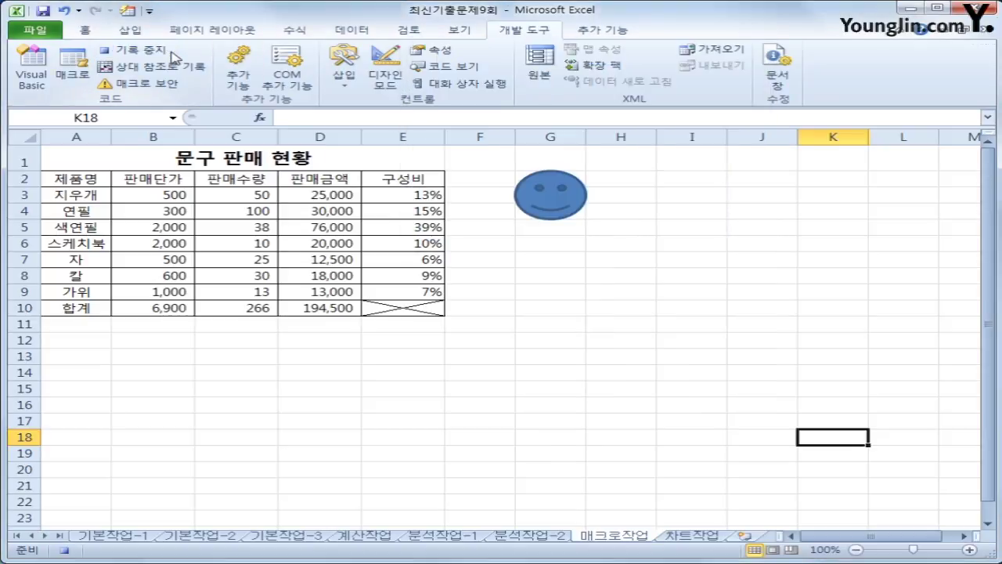
- Apply a yellow fill to the header cells A2:E2 and stop recording the macro
left_click(92, 191)
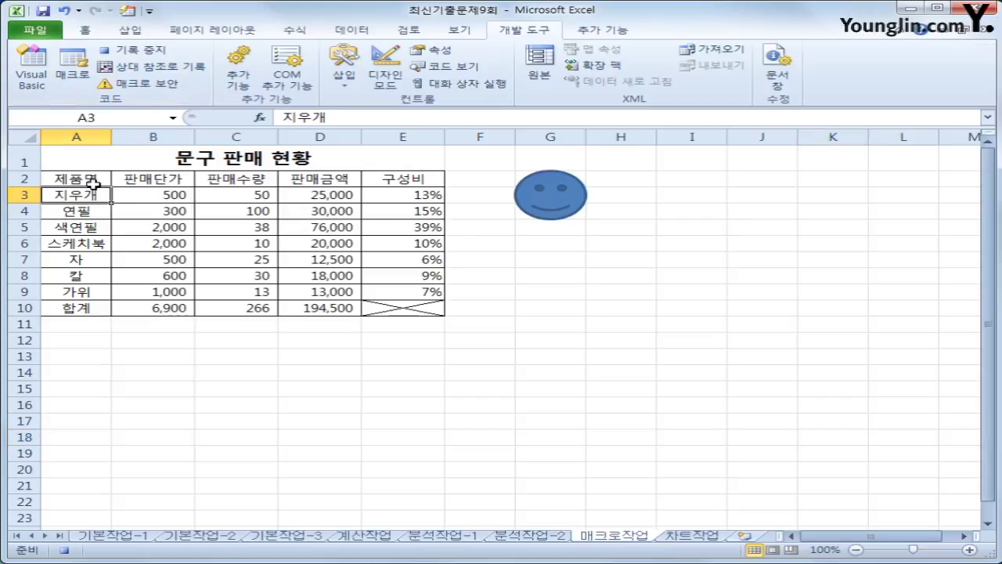
left_click_drag(92, 182, 407, 183)
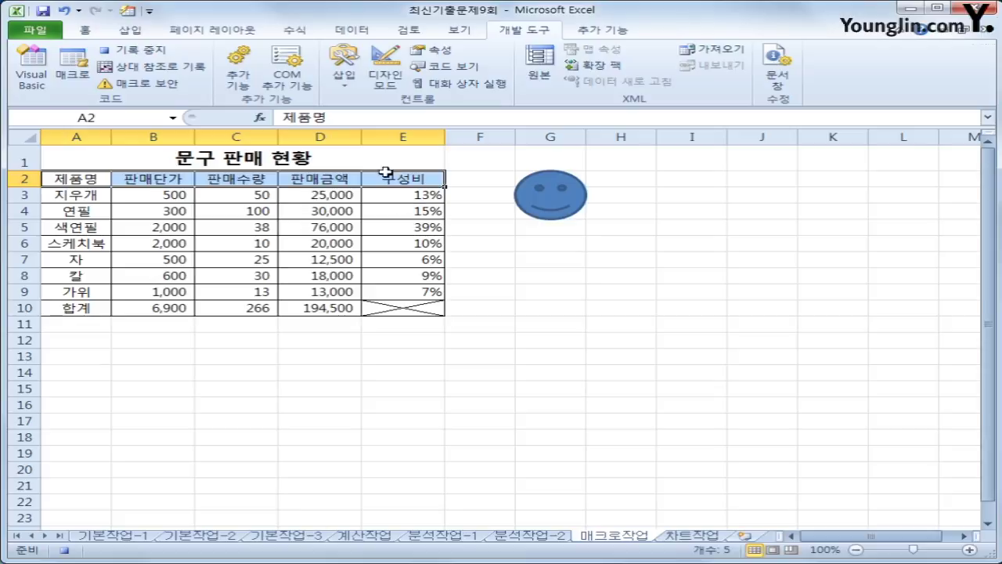
left_click(86, 31)
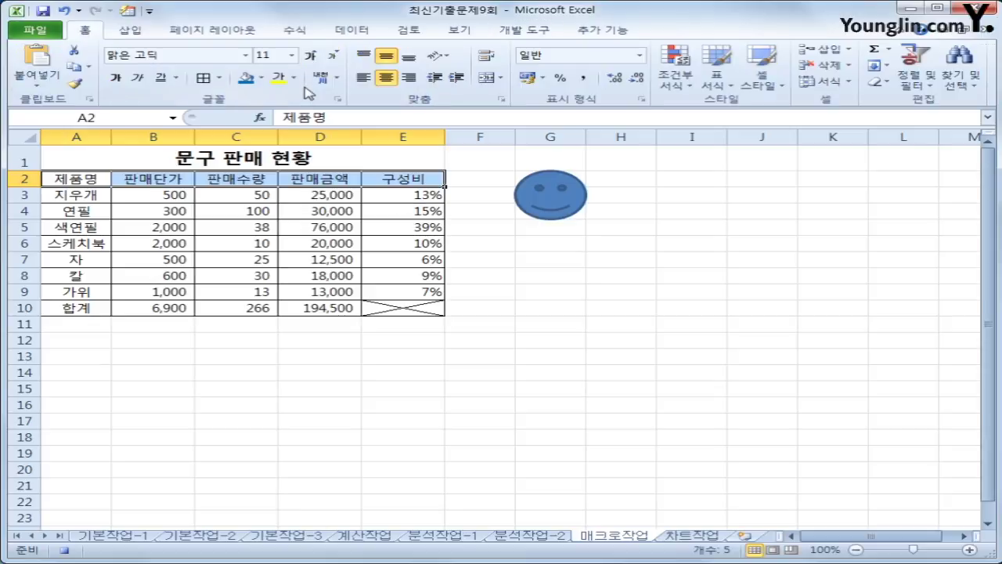
left_click(264, 78)
left_click(294, 187)
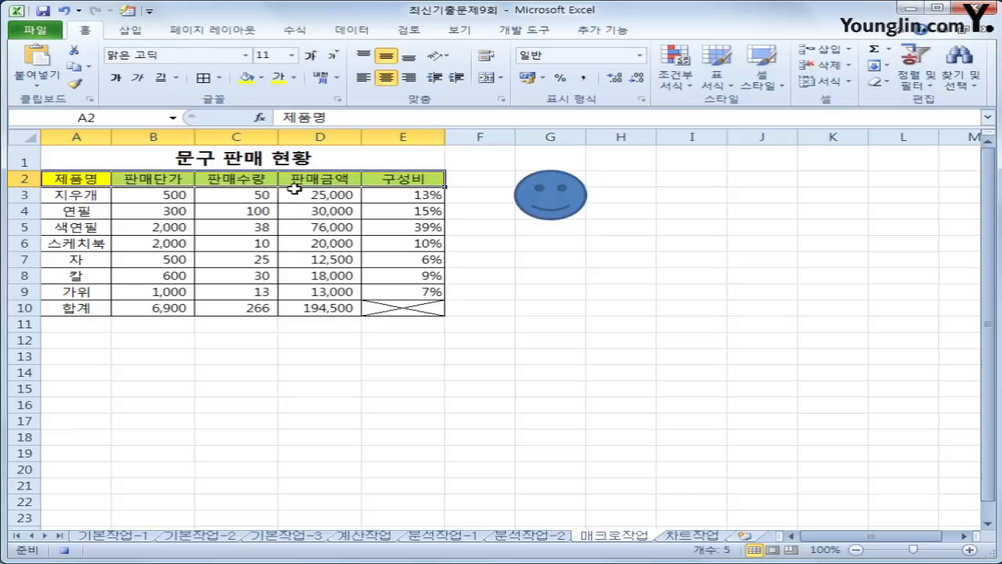
left_click(413, 180)
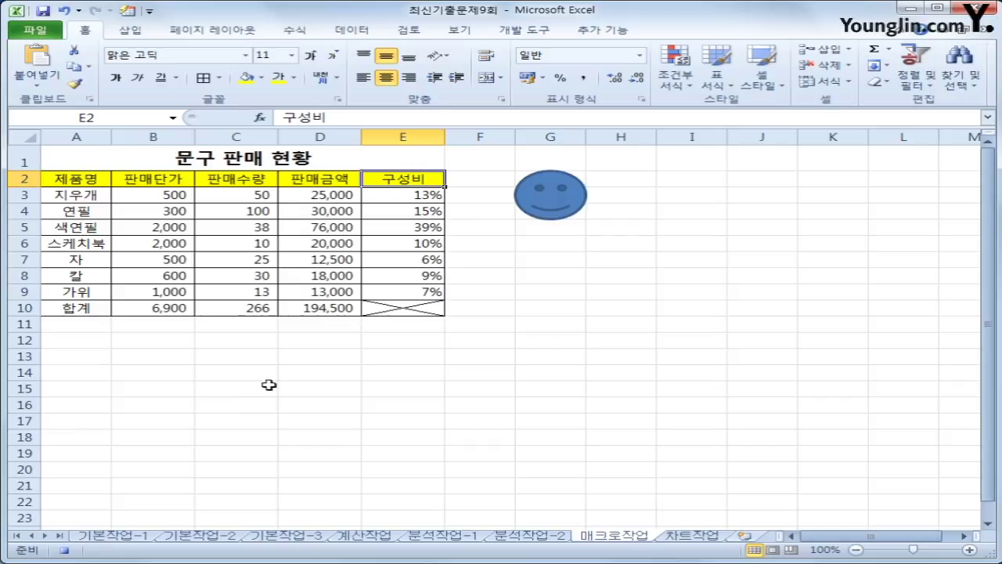
left_click(509, 33)
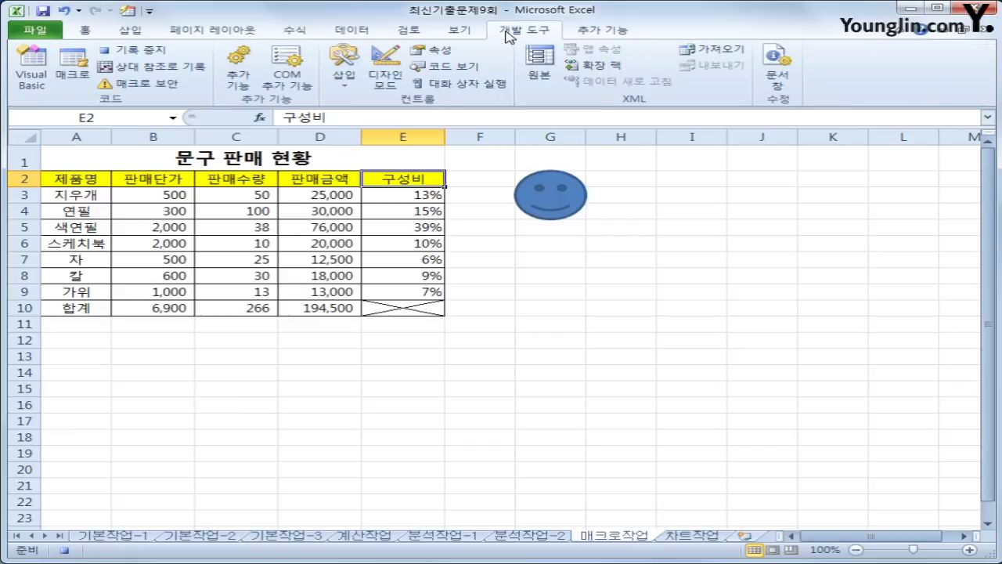
left_click(133, 49)
left_click(675, 405)
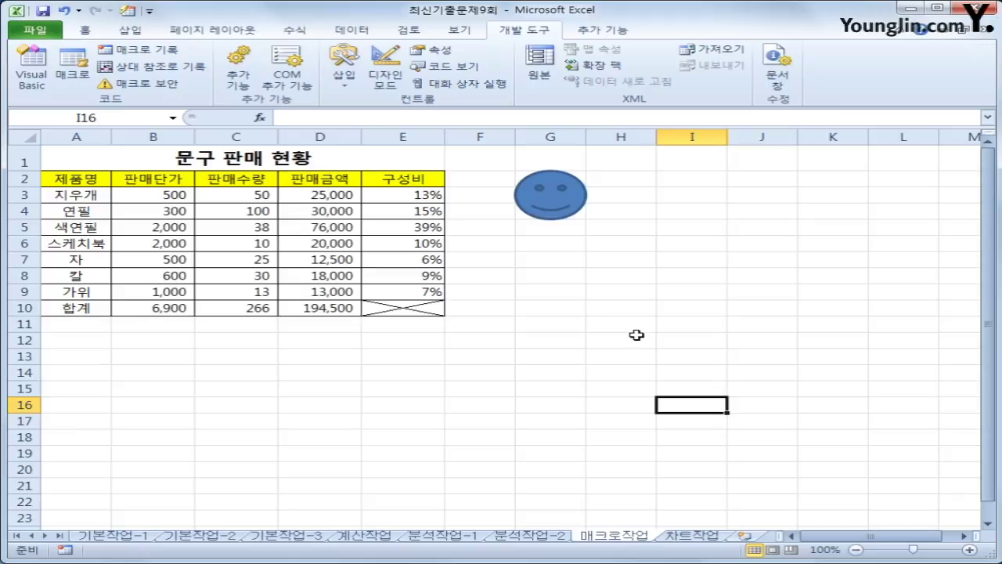
- Insert a moon shape (달) covering cells G6:G8, about 1.75 cm high and 1.91 cm wide
left_click(130, 30)
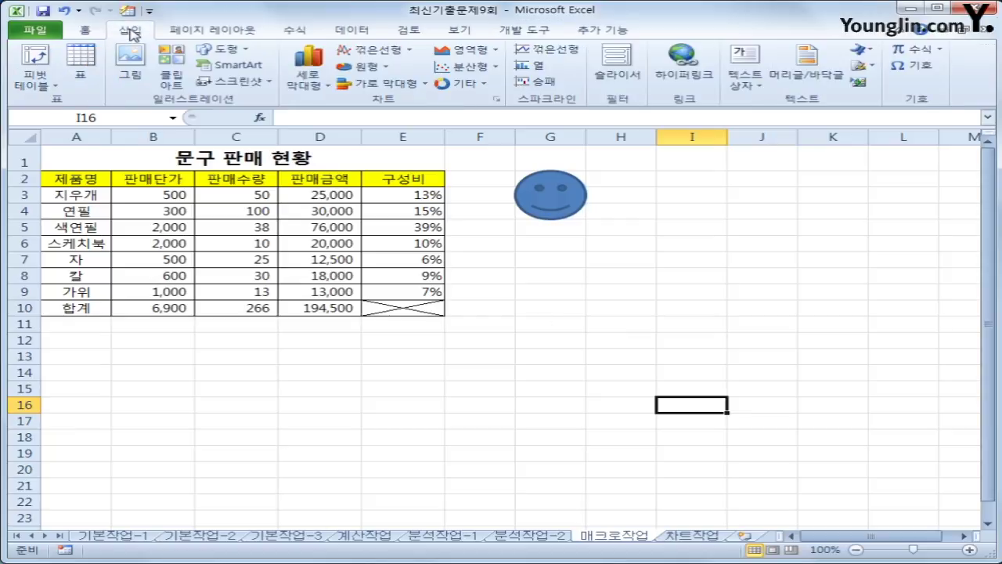
left_click(239, 55)
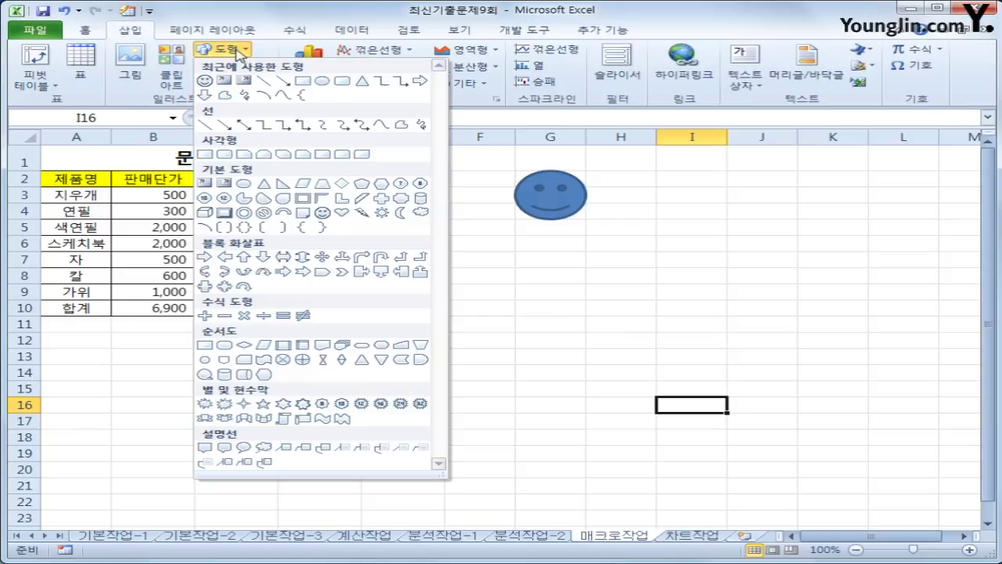
left_click(404, 218)
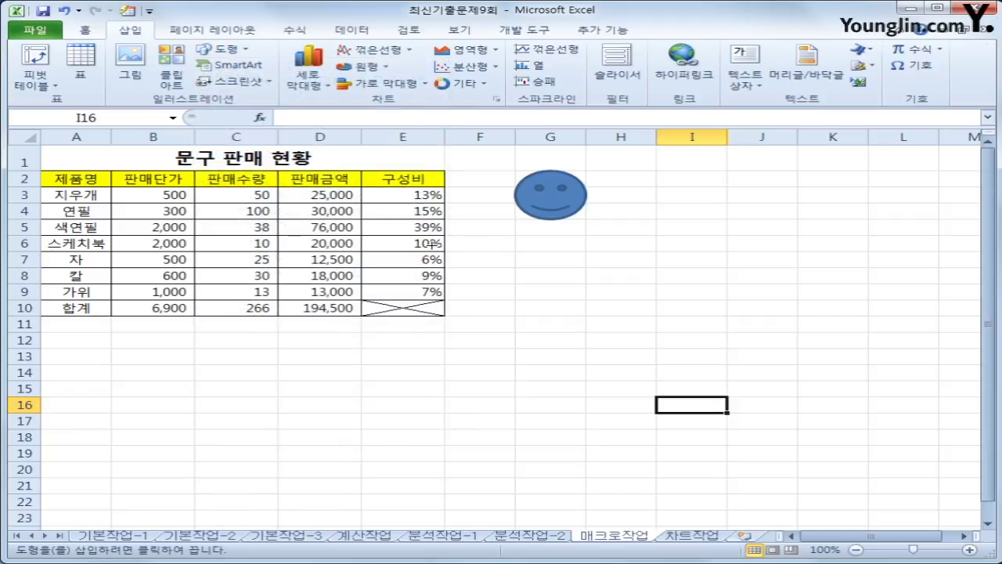
mouse_move(515, 235)
left_mouse_down()
mouse_move(571, 253)
mouse_move(553, 251)
mouse_move(548, 269)
mouse_move(559, 284)
mouse_move(586, 285)
left_mouse_up()
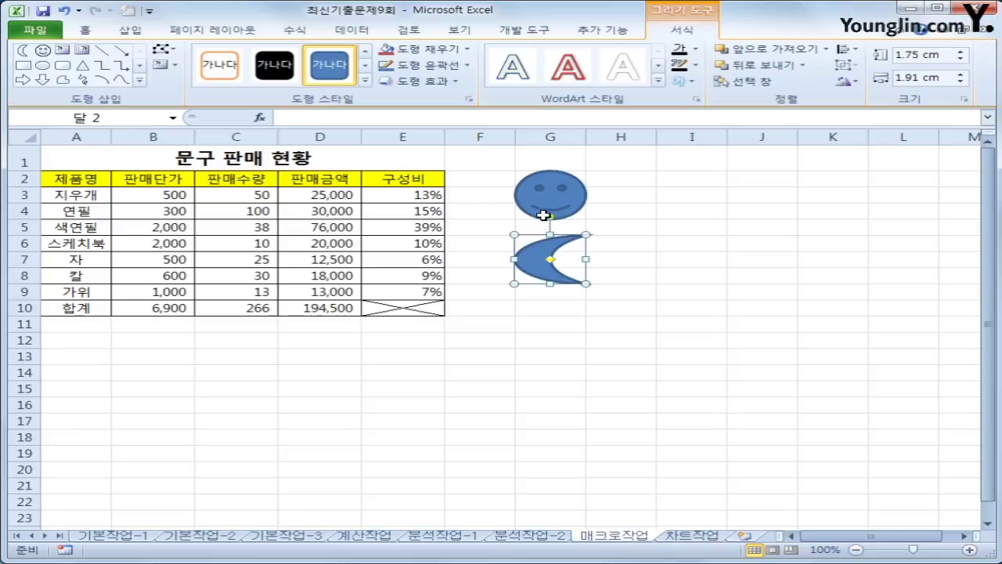
- Assign the 서식 macro to the moon shape and deselect the shape
right_click(547, 247)
left_click(619, 440)
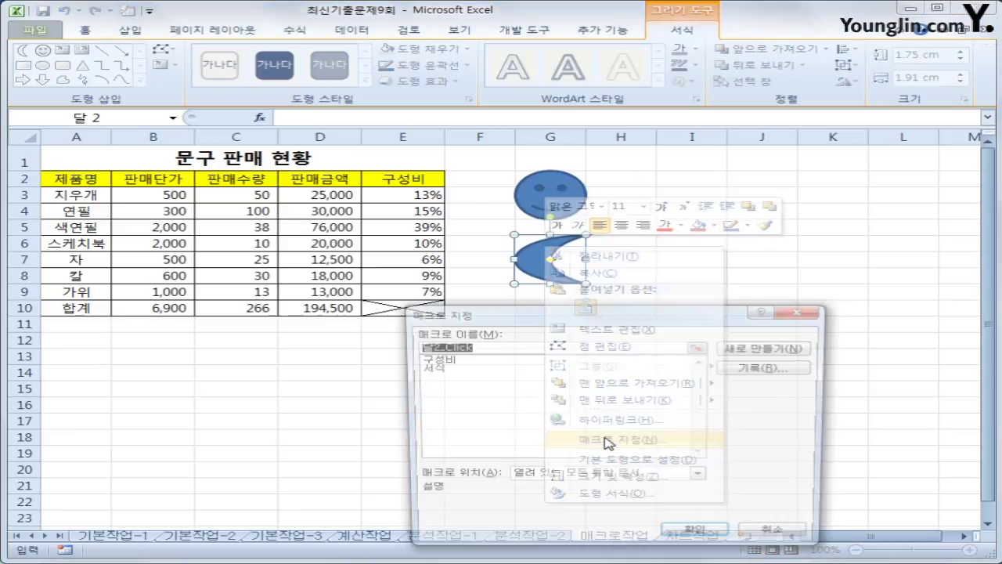
left_click(464, 368)
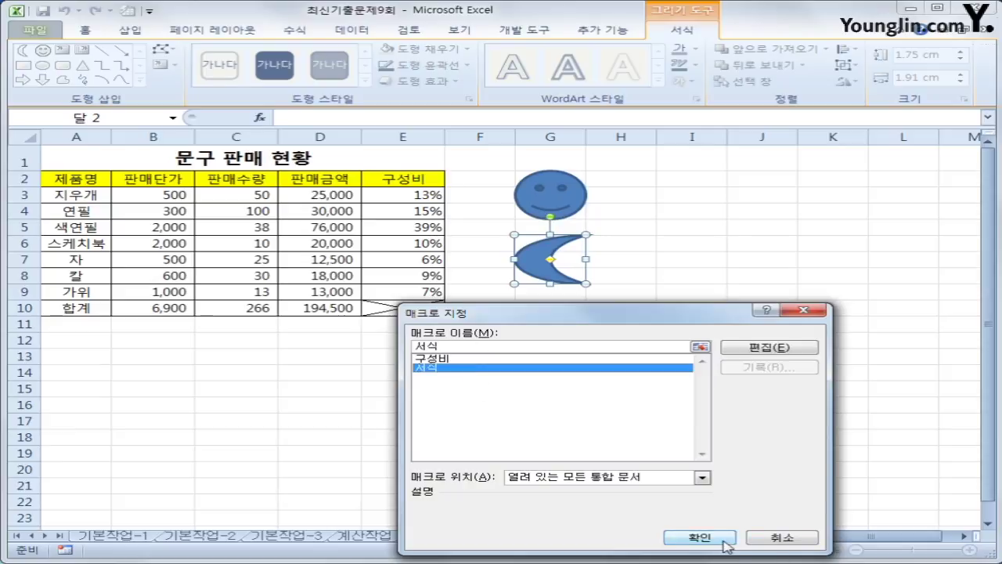
left_click(699, 537)
left_click(761, 423)
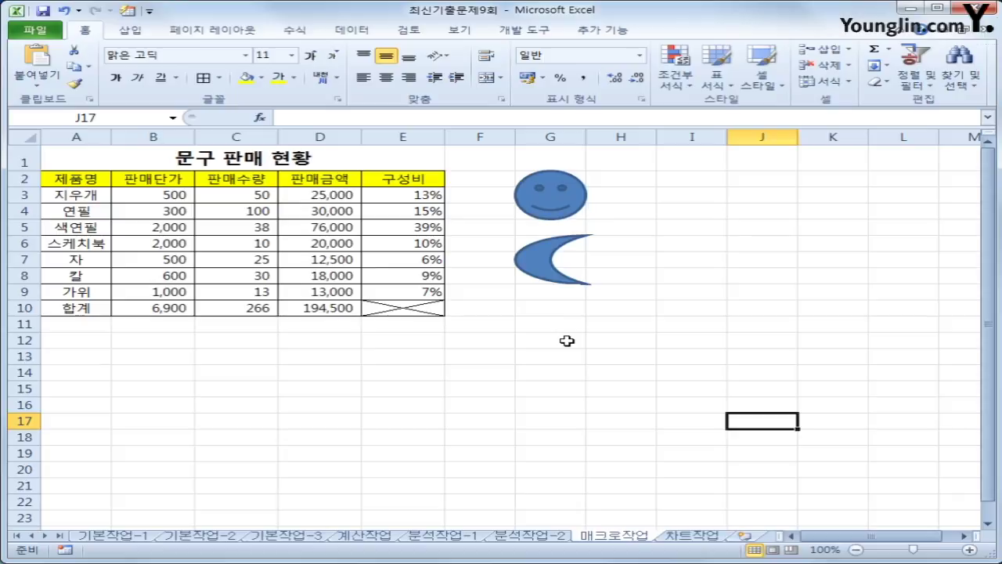
- Switch to the 차트작업 sheet and look over the 월별 부서별 영업실적 table and the area below it
left_click(691, 535)
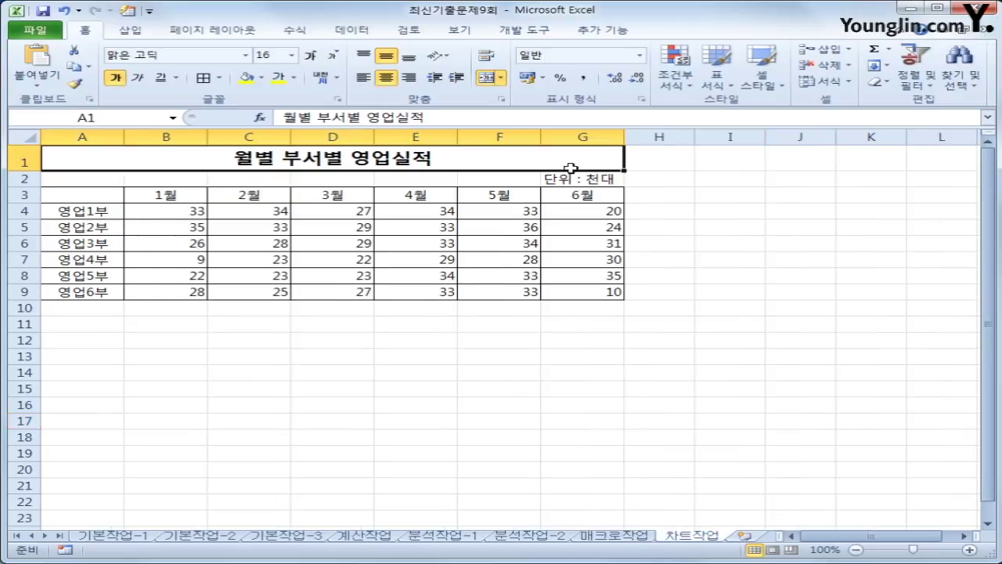
scroll(624, 366, "down", 2)
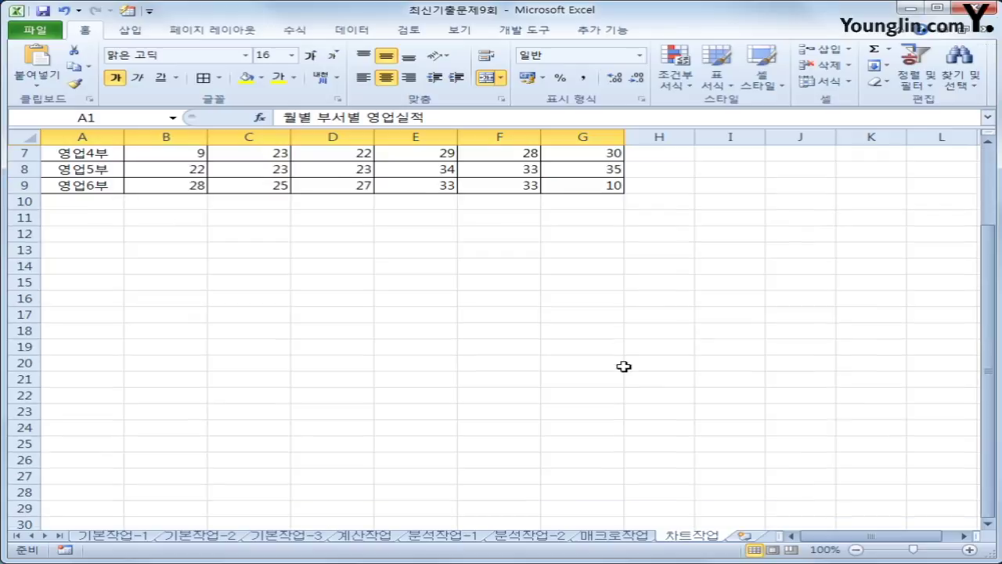
scroll(624, 367, "up", 2)
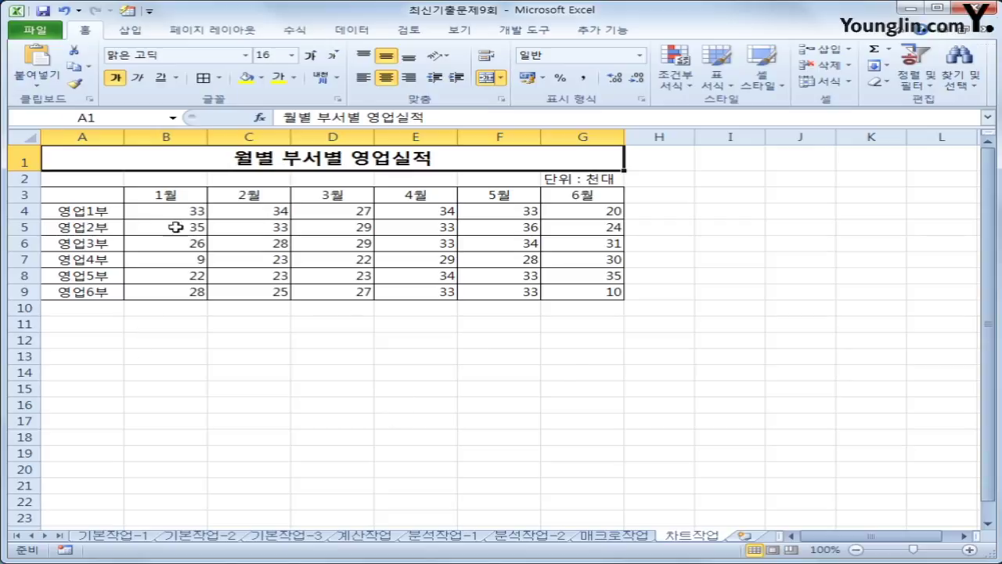
- Insert a clustered cylinder chart (묶은 원통형) from the ranges A3:A9, C3:C9 and E3:E9
left_click(80, 218)
left_click_drag(83, 194, 95, 305)
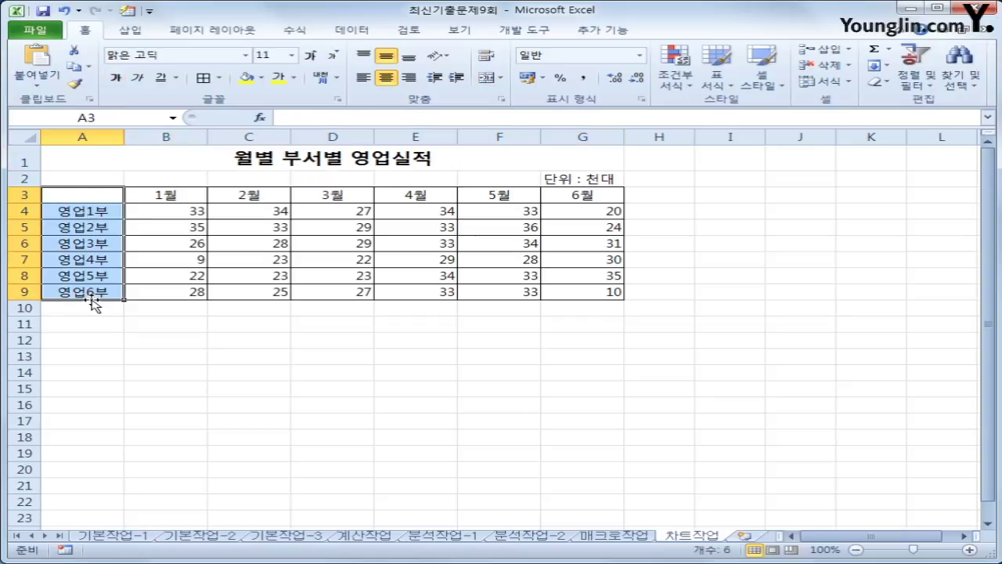
left_click(270, 194, "ctrl")
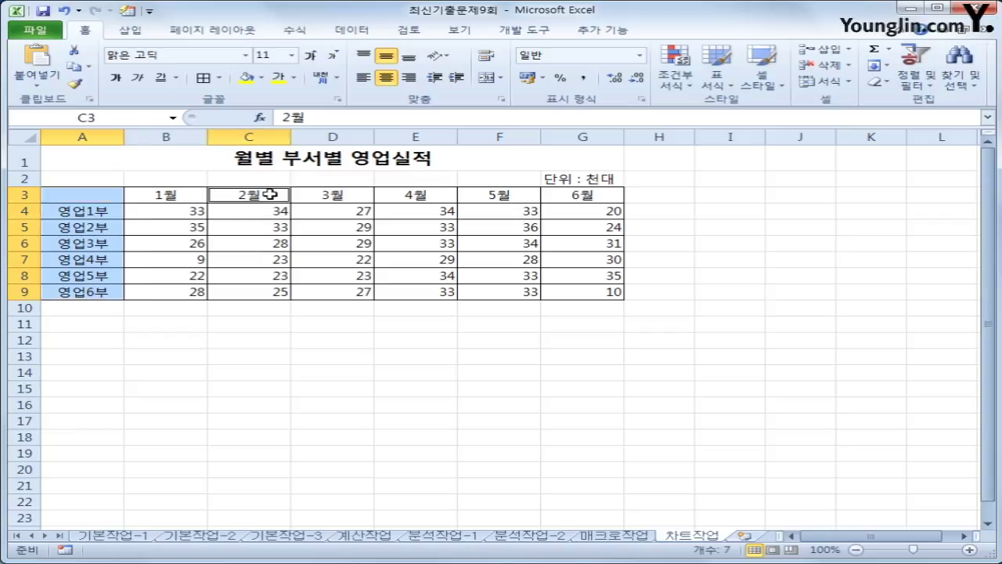
left_click_drag(269, 194, 252, 288)
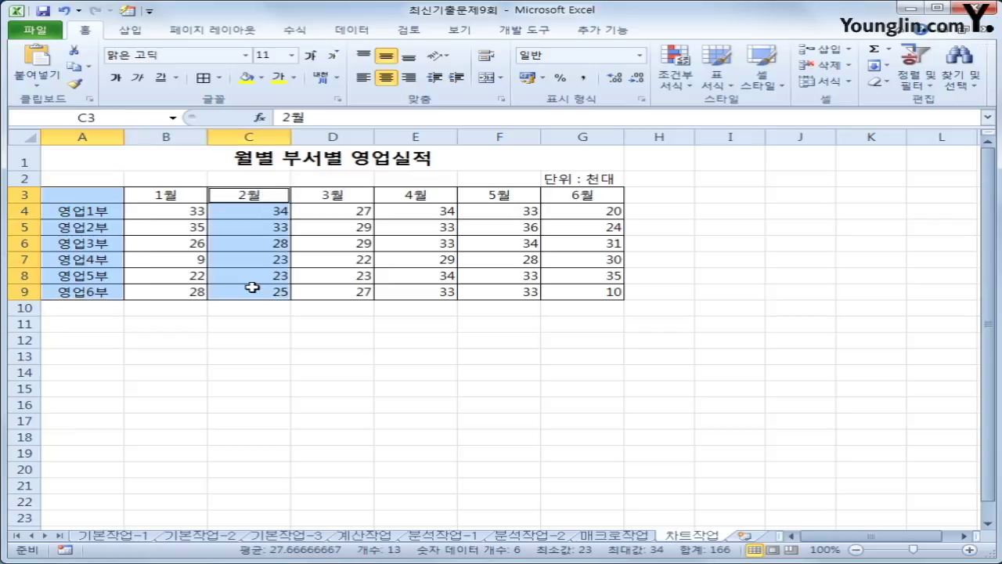
left_click_drag(435, 195, 412, 291)
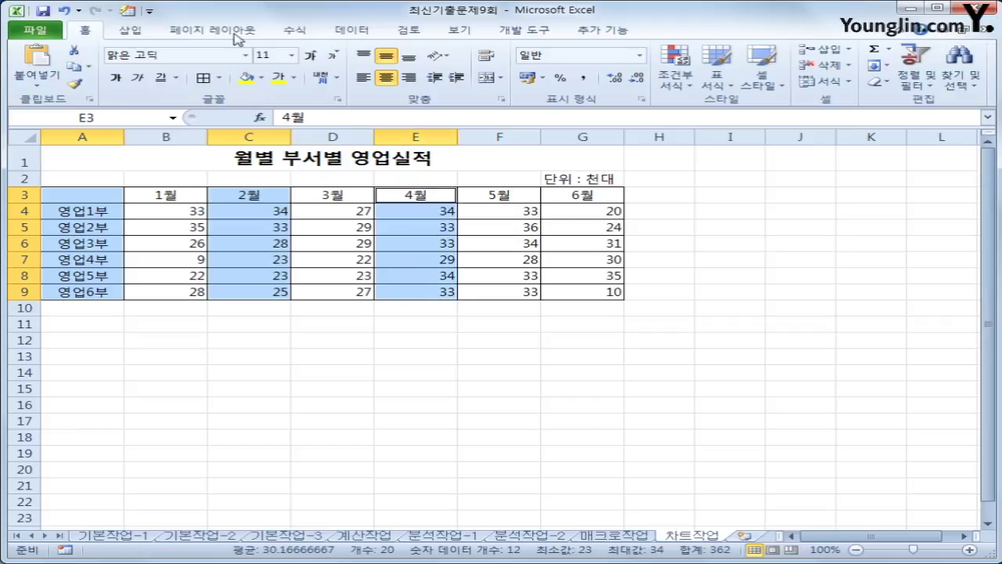
left_click(123, 34)
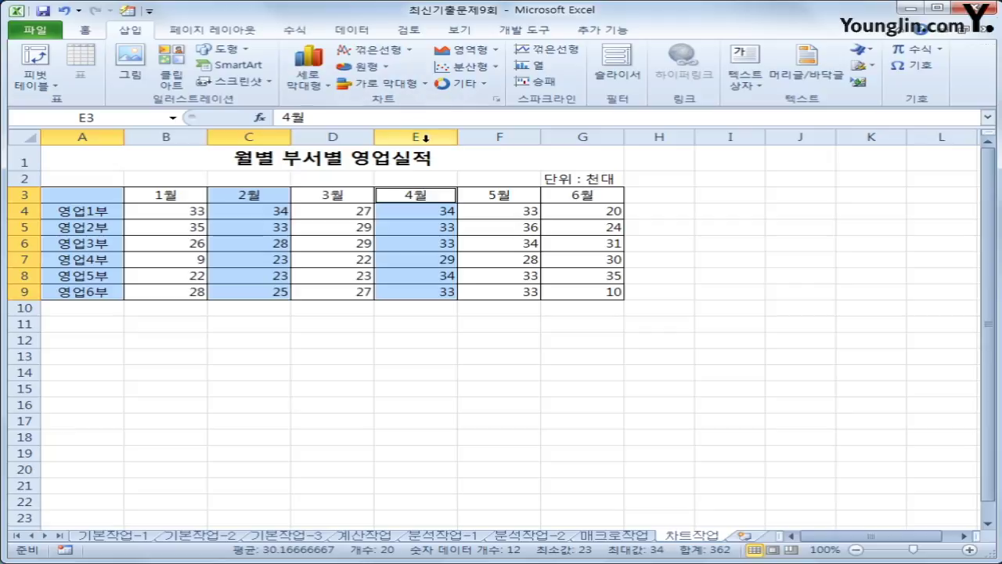
left_click(326, 90)
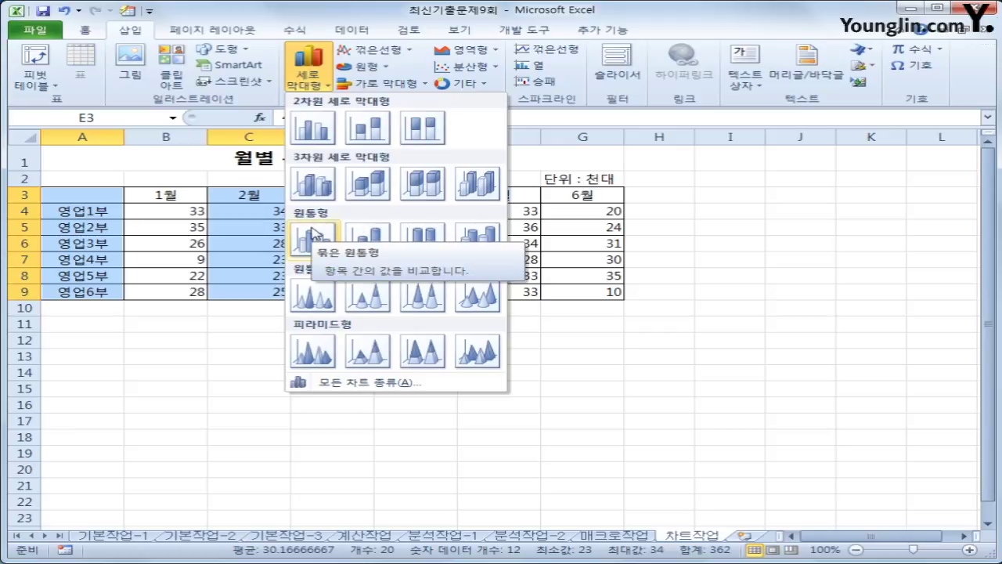
left_click(313, 237)
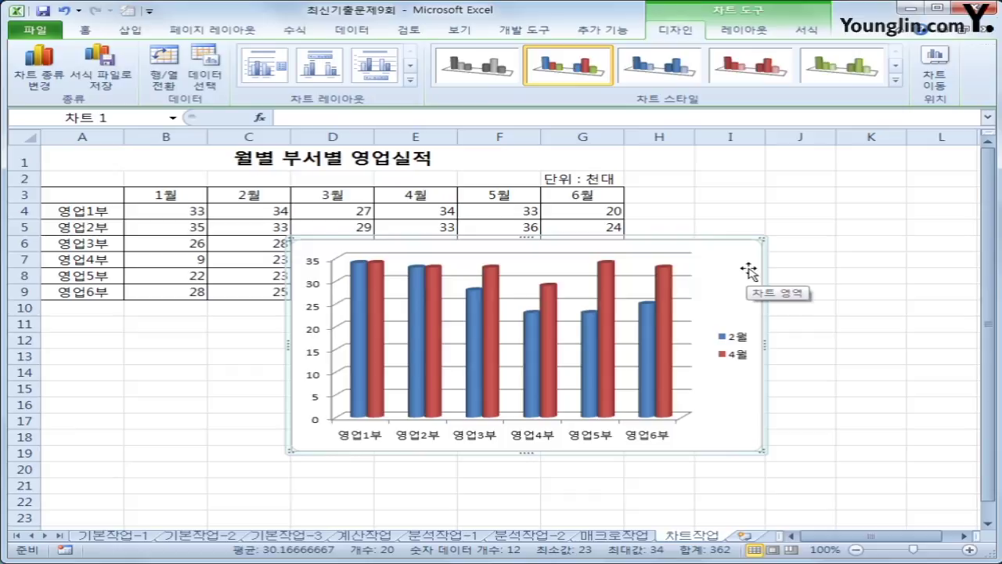
- Move the chart below the table and resize it to cover the range A12:H26
left_click_drag(750, 268, 123, 361)
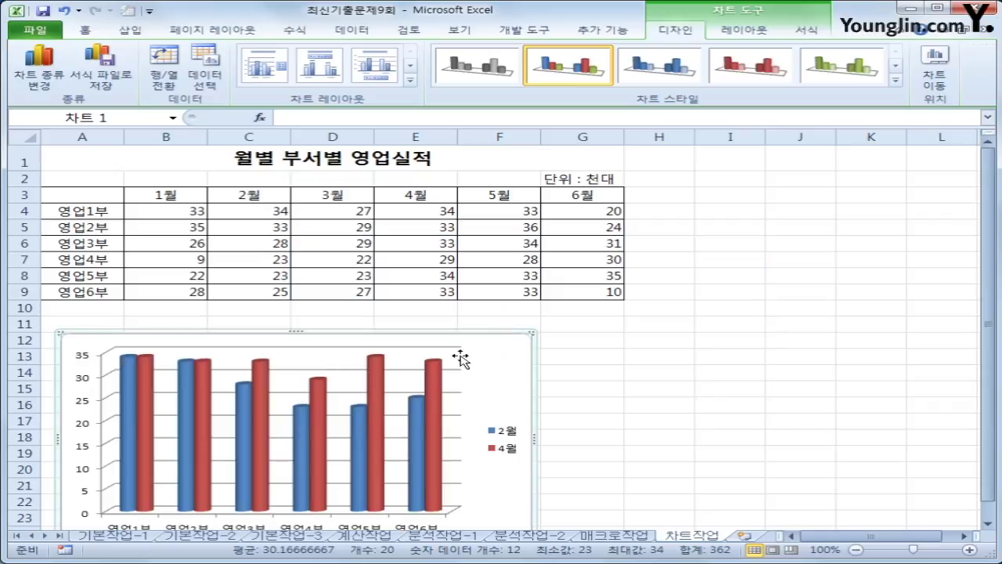
left_click_drag(473, 365, 447, 369)
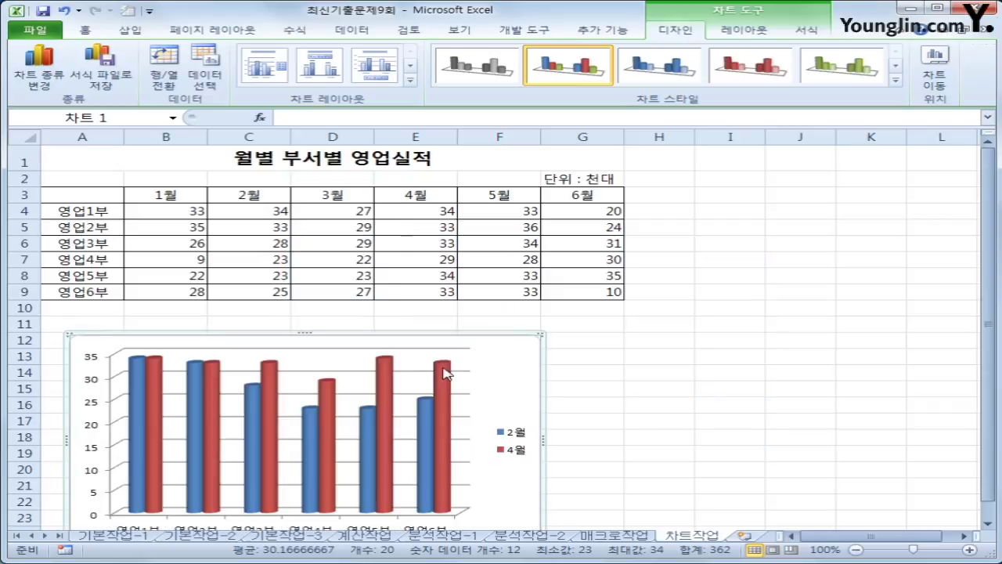
scroll(532, 336, "down", 4)
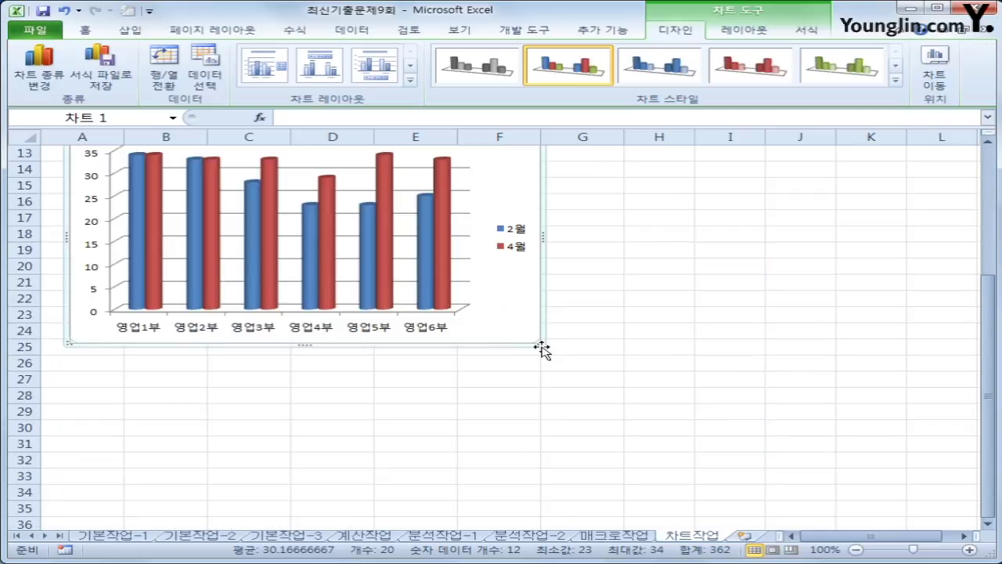
left_click_drag(539, 342, 492, 329)
scroll(493, 329, "up", 3)
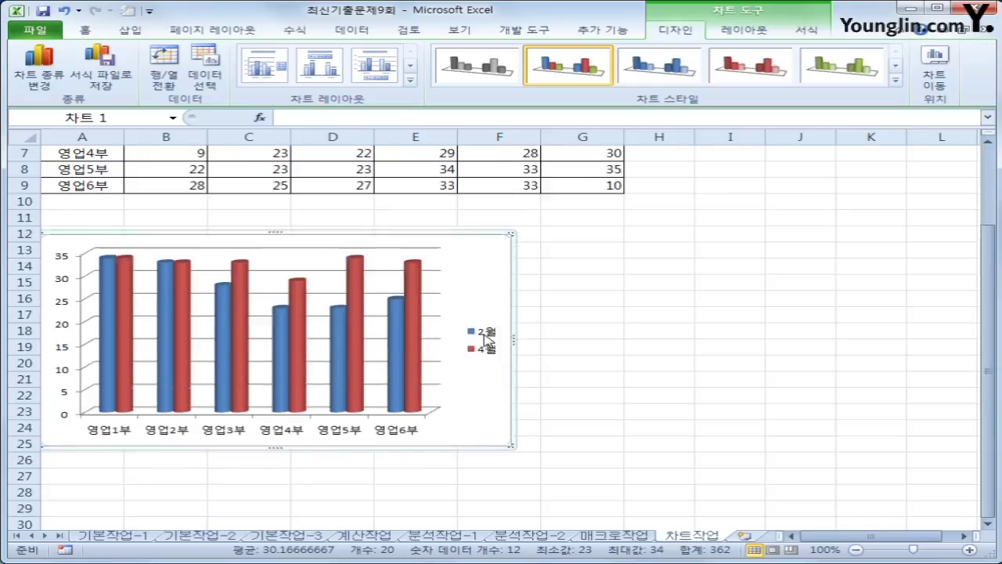
left_click_drag(459, 295, 487, 287)
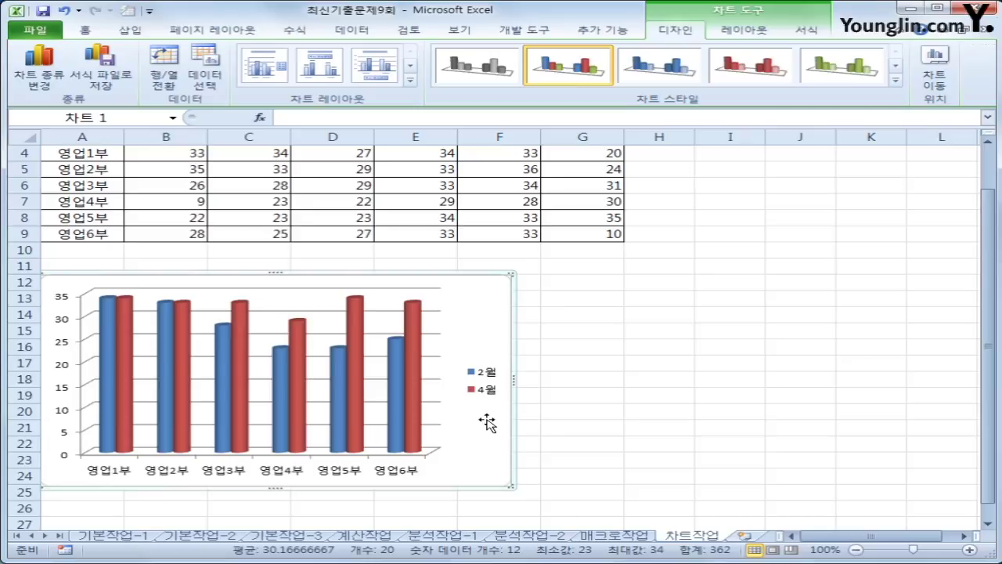
scroll(487, 423, "down", 2)
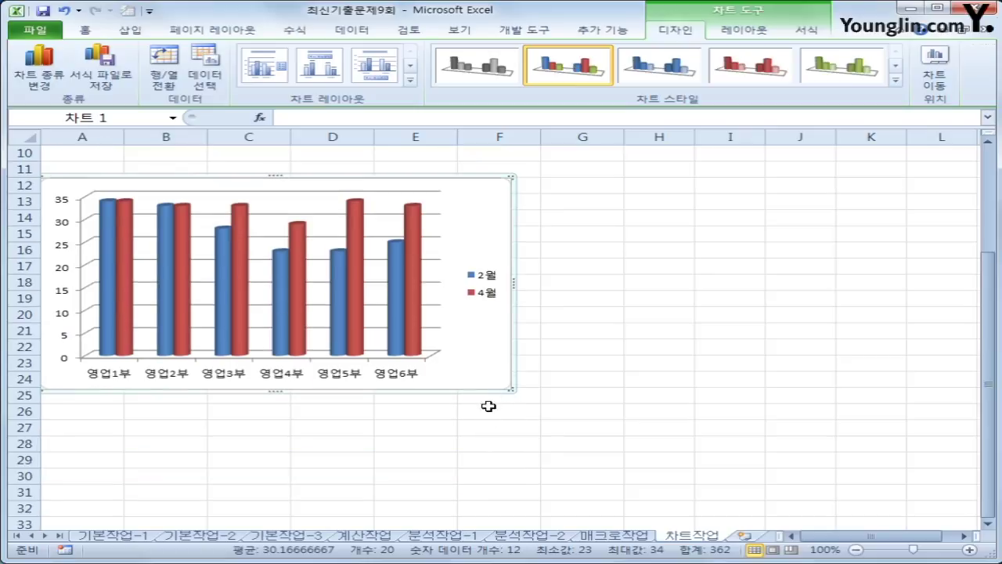
left_click_drag(509, 388, 676, 417)
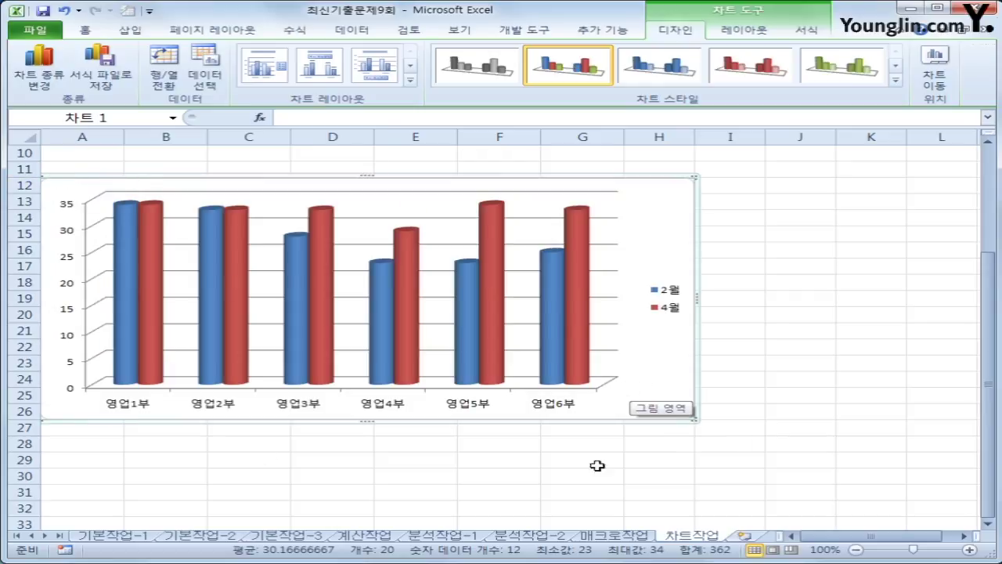
- Add a chart title above the plot reading "부서별 2, 4월 영업 실적"
left_click(761, 31)
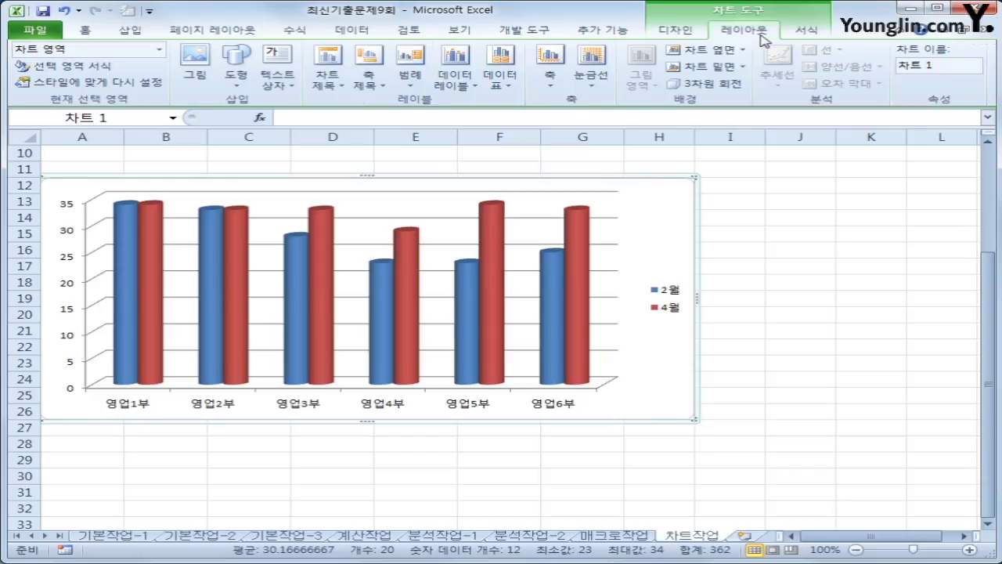
left_click(335, 85)
left_click(394, 205)
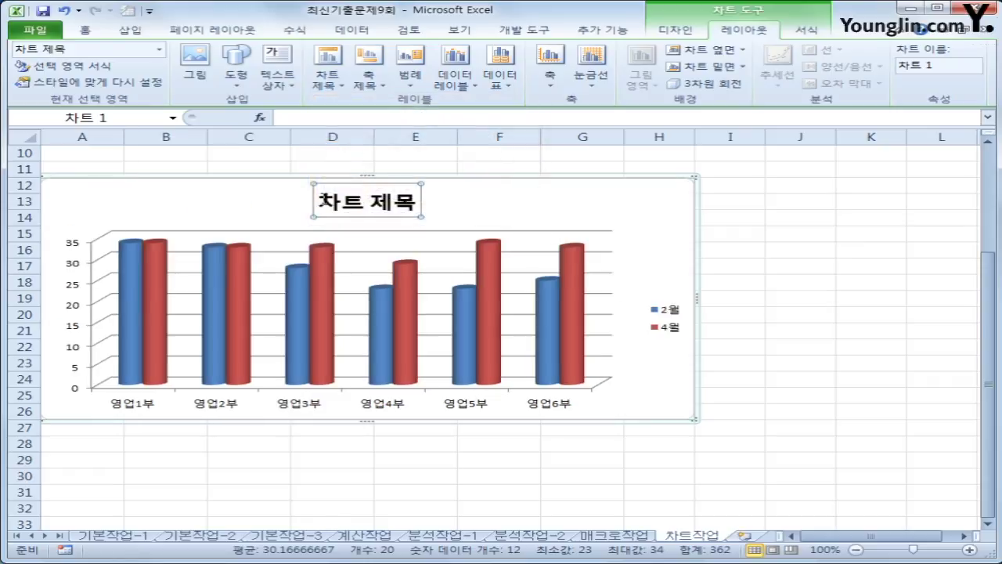
left_click_drag(318, 201, 419, 201)
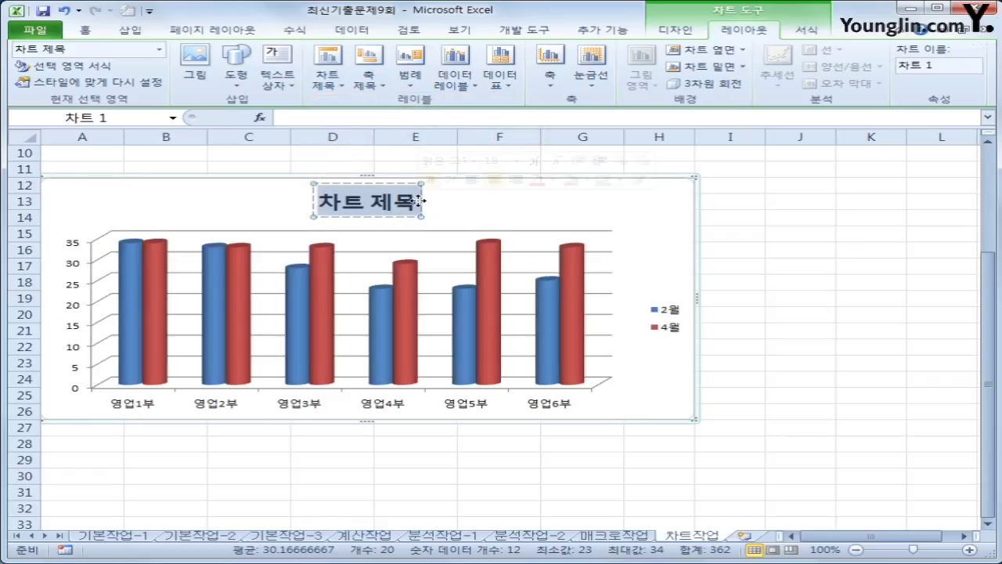
type("부서별 2")
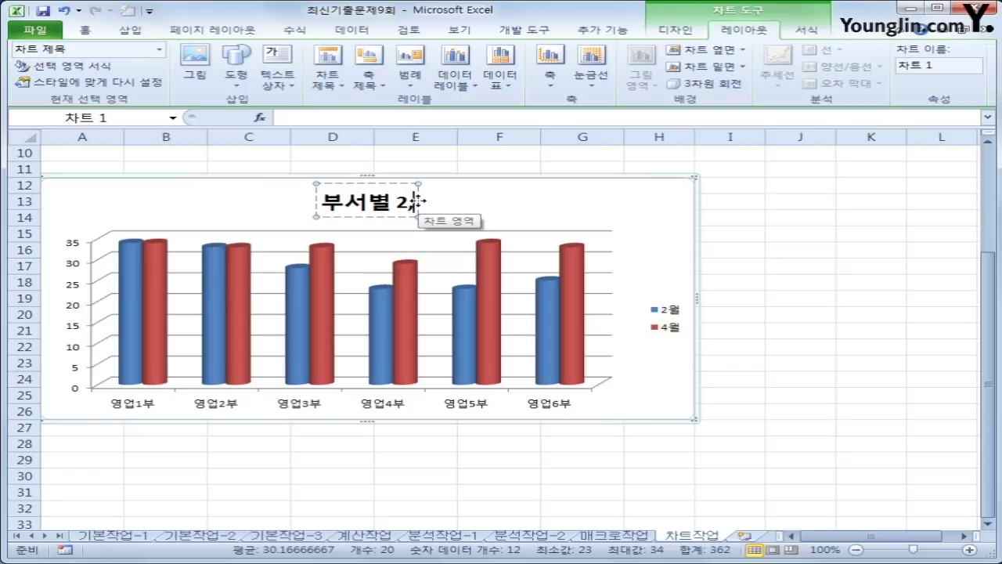
type(", 4월")
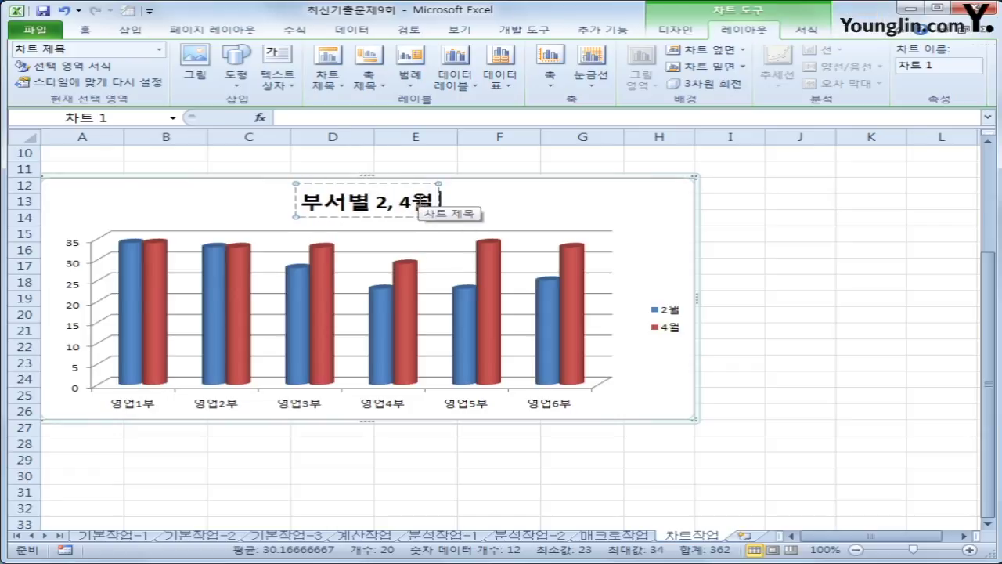
type(" 영업 실적")
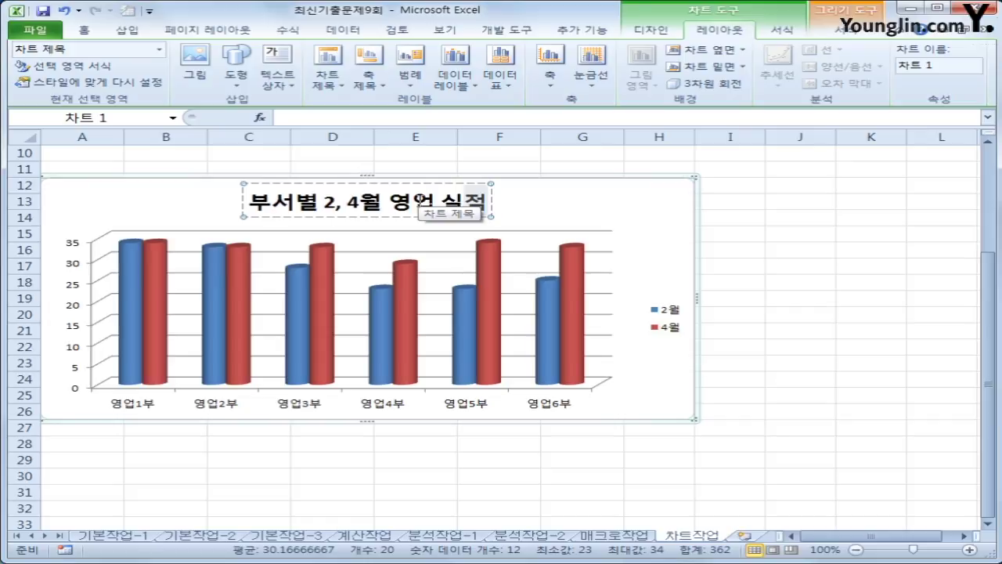
key("Escape")
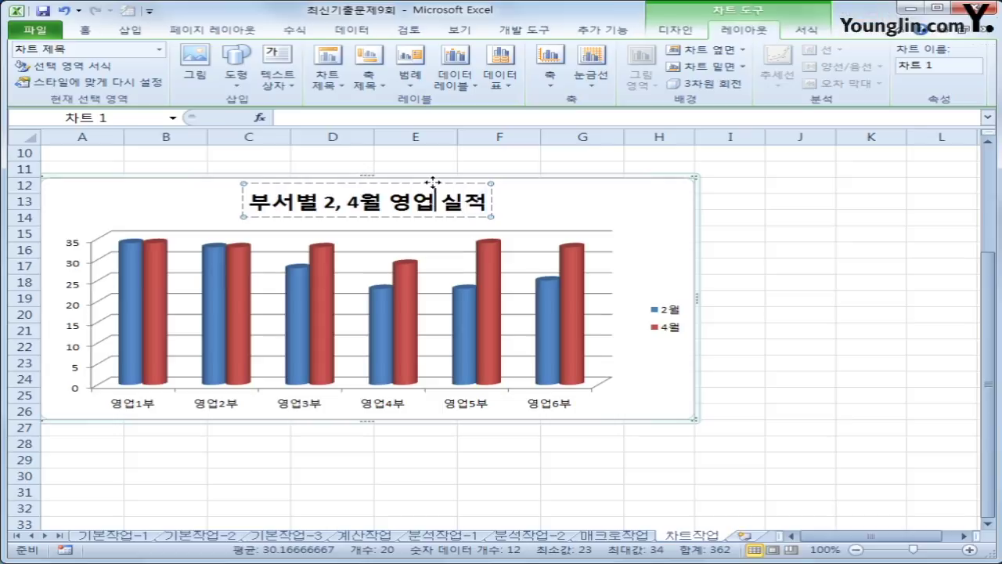
- Format the chart title with font size 16, yellow text and a dark blue fill from the standard colours
right_click(433, 183)
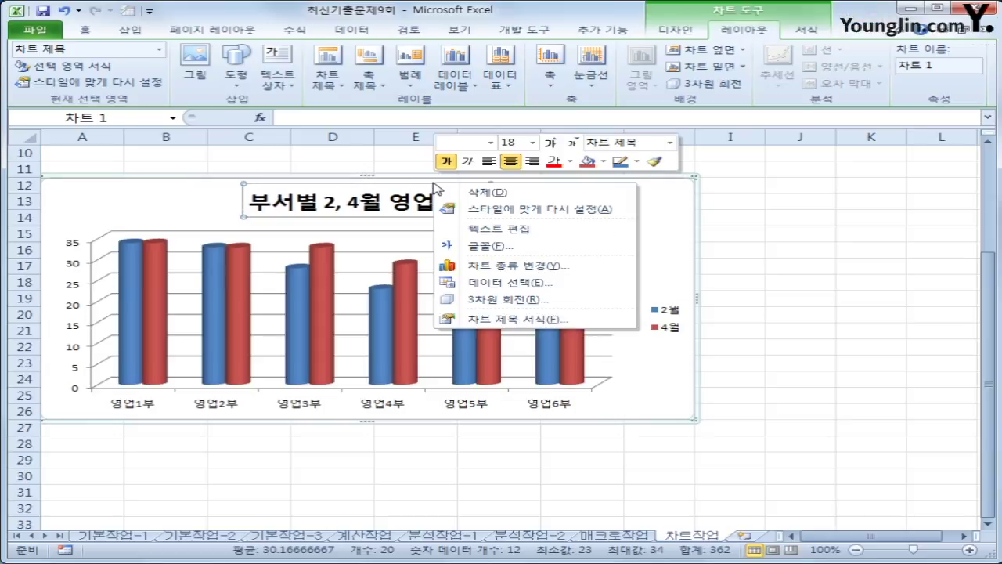
left_click(574, 143)
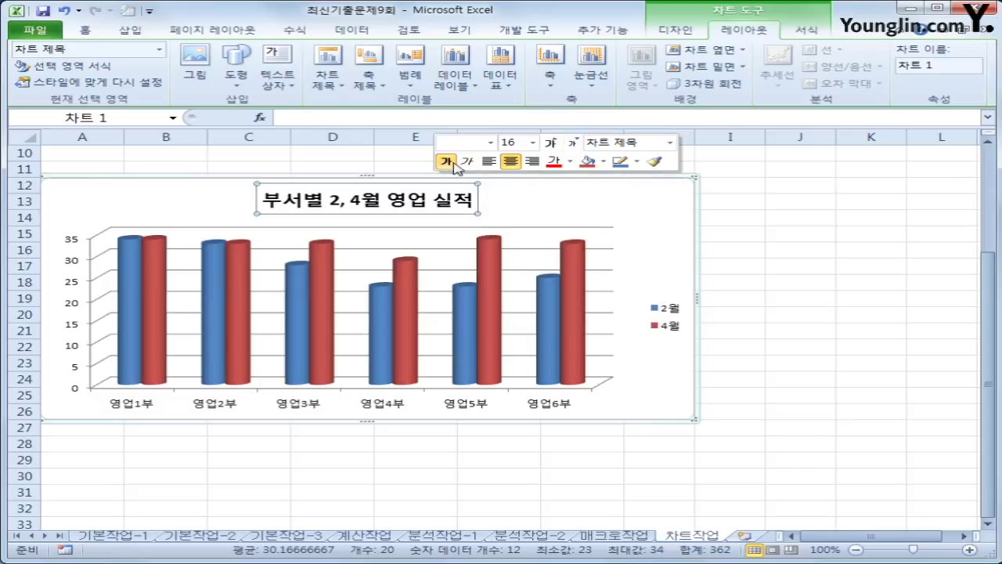
left_click(570, 161)
left_click(608, 289)
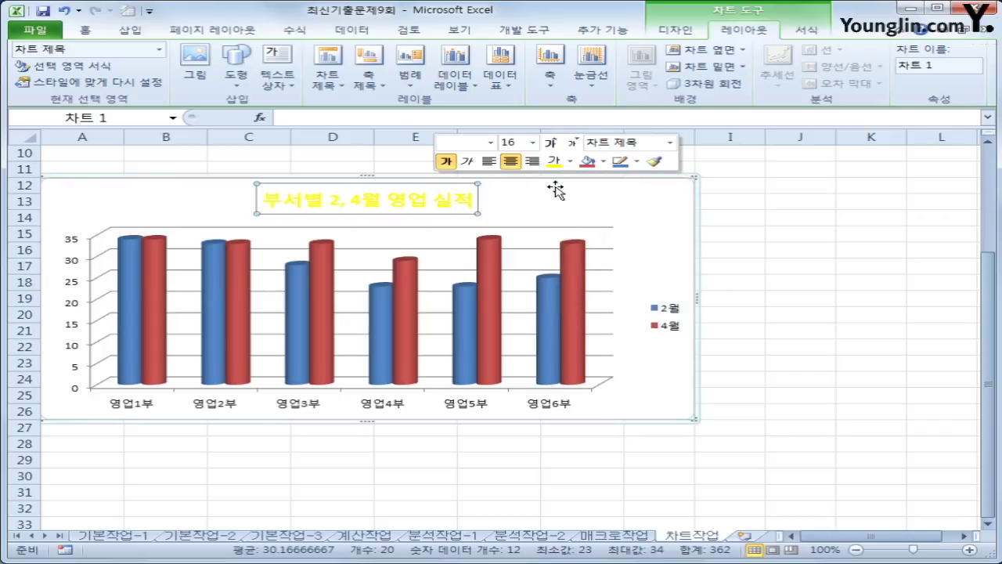
left_click(603, 161)
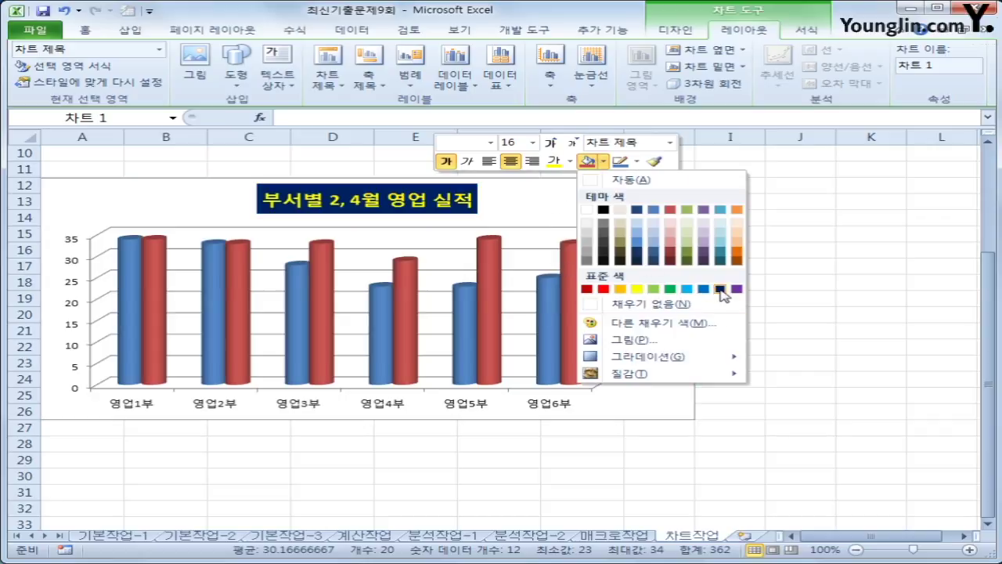
left_click(720, 289)
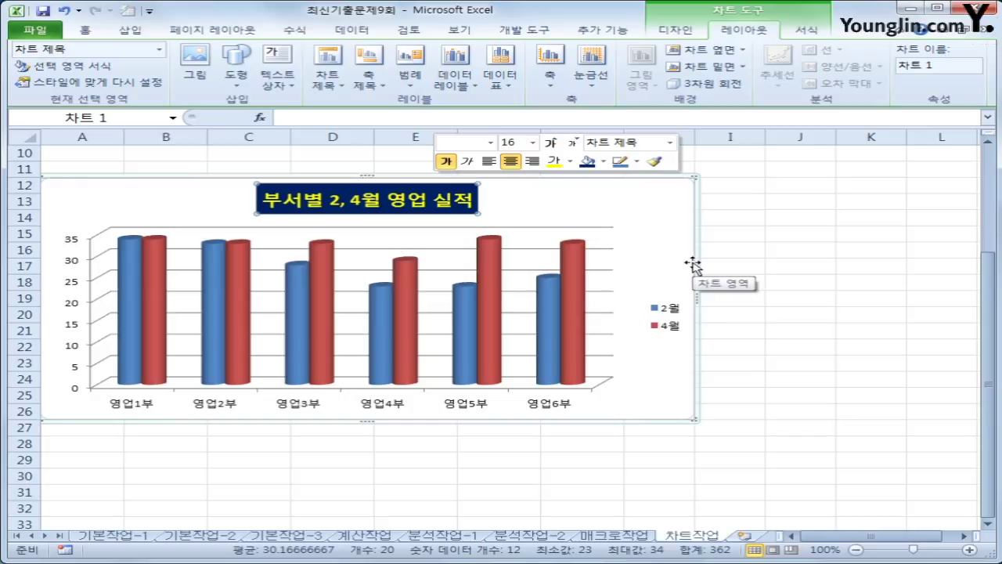
- Add a primary vertical axis title in the vertical text style (세로 제목) reading "천대"
left_click(692, 210)
left_click(382, 80)
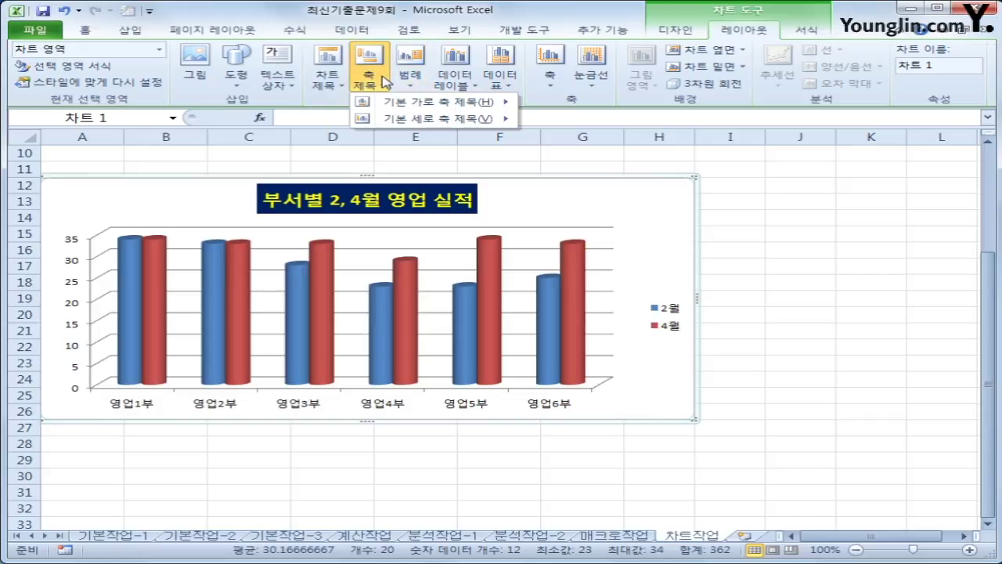
mouse_move(390, 119)
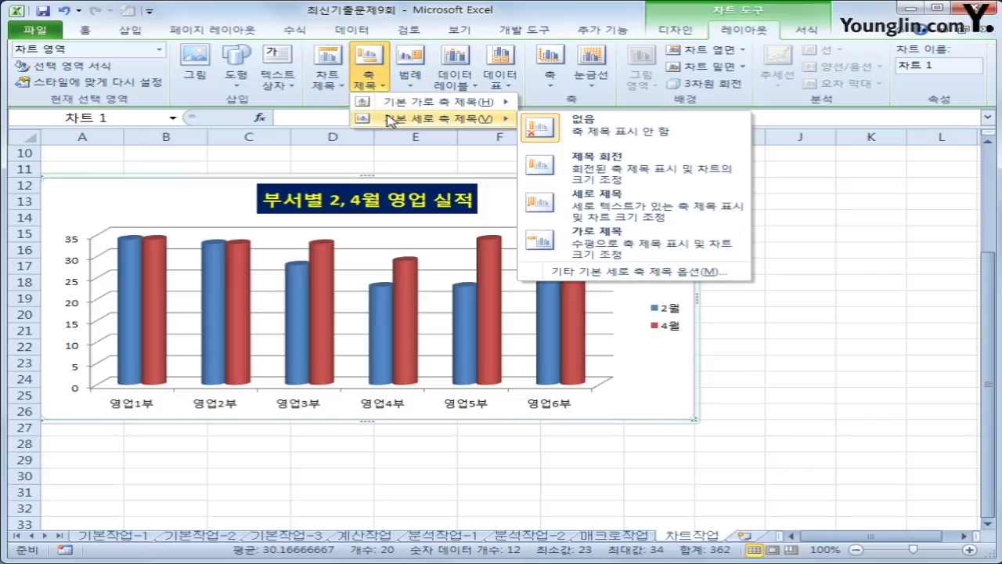
left_click(629, 210)
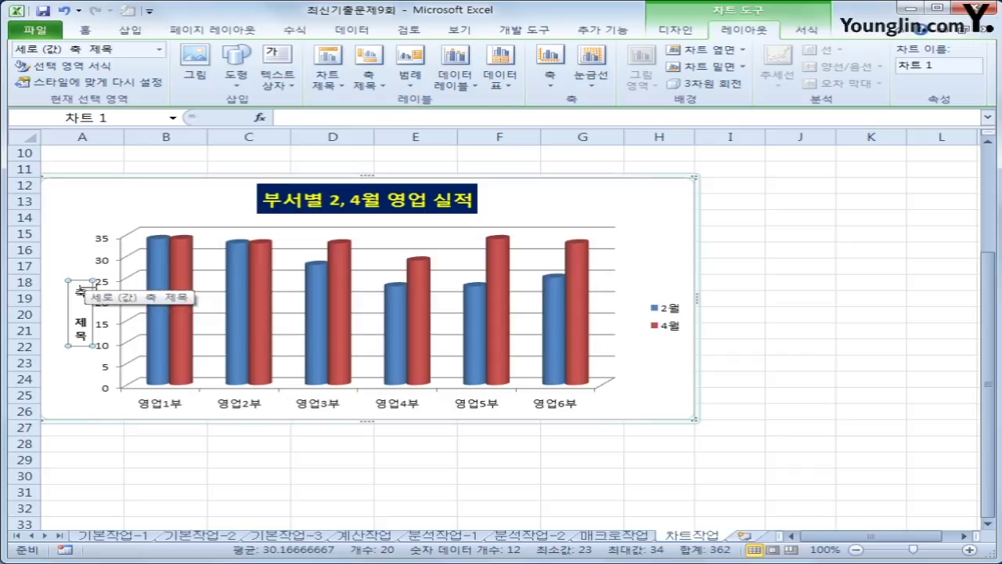
left_click_drag(78, 288, 70, 348)
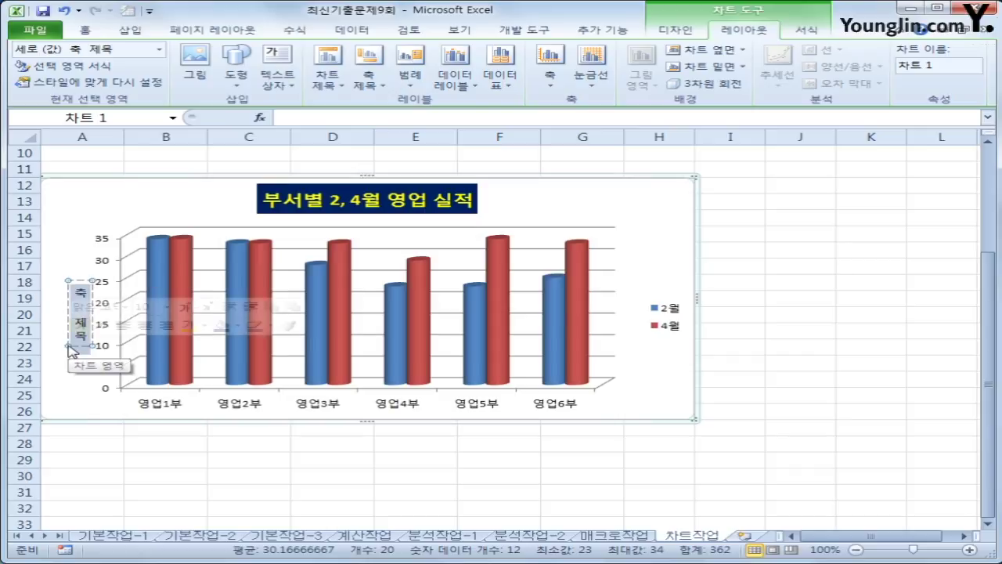
type("천ㄷ")
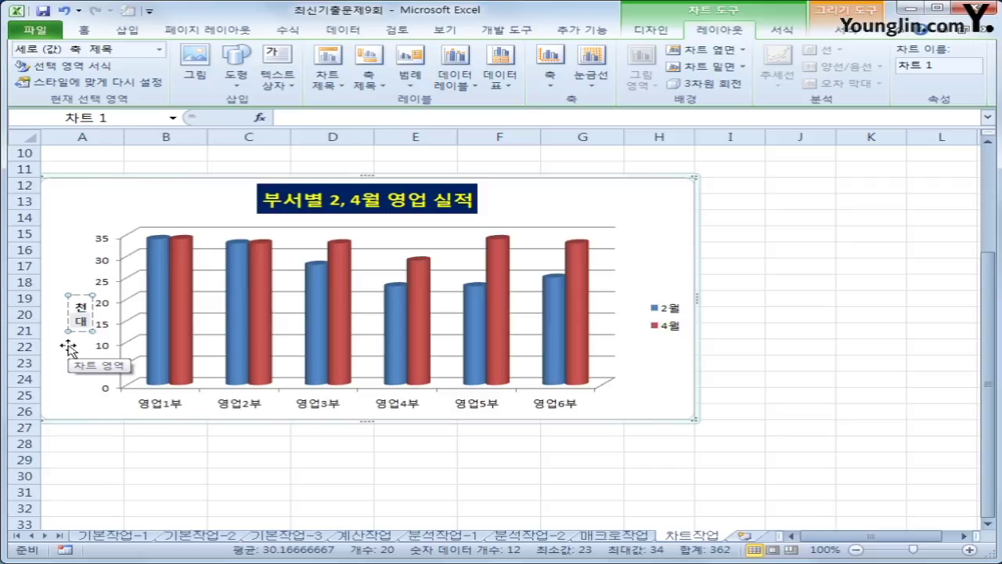
- Fill only the 영업4부 data point of the 2월 series with standard red (빨강)
left_click(387, 330)
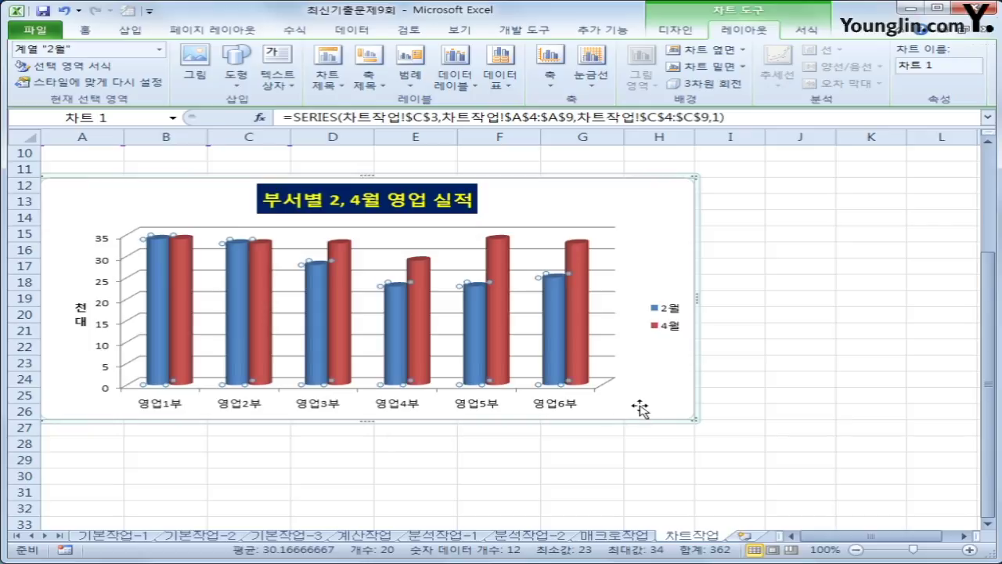
left_click(394, 328)
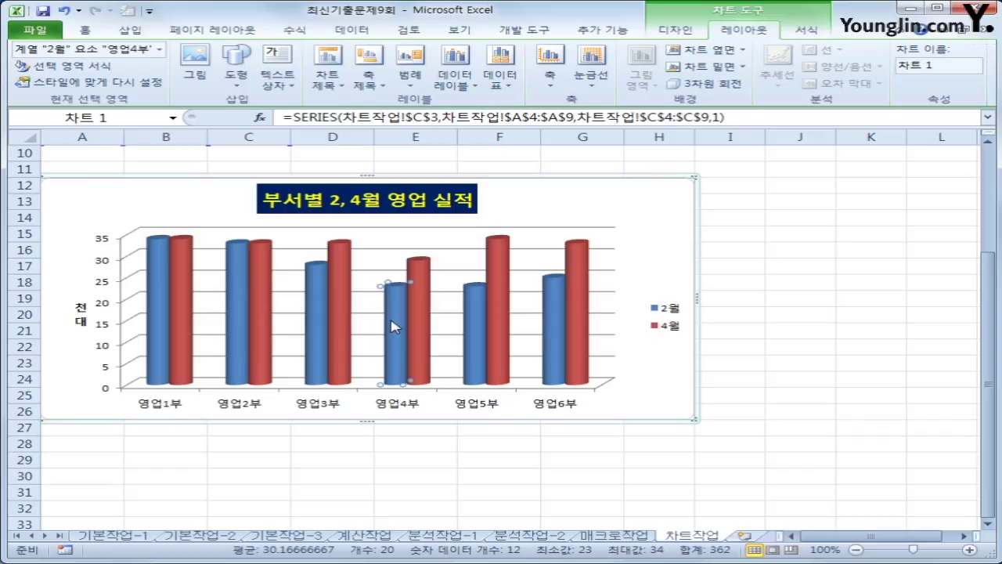
left_click(807, 29)
left_click(453, 49)
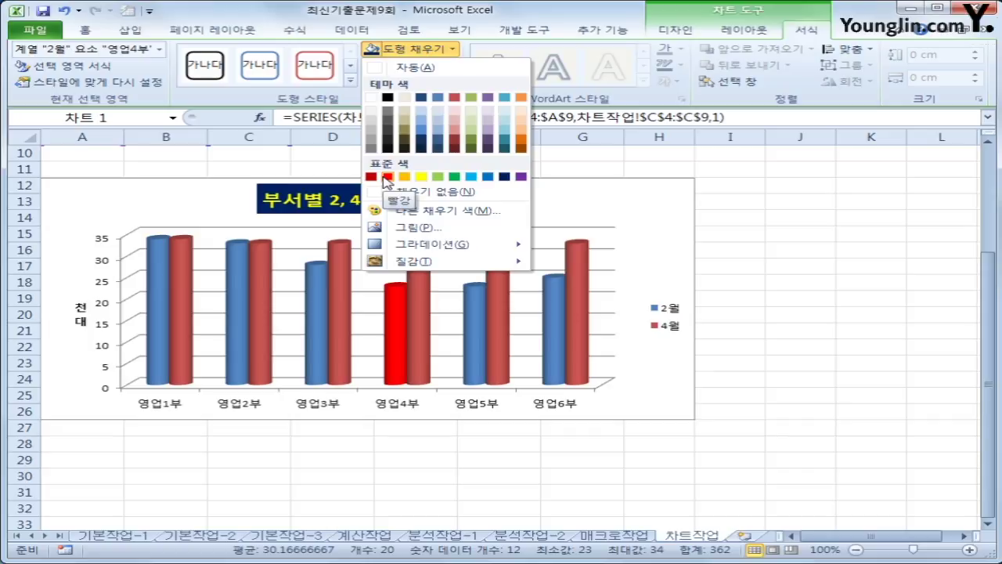
left_click(386, 177)
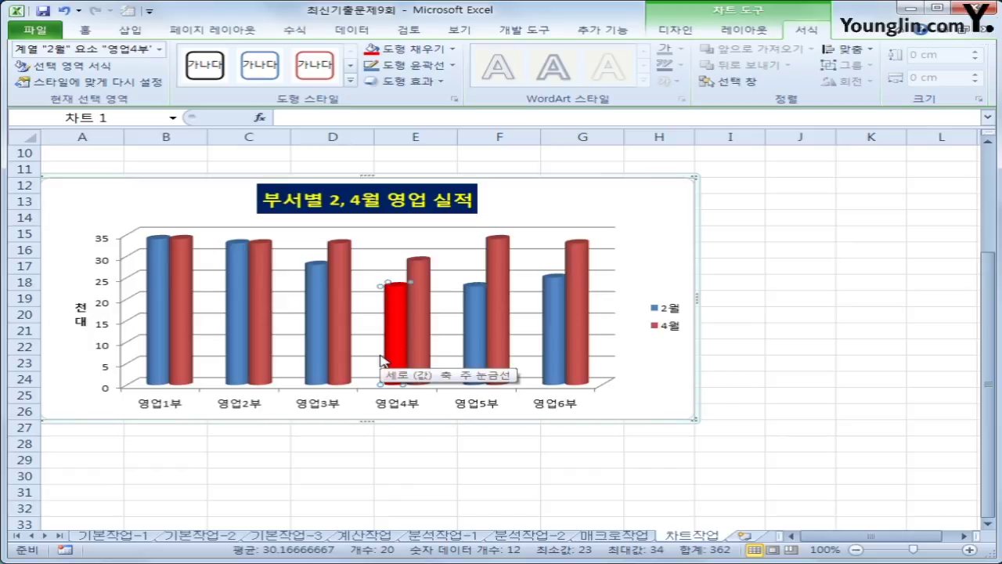
- Add a data label to only the 영업4부 data point of the 2월 series
right_click(400, 315)
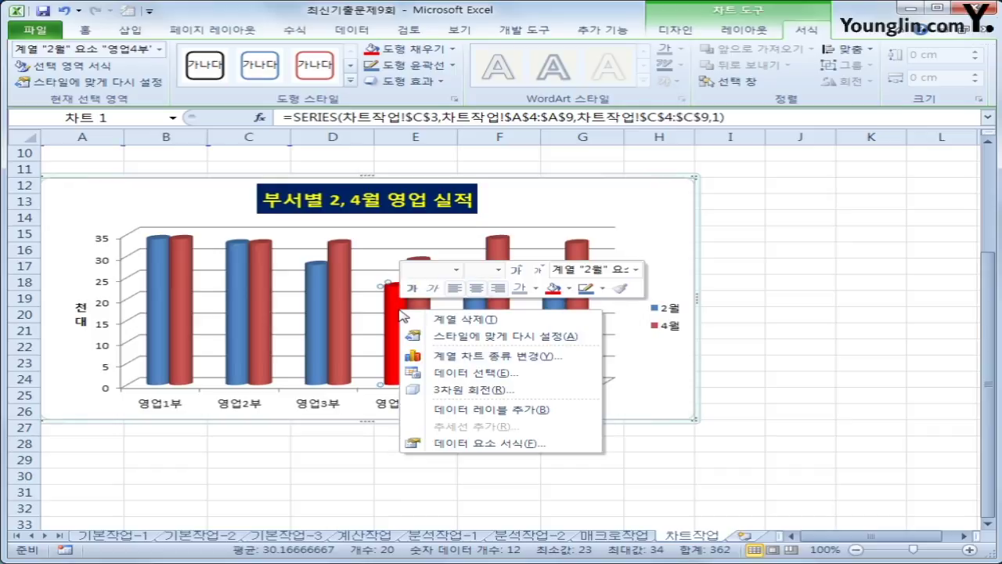
left_click(567, 411)
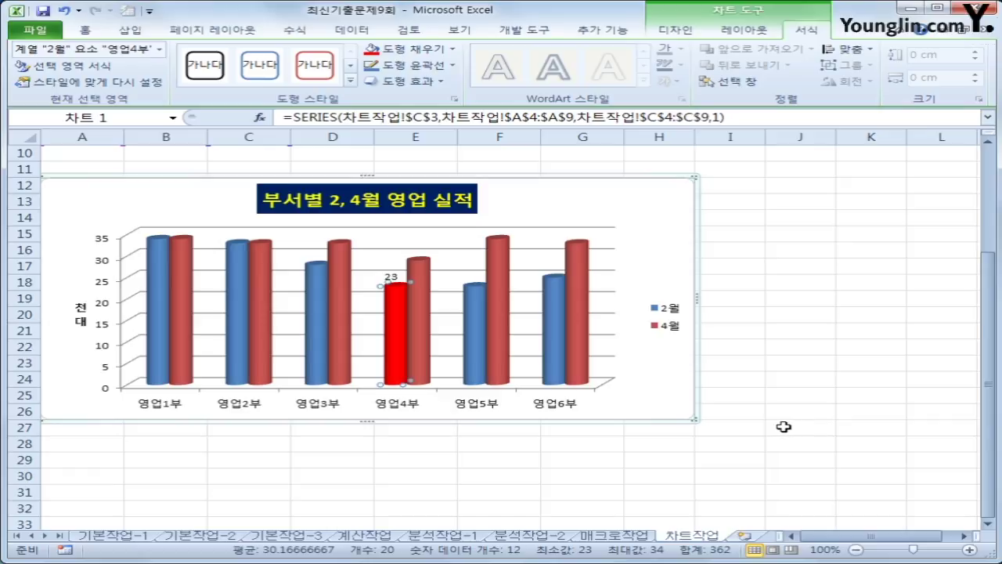
- Give the chart area border rounded corners (둥근 모서리) and deselect the chart
right_click(651, 206)
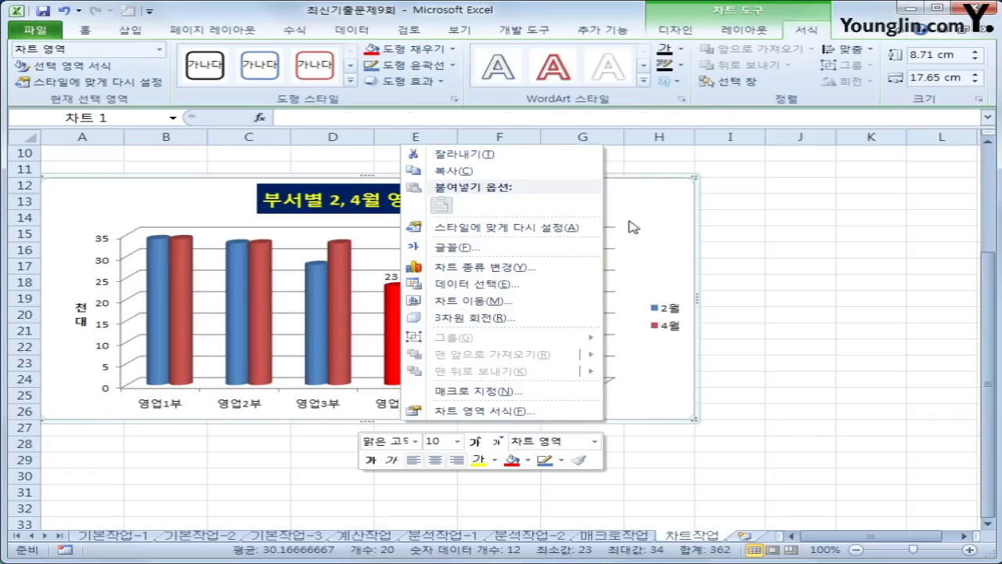
left_click(541, 412)
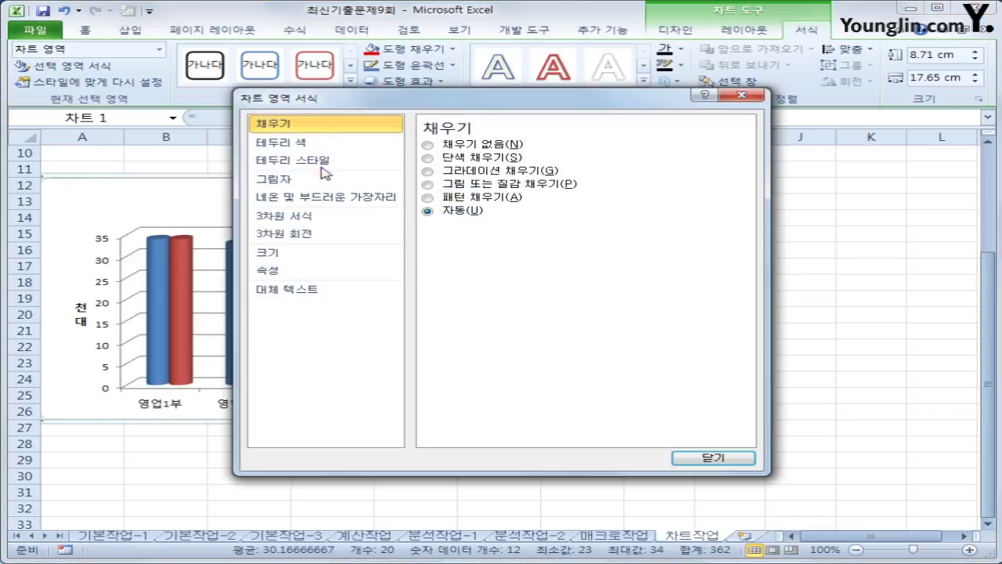
left_click(322, 161)
left_click(509, 293)
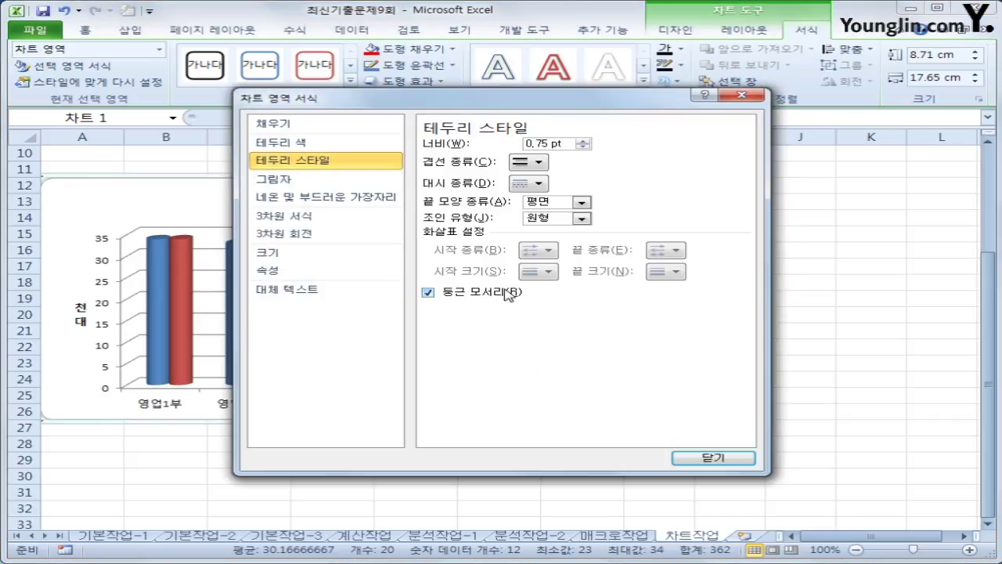
left_click(680, 457)
left_click(732, 394)
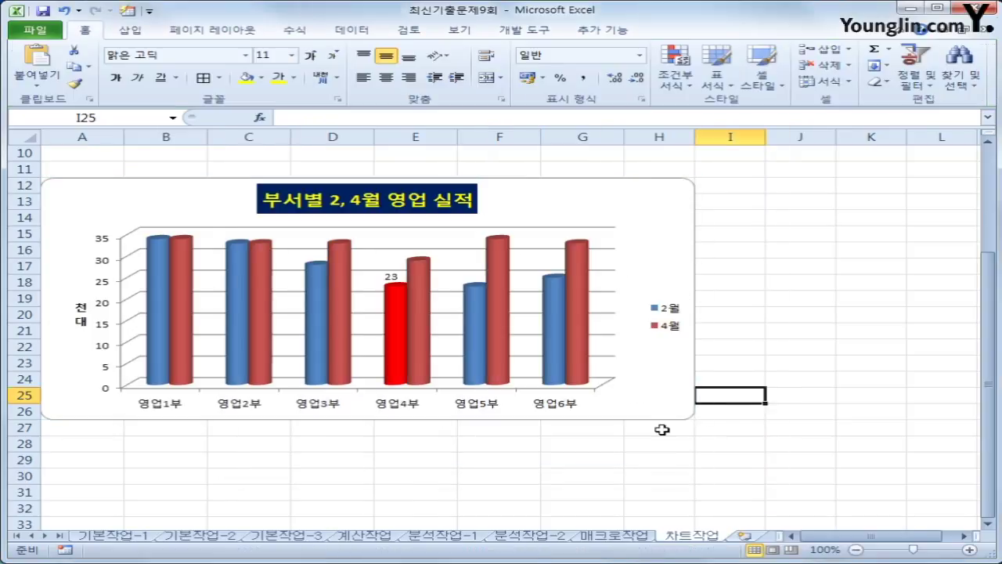